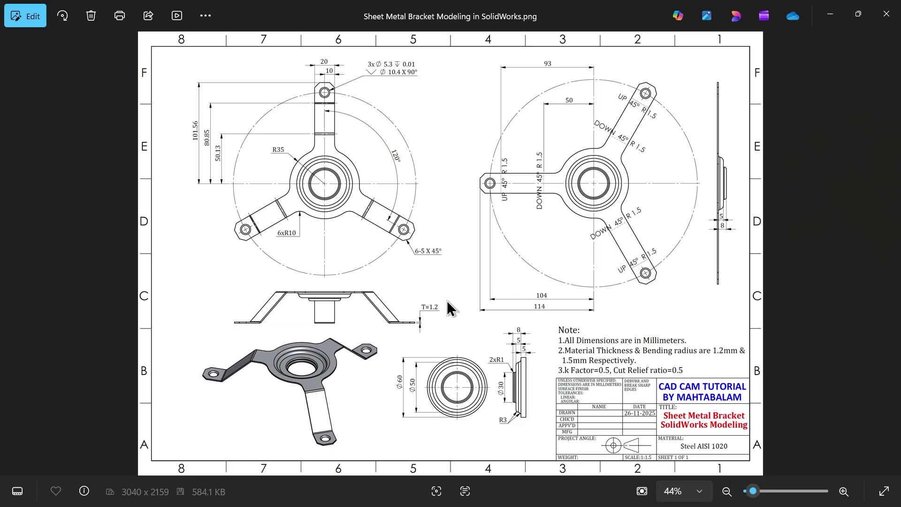
- Zoom into the reference drawing and pan over its notes and title block
scroll(331, 323, "up", 1)
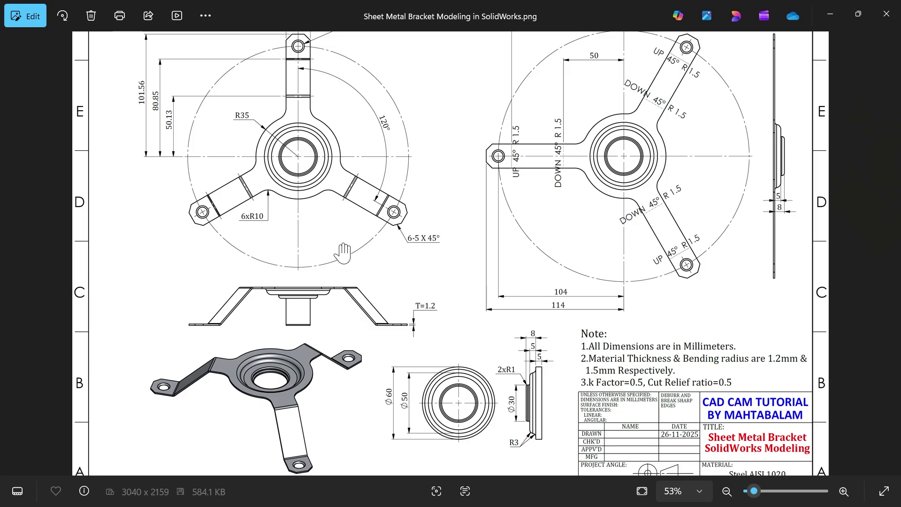
scroll(480, 383, "up", 2)
left_click_drag(480, 384, 459, 304)
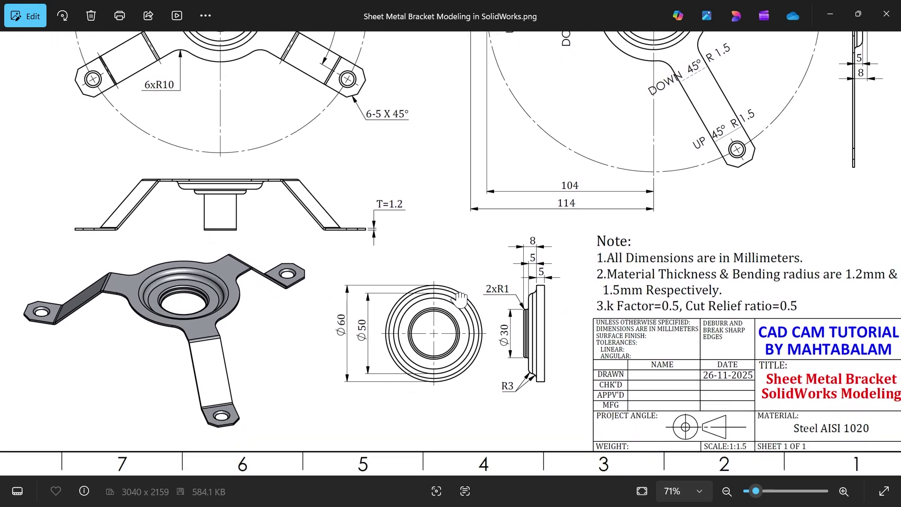
left_click_drag(560, 184, 542, 271)
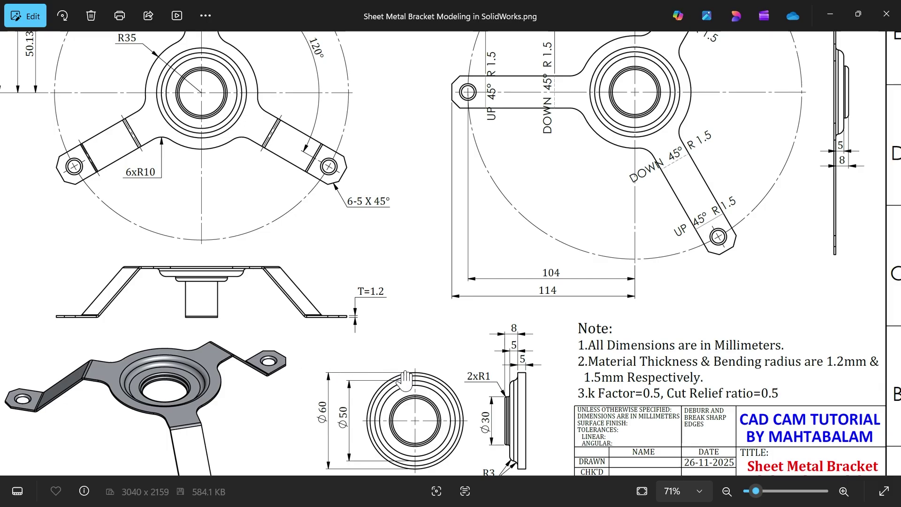
scroll(431, 375, "down", 5)
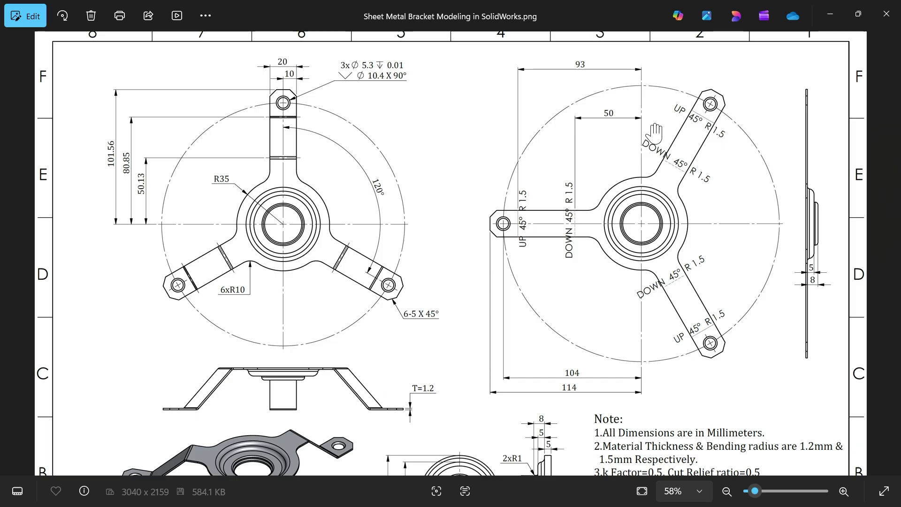
scroll(727, 238, "up", 2)
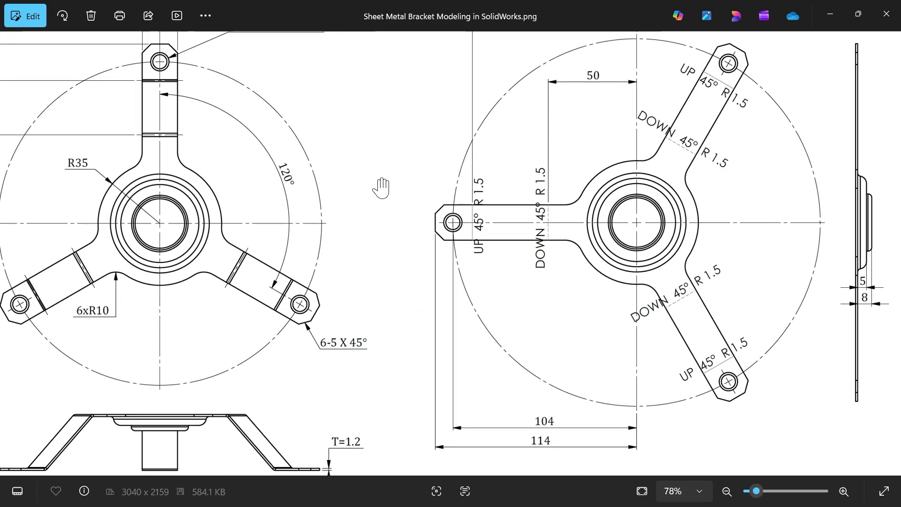
- Center the left top view, then inspect the T=1.2 side view, section views and title block
left_click_drag(172, 148, 345, 168)
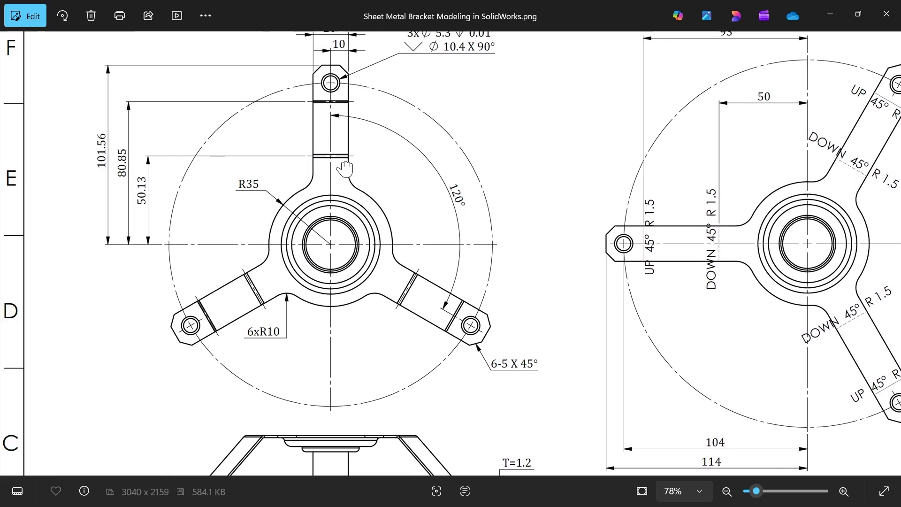
scroll(316, 280, "down", 2)
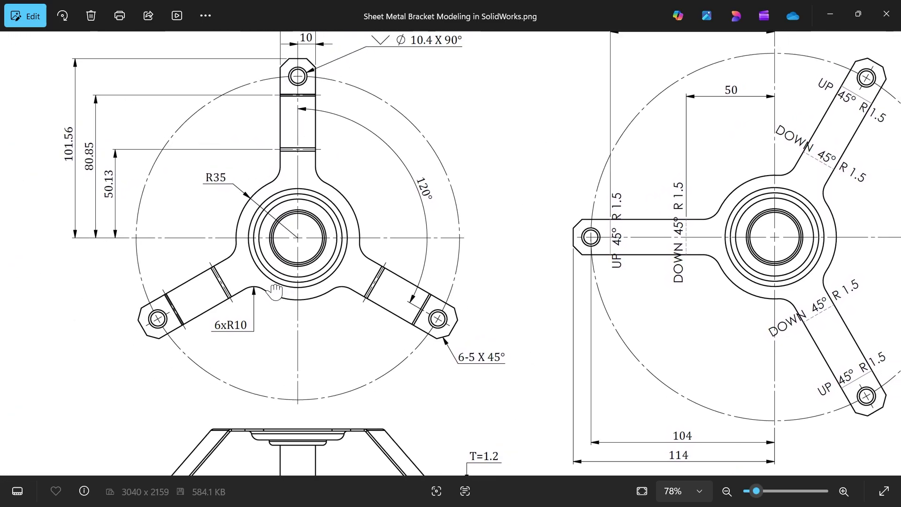
scroll(256, 281, "up", 2)
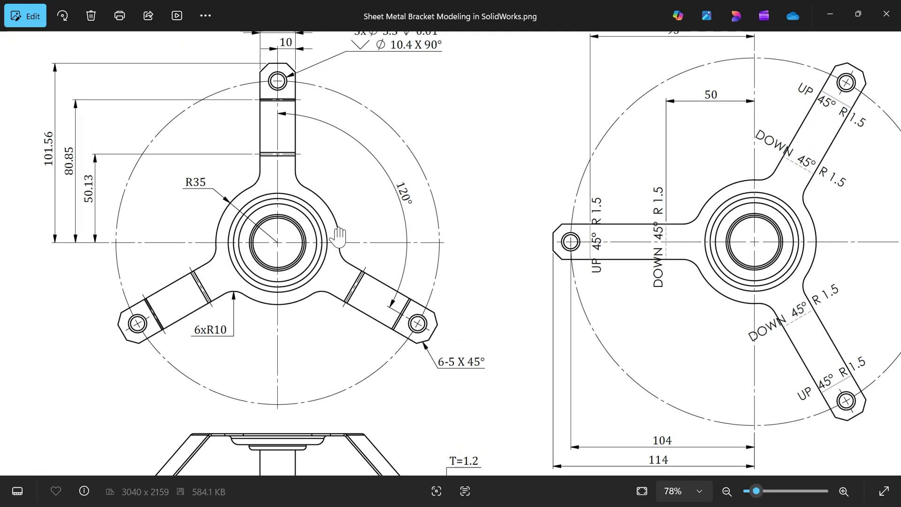
scroll(265, 203, "down", 1)
scroll(129, 206, "up", 1)
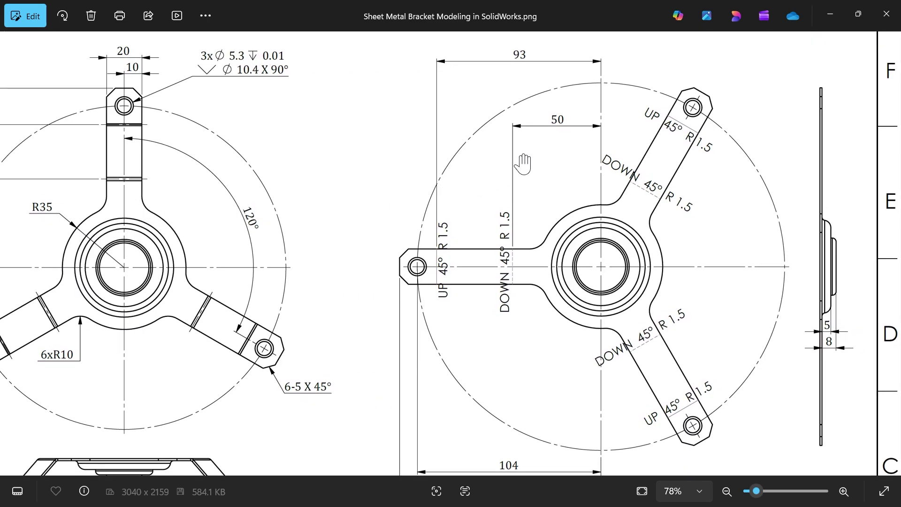
left_click_drag(547, 214, 551, 122)
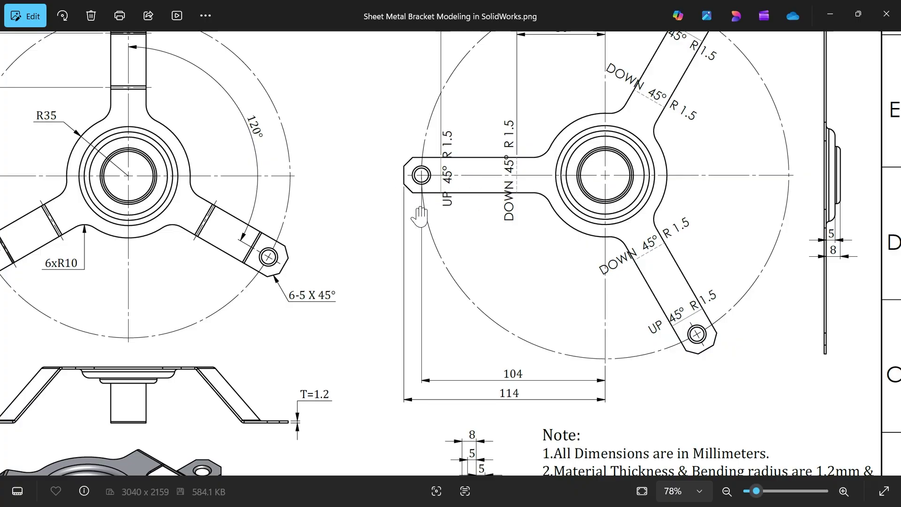
left_click_drag(531, 322, 527, 187)
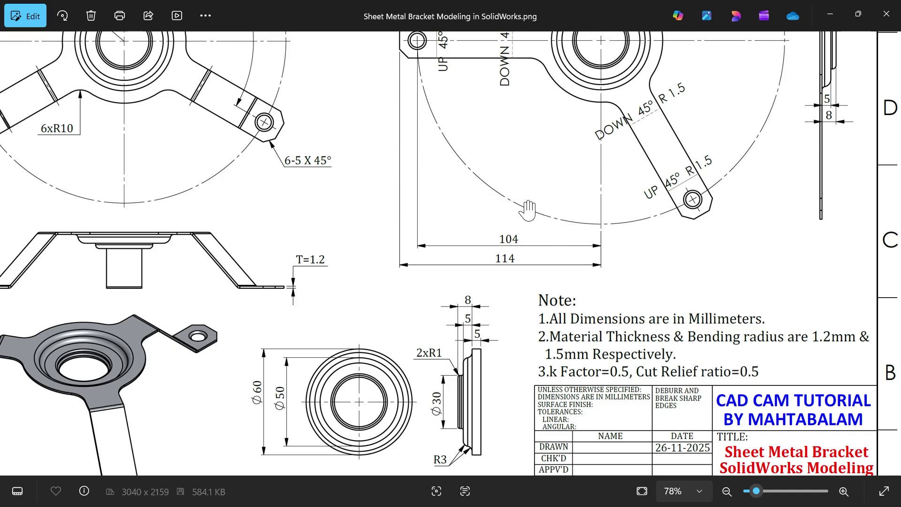
scroll(500, 141, "up", 5)
scroll(500, 141, "left", 3)
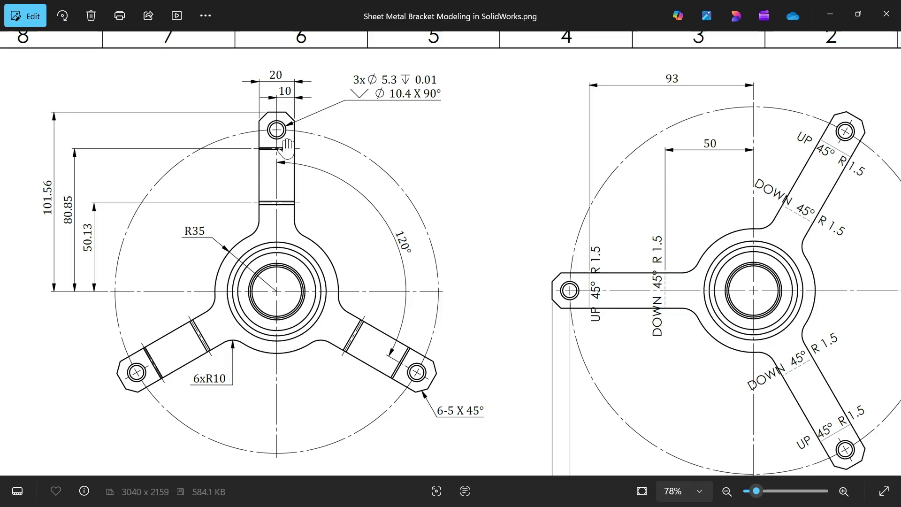
scroll(329, 277, "down", 1)
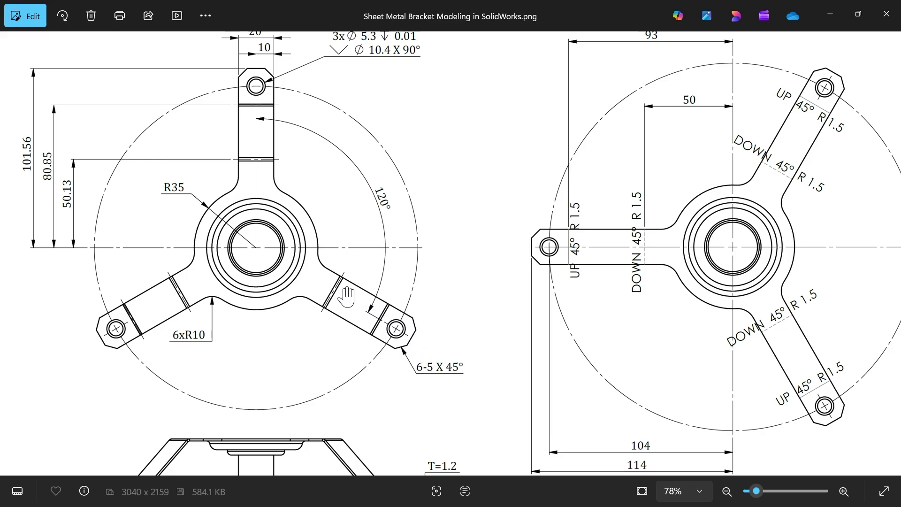
- Back in SOLIDWORKS, start a Top Plane sketch and draw a circle centred on the origin
left_click(830, 14)
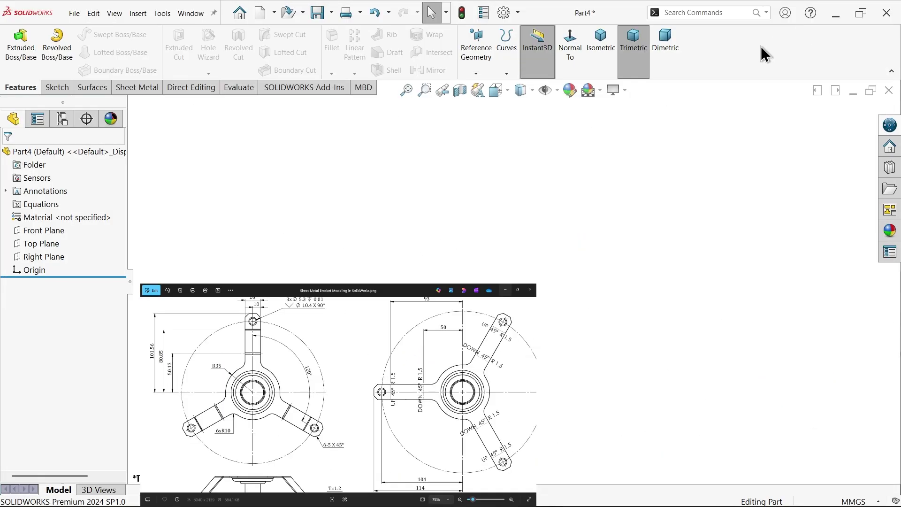
left_click(51, 243)
left_click(58, 225)
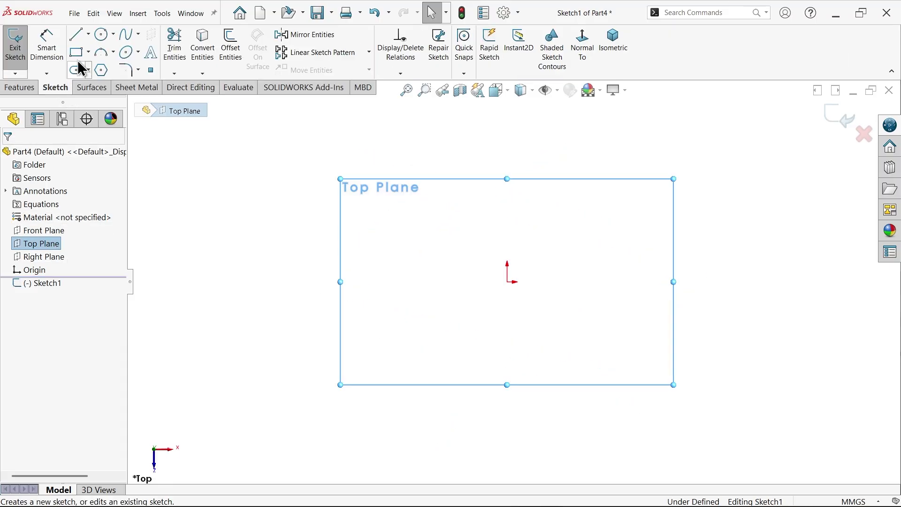
left_click(101, 34)
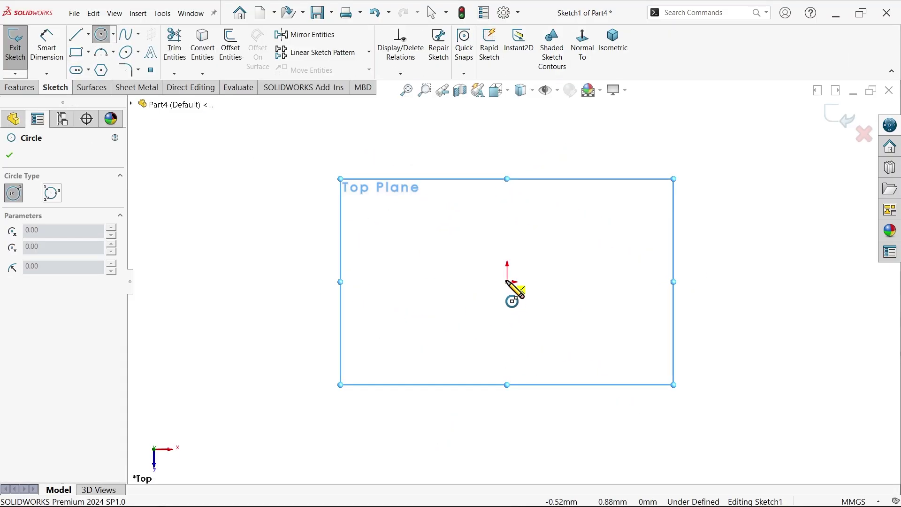
left_click_drag(508, 282, 419, 278)
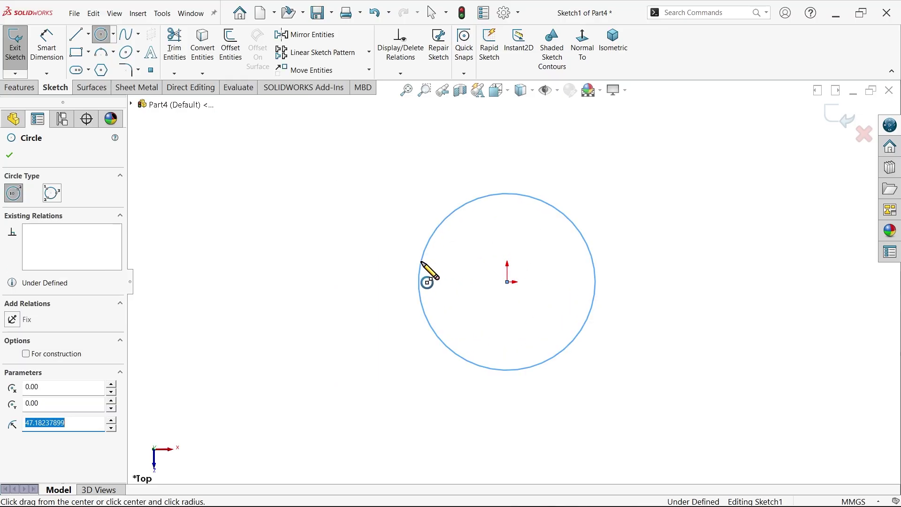
- Draw a tall corner rectangle rising from the circle's top edge
left_click(88, 52)
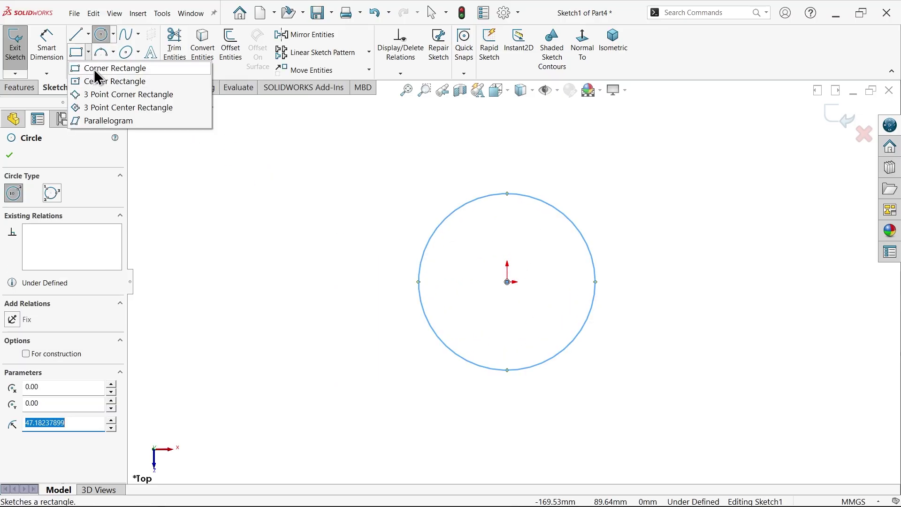
left_click(94, 69)
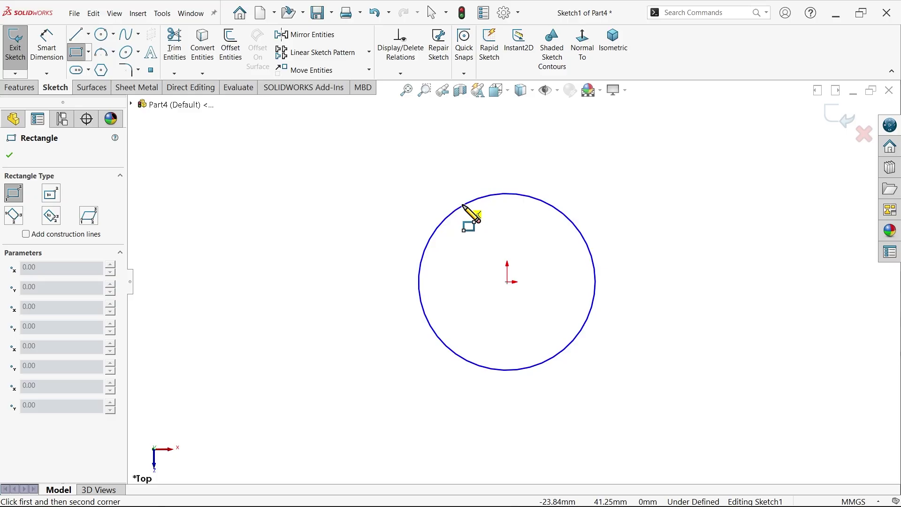
left_click(463, 206)
key("z")
left_click(527, 158)
scroll(539, 185, "down", 5)
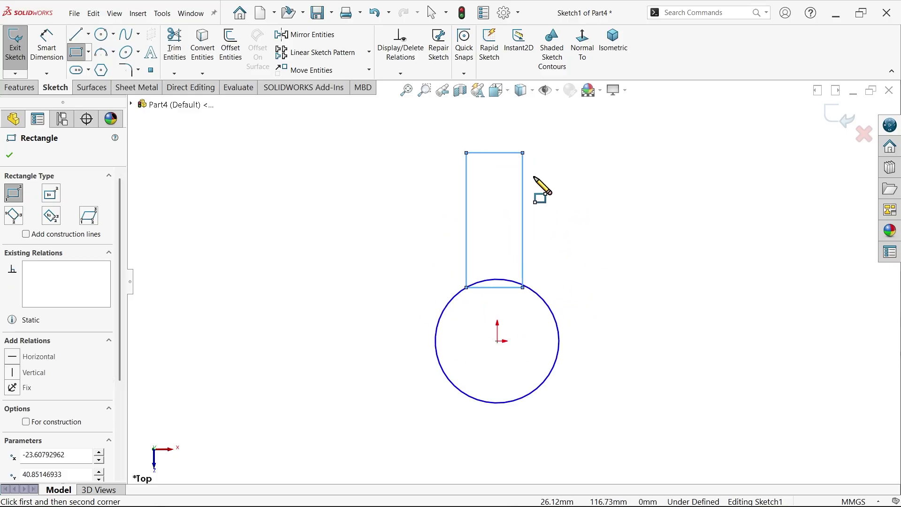
right_click(564, 187)
left_click(592, 190)
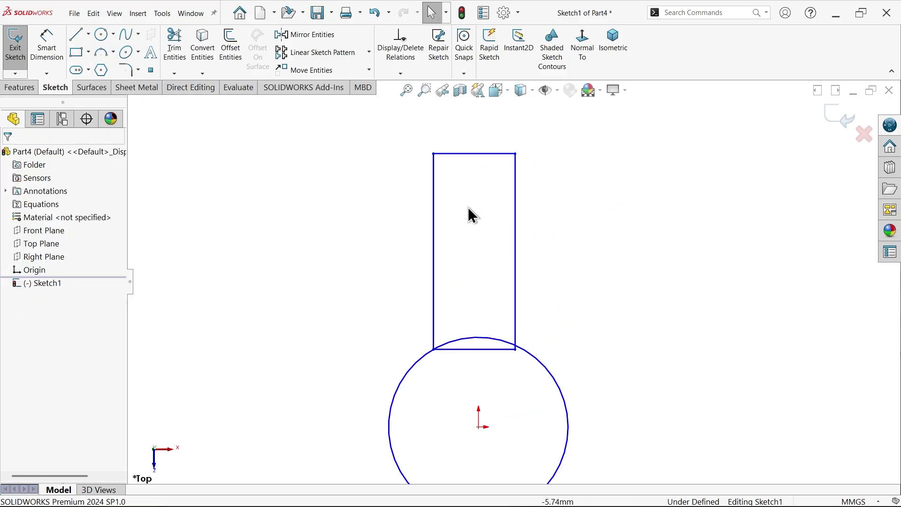
left_click(88, 33)
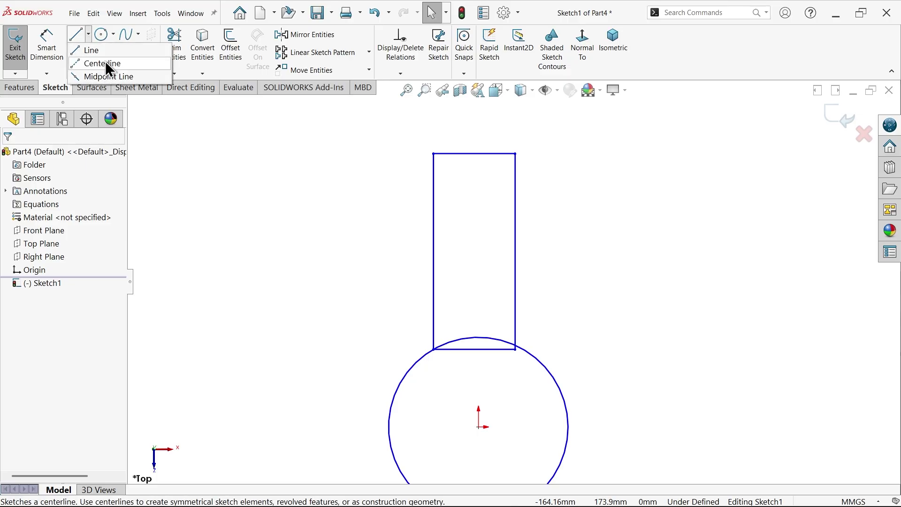
- Draw a vertical centerline from the origin to the rectangle's top midpoint, then narrow the rectangle
left_click(105, 62)
left_click(479, 427)
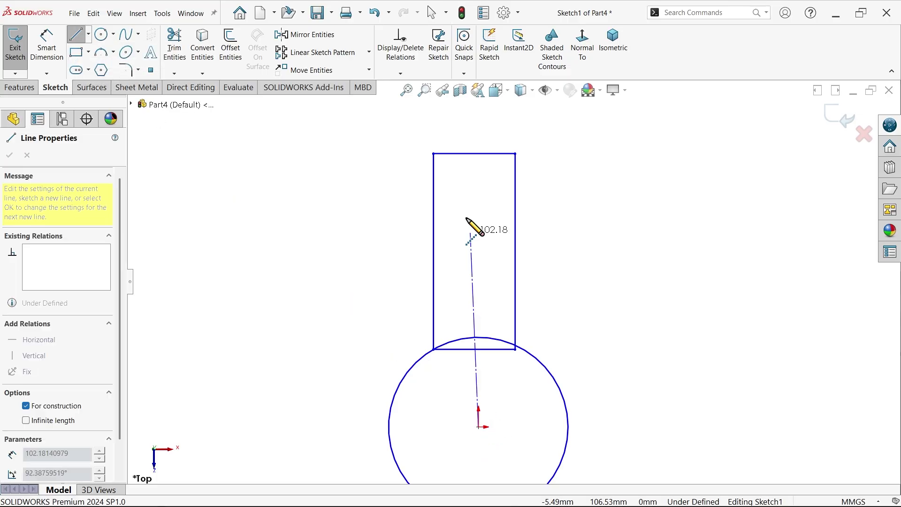
left_click(474, 154)
right_click(494, 184)
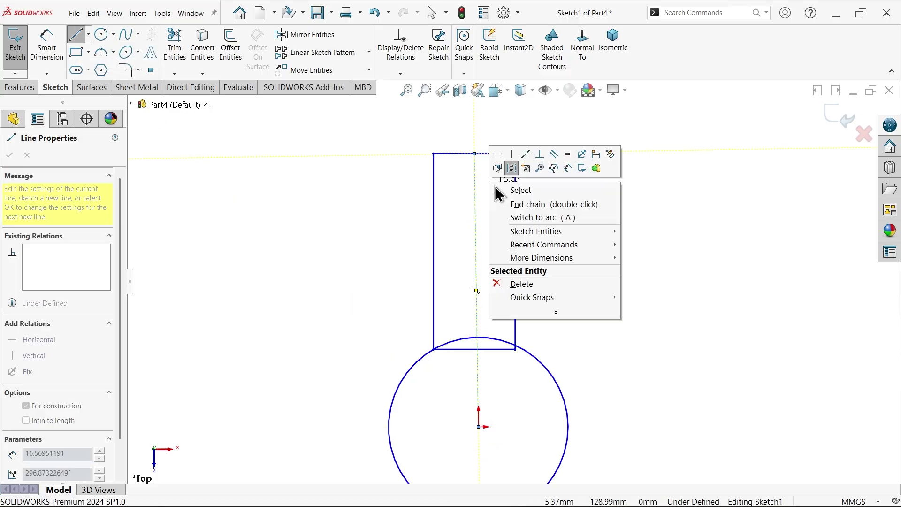
left_click(512, 188)
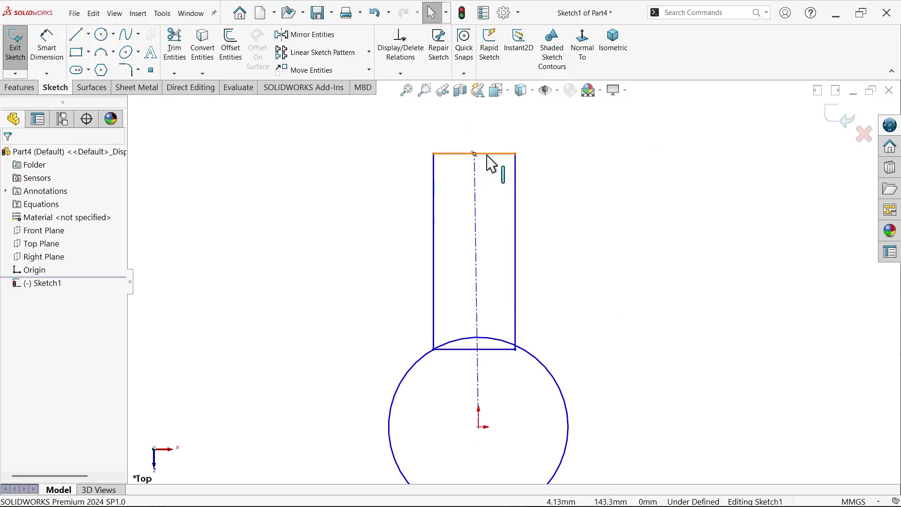
left_click(477, 177)
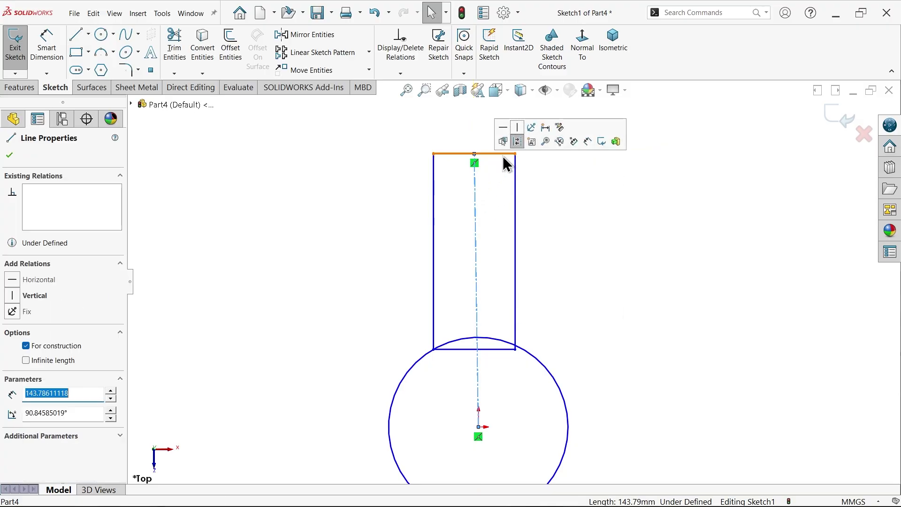
left_click(517, 128)
left_click(552, 184)
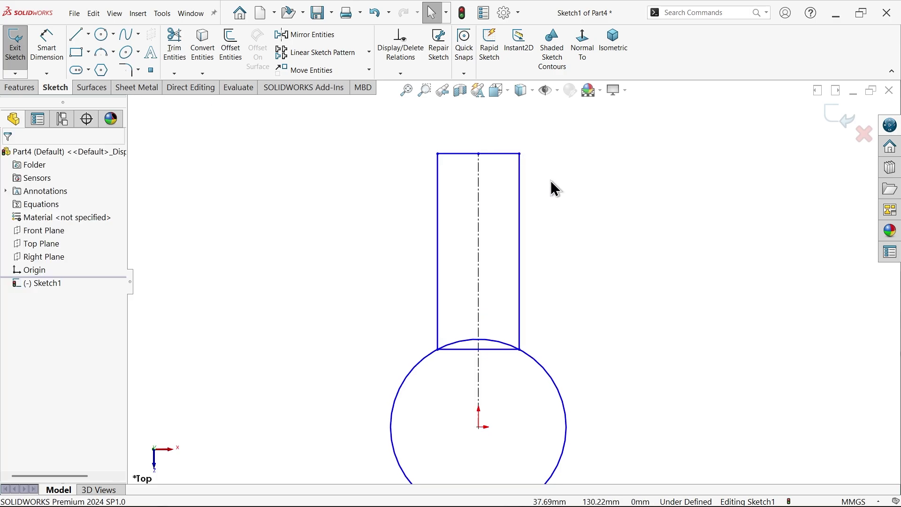
left_click_drag(521, 156, 504, 149)
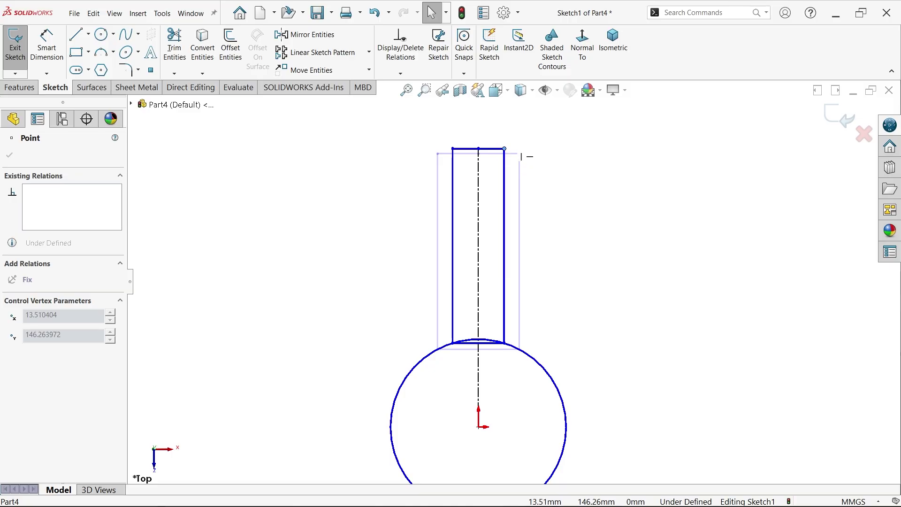
- Dimension the rectangle's top edge to a 20 mm width
left_click(47, 49)
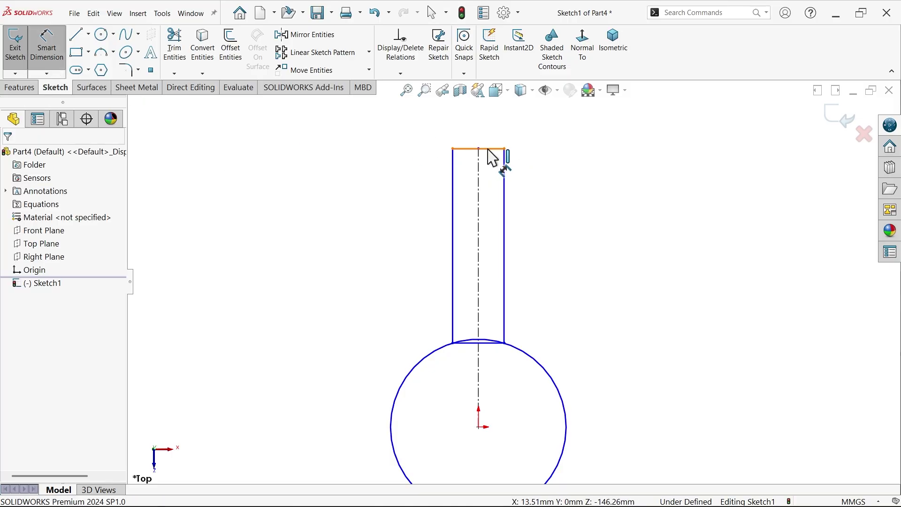
left_click(486, 150)
left_click(495, 149)
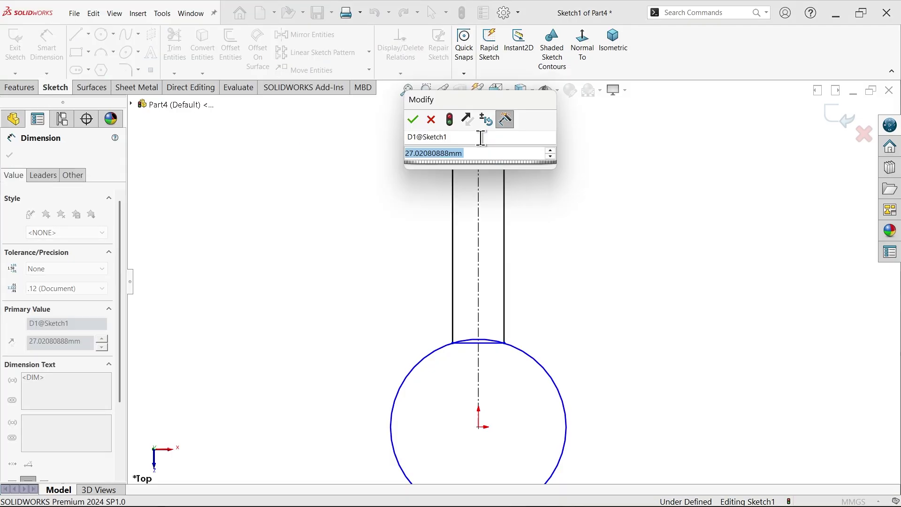
type("20")
left_click(413, 120)
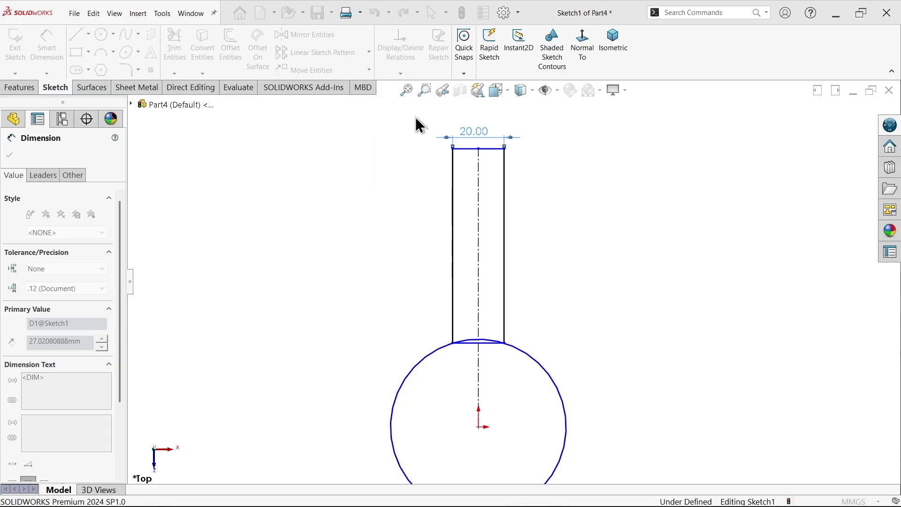
- Dimension the top edge 114 mm above the origin
left_click(494, 150)
left_click(479, 426)
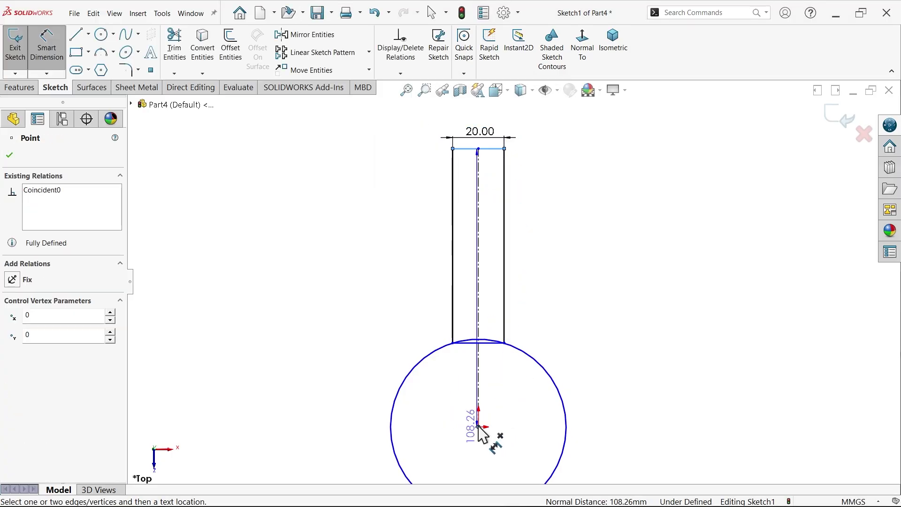
left_click(629, 311)
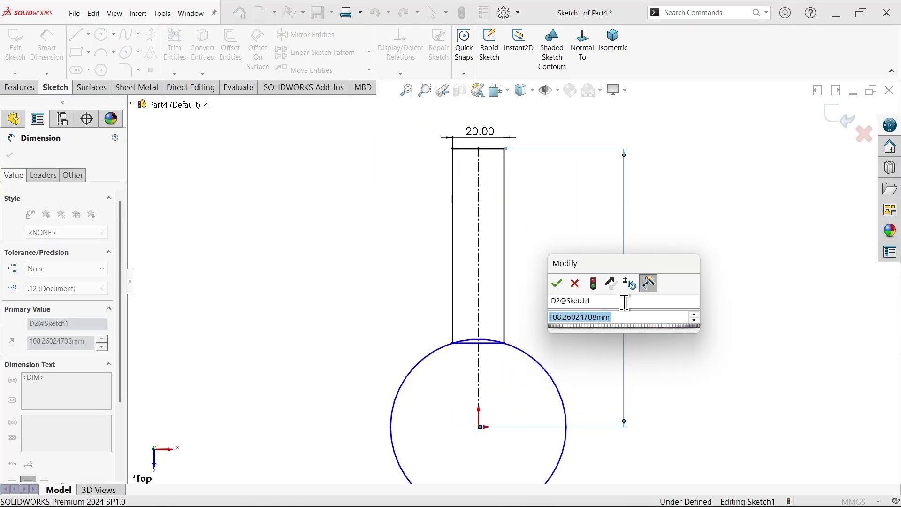
type("104")
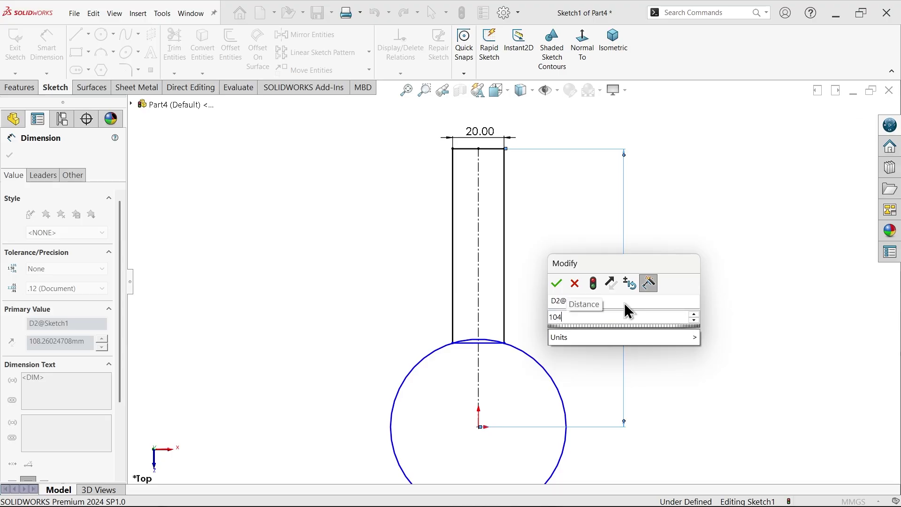
key("BackSpace")
key("BackSpace")
key("BackSpace")
type("114")
left_click(557, 283)
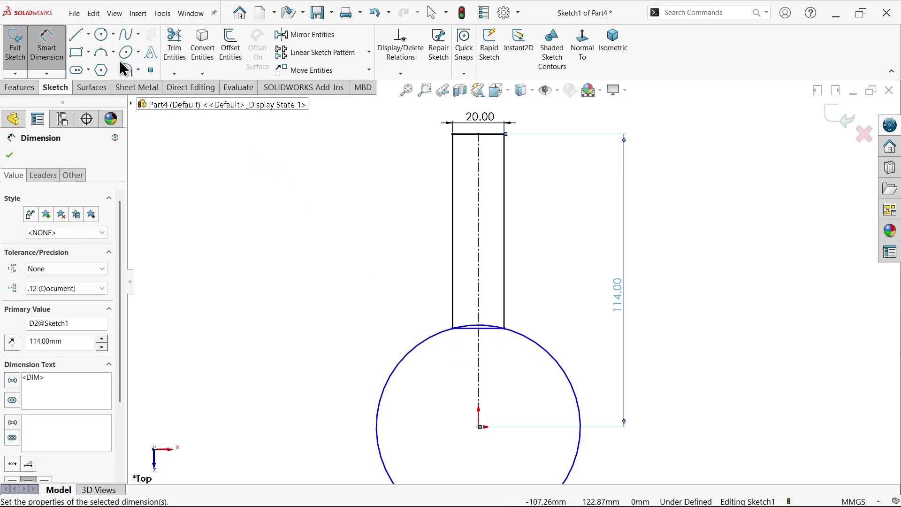
- Power-trim the arc and bottom line inside the slot into construction geometry
left_click(175, 59)
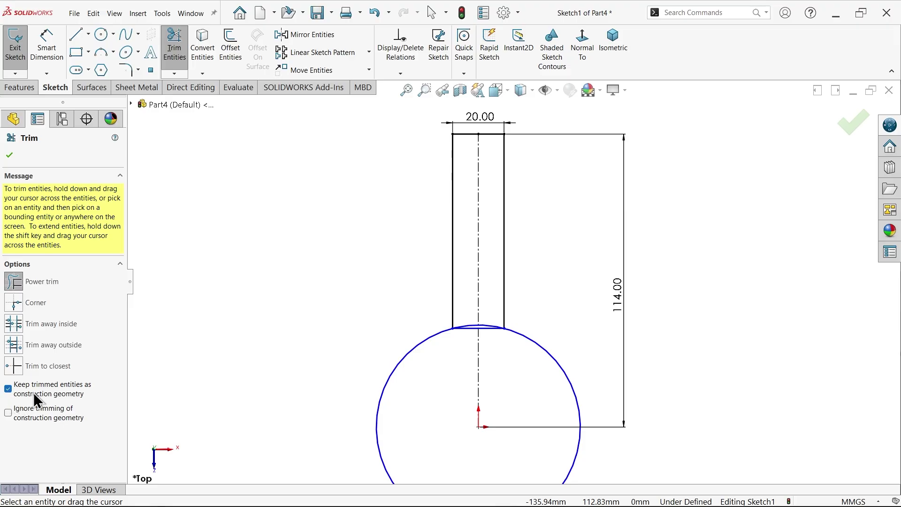
scroll(489, 348, "down", 5)
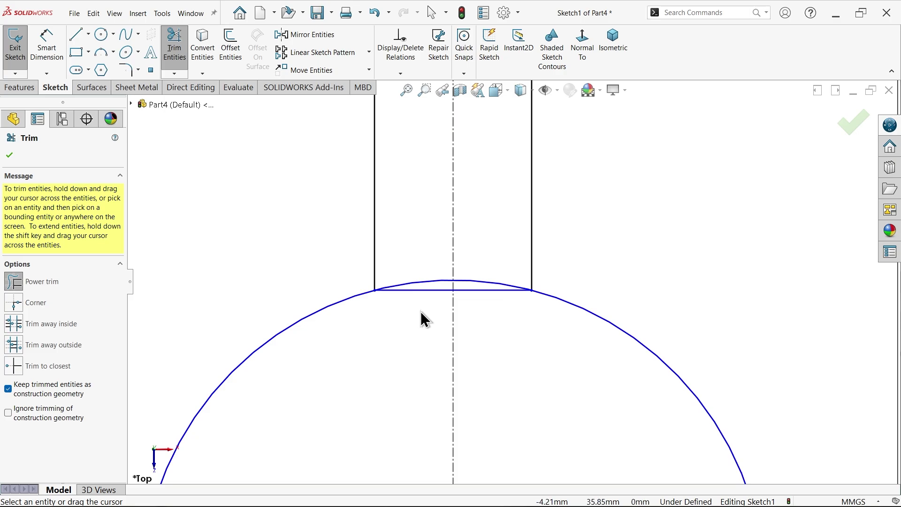
left_click_drag(407, 315, 415, 261)
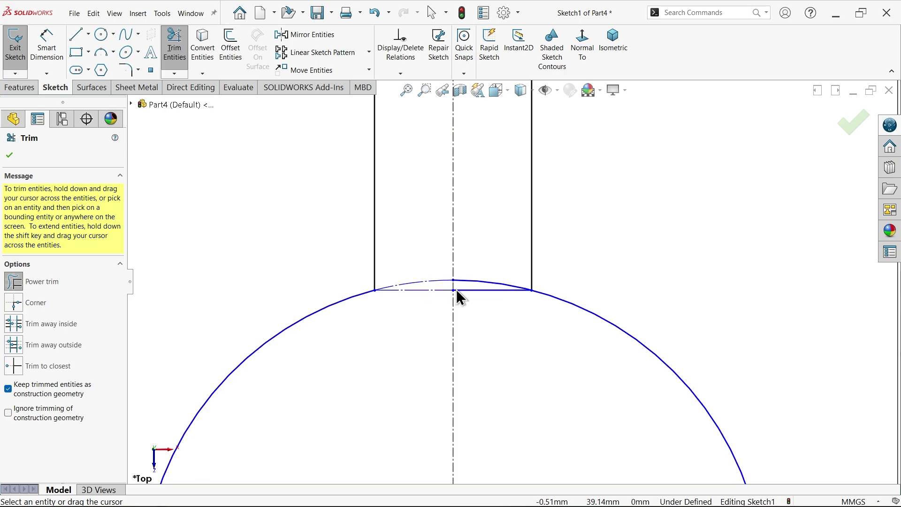
left_click_drag(488, 320, 483, 252)
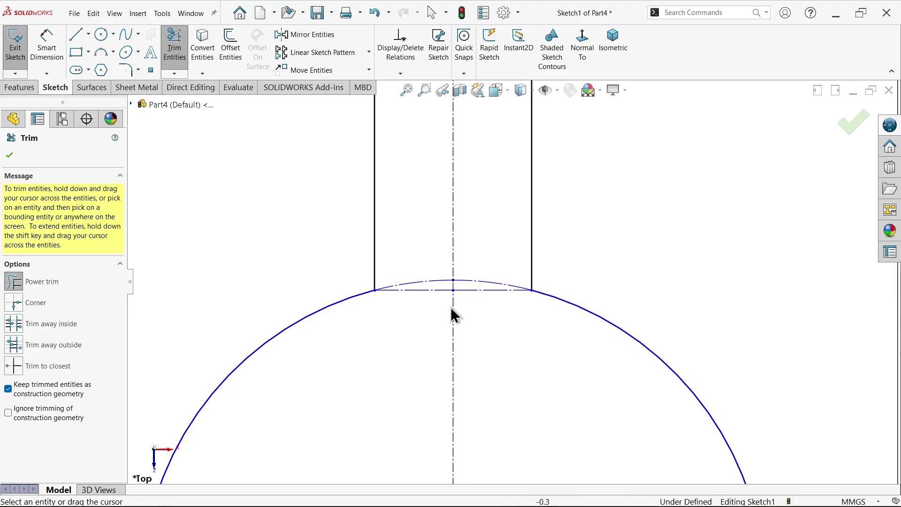
left_click(9, 156)
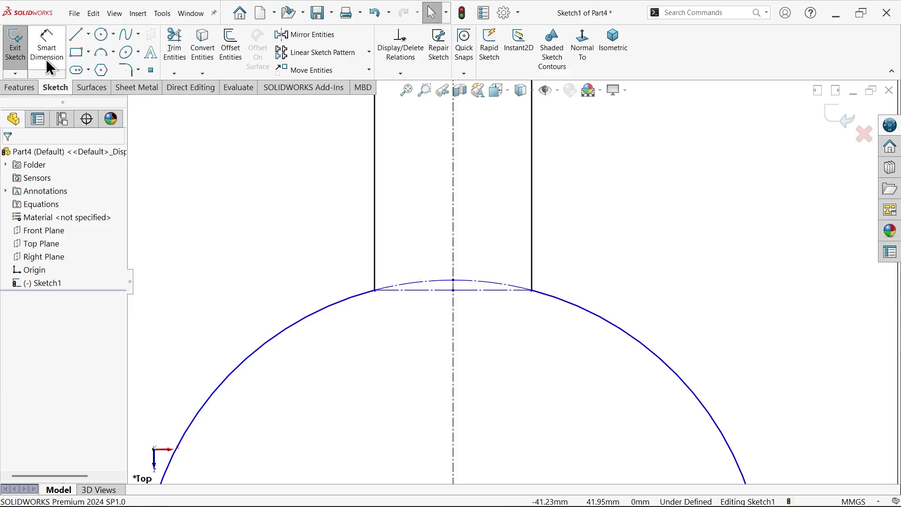
- Dimension the circle's radius to 35 mm
left_click(47, 45)
scroll(215, 181, "up", 3)
scroll(474, 340, "up", 2)
scroll(447, 308, "down", 3)
left_click(419, 284)
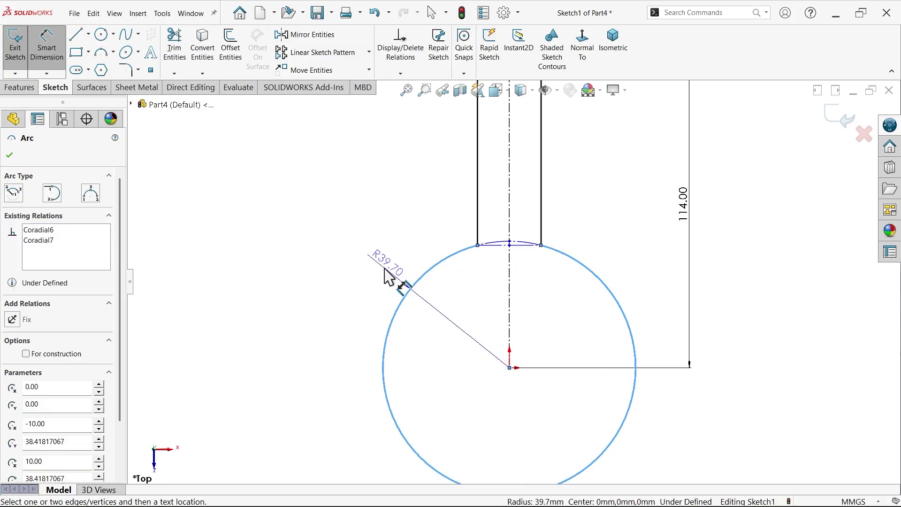
left_click(397, 283)
type("35")
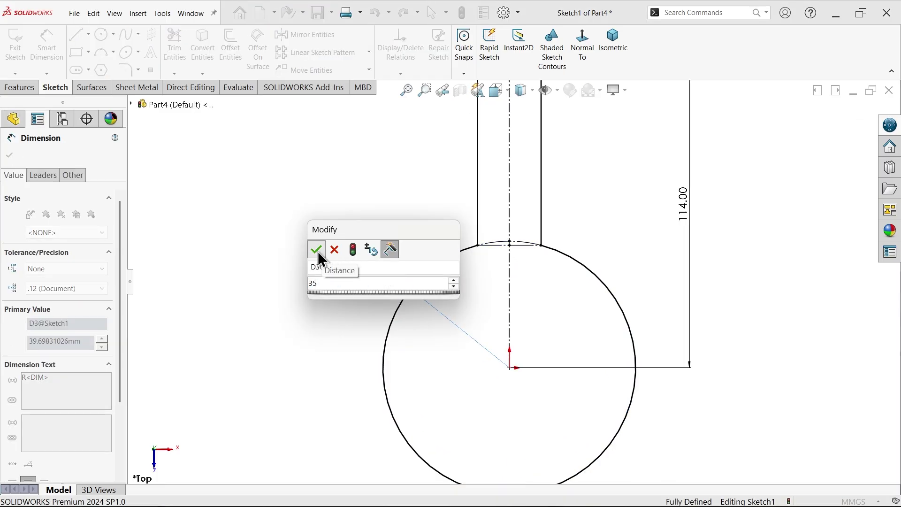
left_click(316, 250)
- Start a circular sketch pattern and select the slot's left, right and top lines
left_click(371, 57)
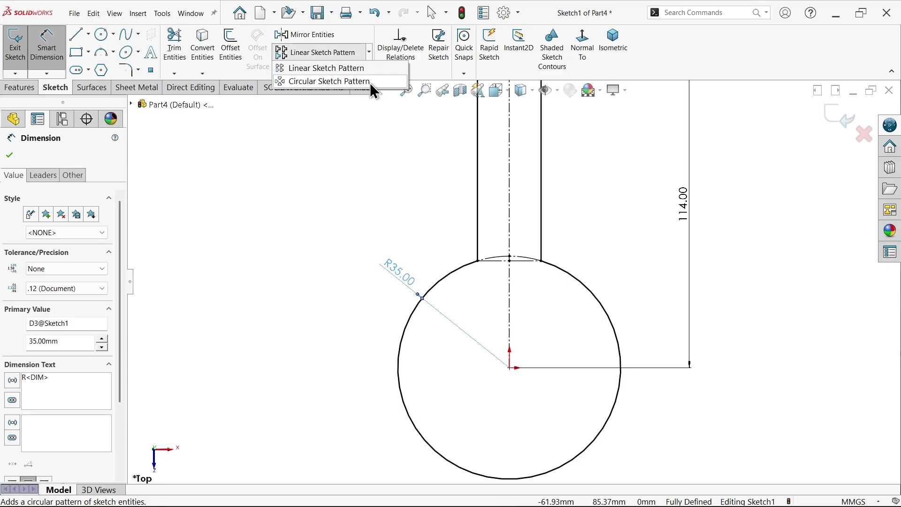
left_click(337, 82)
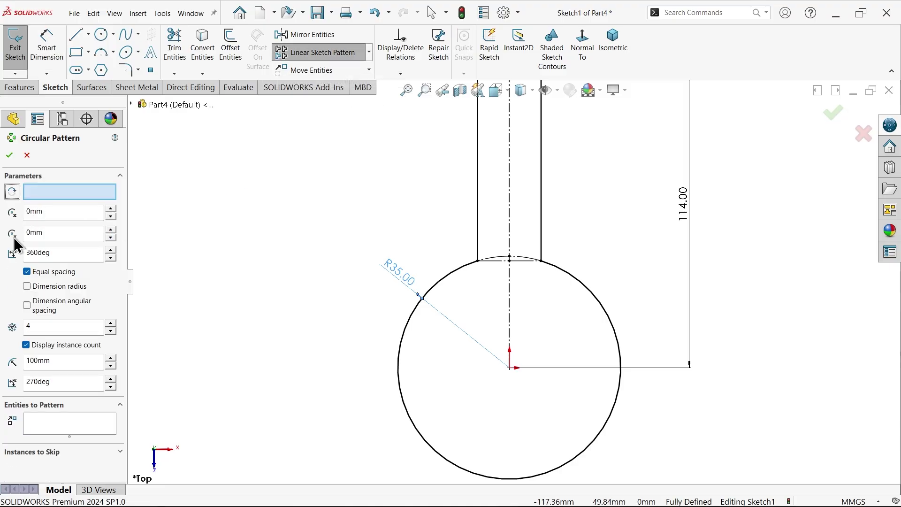
left_click(83, 428)
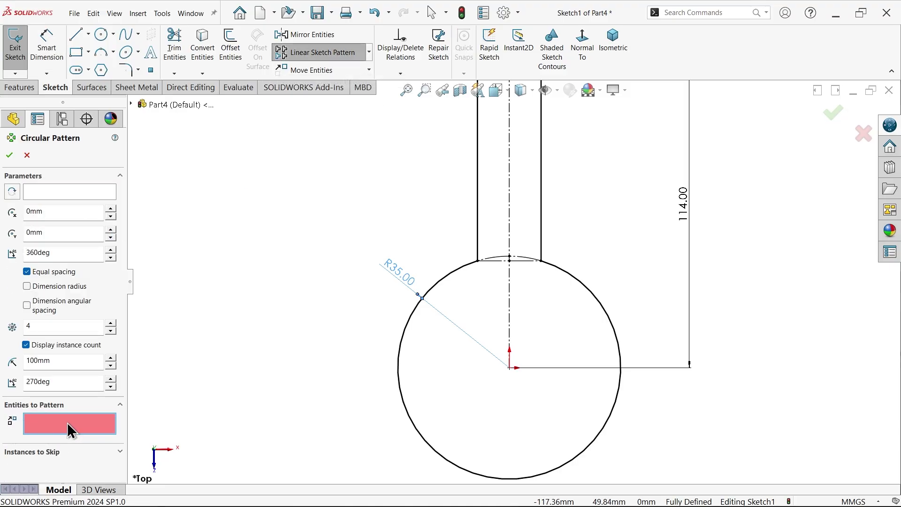
left_click(478, 248)
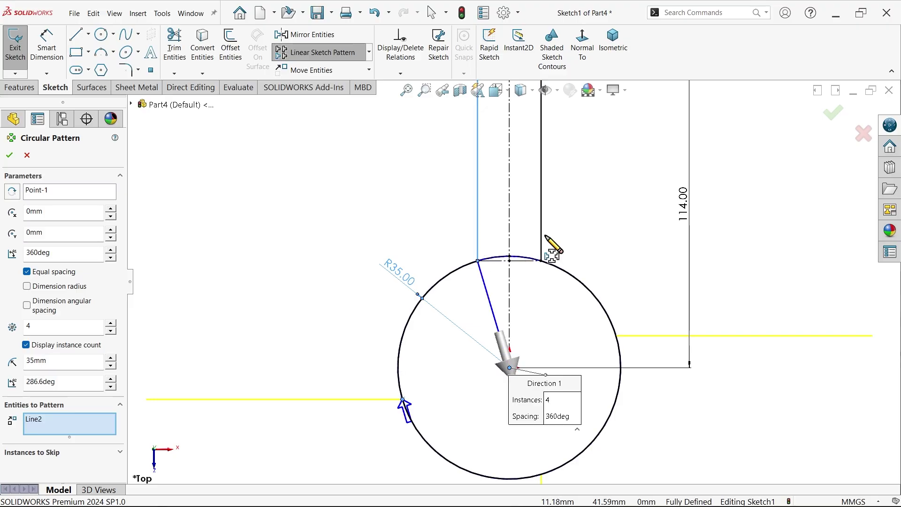
left_click(543, 243)
scroll(533, 232, "up", 3)
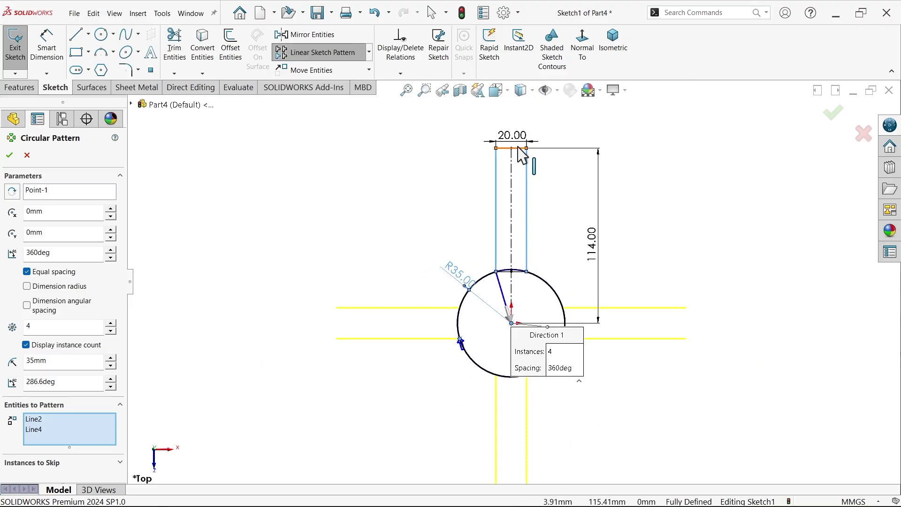
left_click(518, 149)
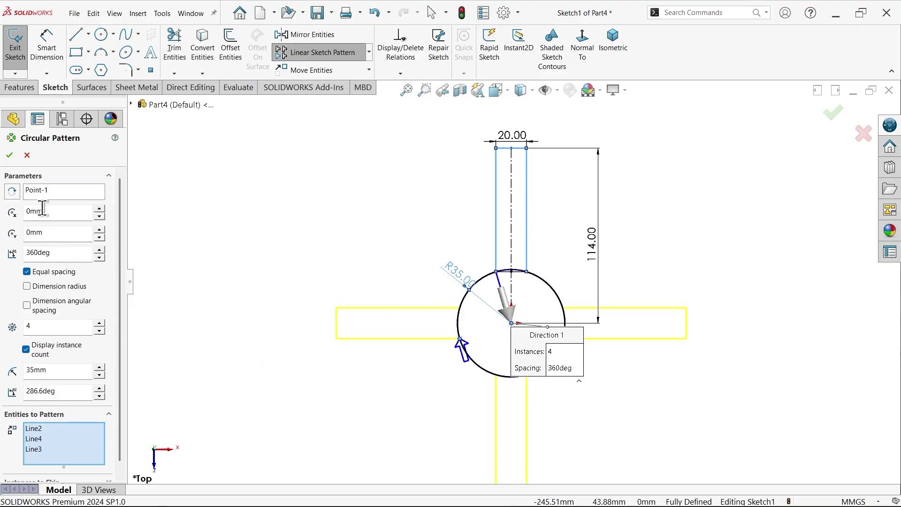
- Set 3 instances over 360°, add the centerline, and create the pattern
left_click_drag(55, 256, 27, 254)
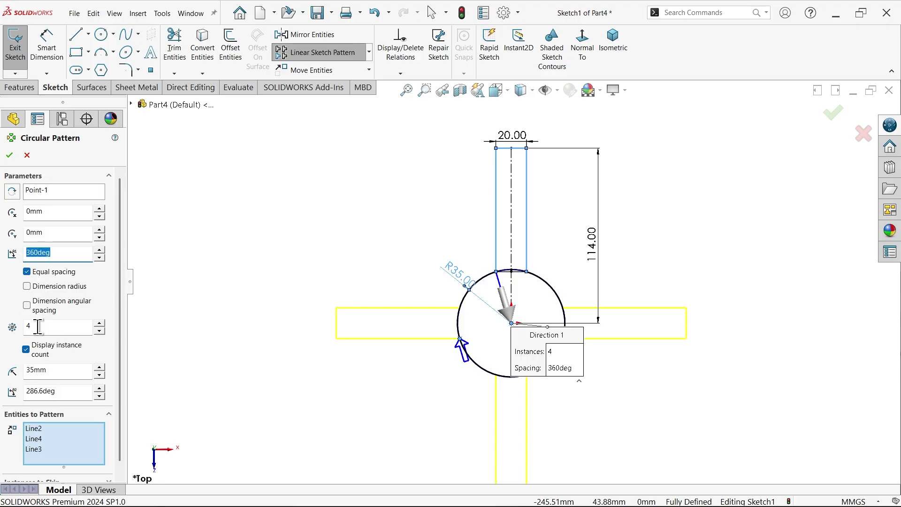
left_click_drag(38, 326, 24, 325)
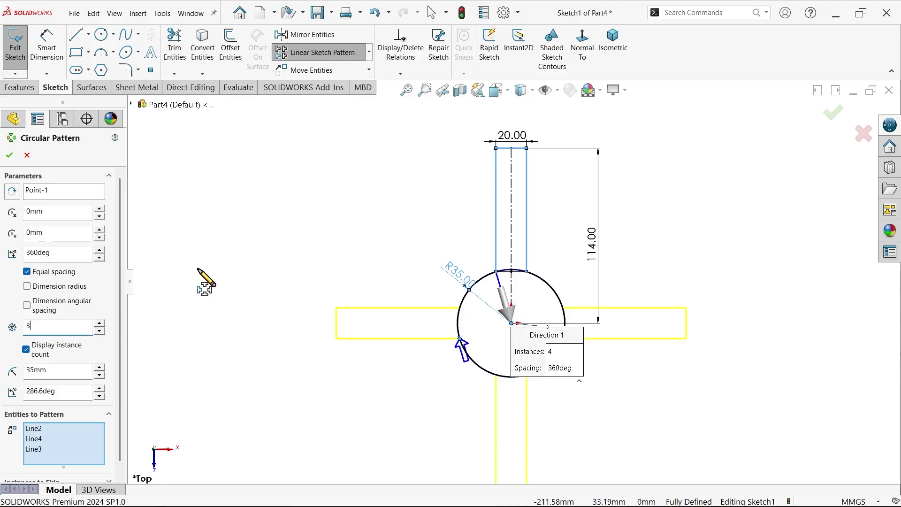
type("3")
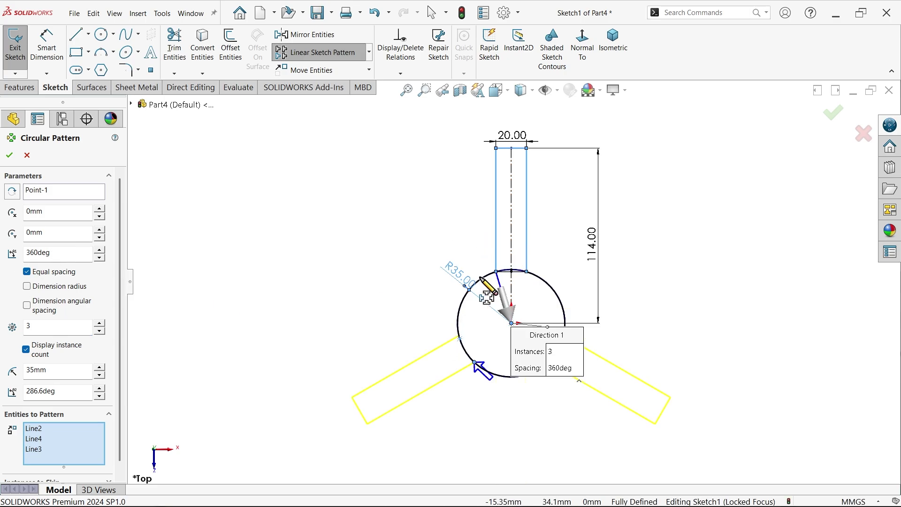
left_click(54, 450)
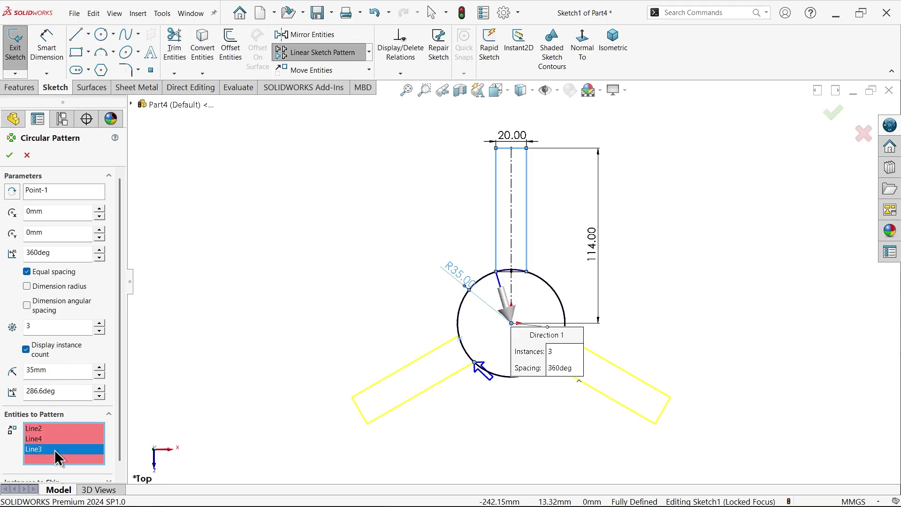
left_click(513, 241)
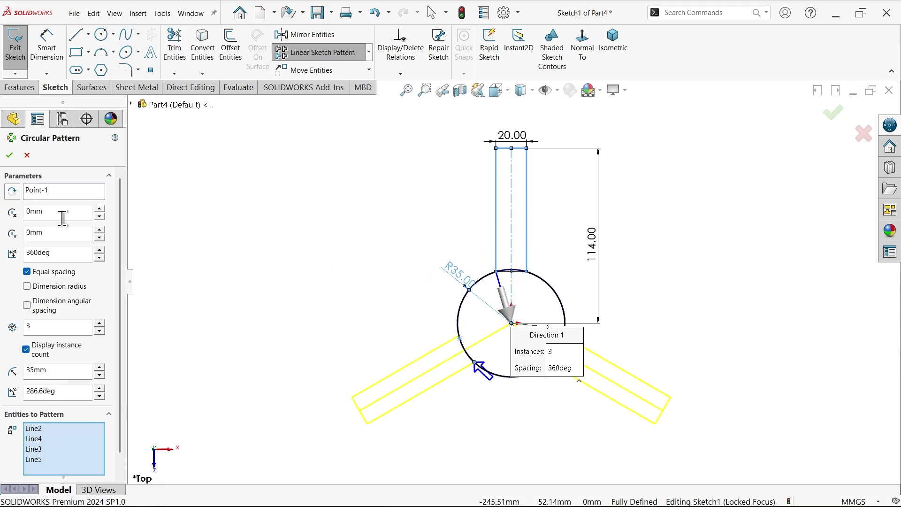
left_click(10, 155)
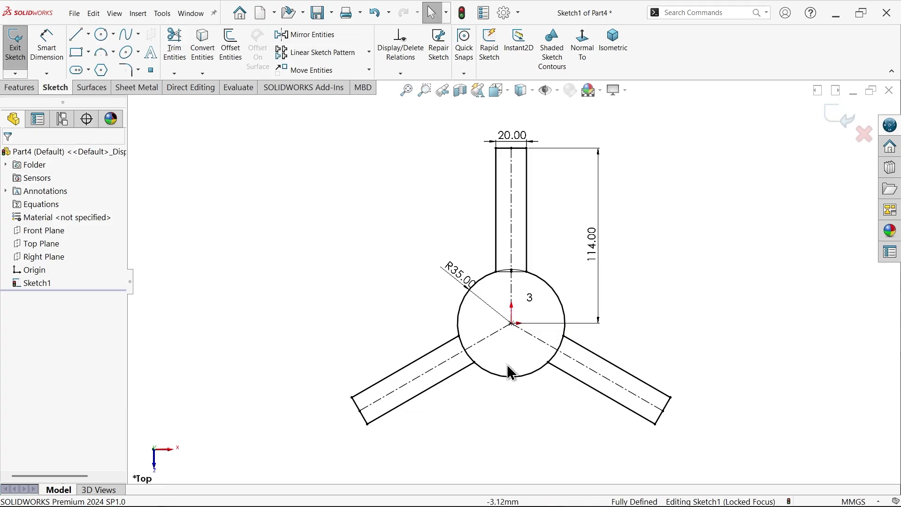
scroll(570, 401, "down", 2)
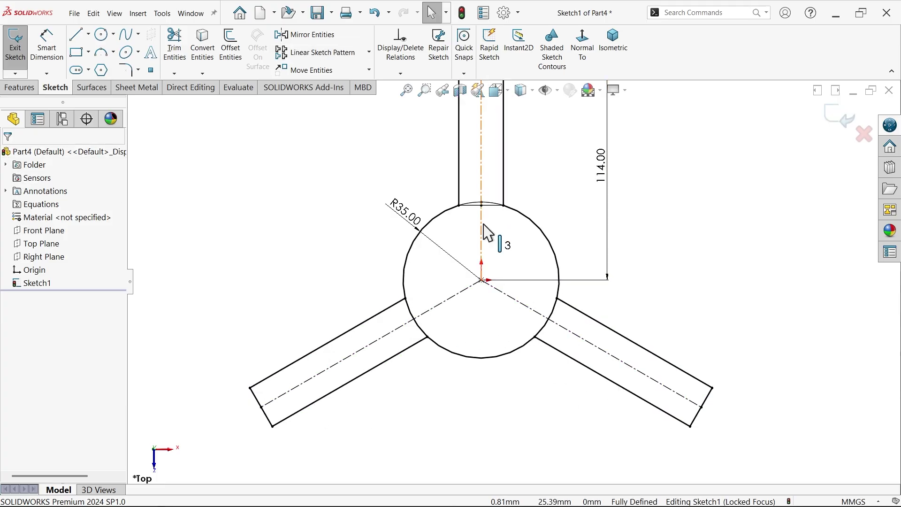
- Power-trim the circle arc inside the lower-left arm into construction geometry
left_click(174, 51)
scroll(441, 338, "down", 2)
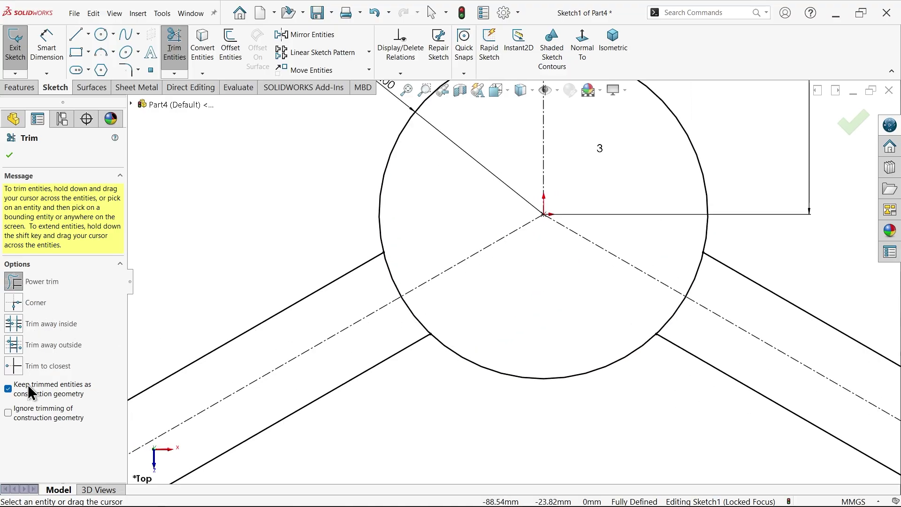
left_click_drag(413, 272, 378, 291)
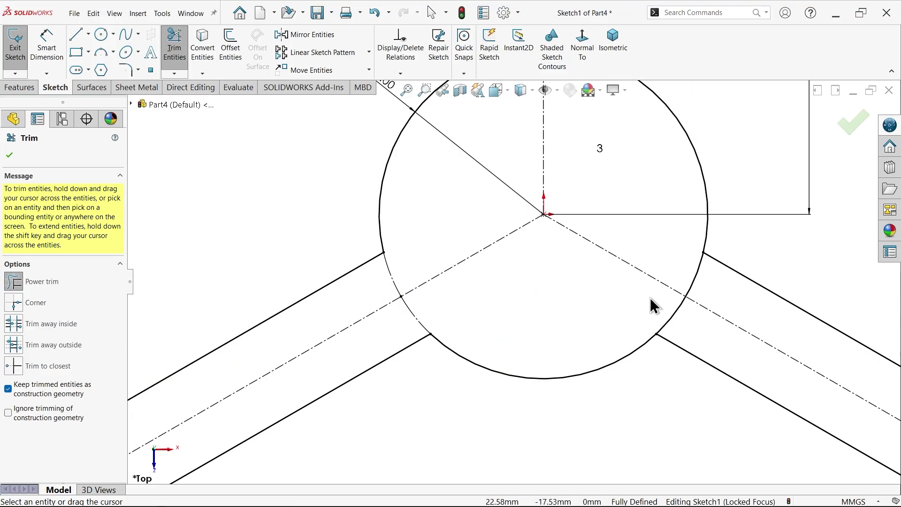
scroll(542, 250, "up", 3)
key("f")
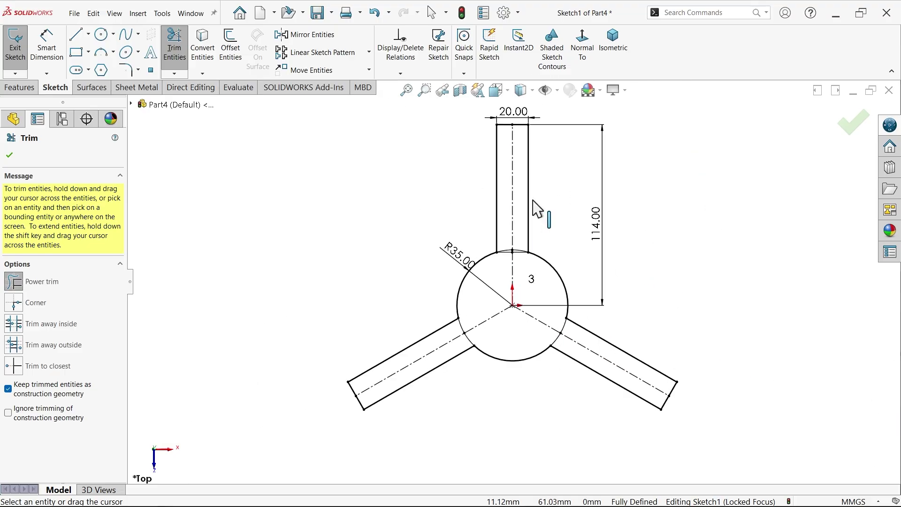
left_click(11, 156)
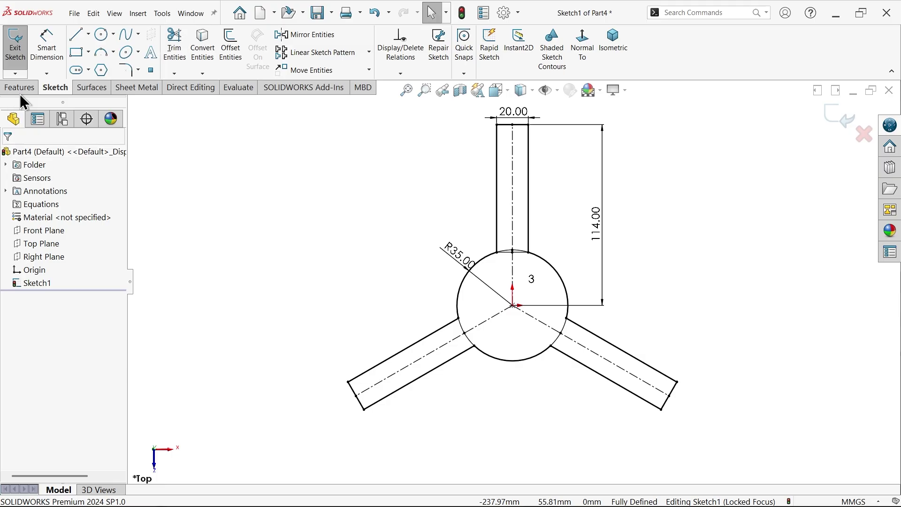
- Create a base flange with 1.20 mm thickness, K-Factor 0.5 and relief ratio 0.5
left_click(96, 91)
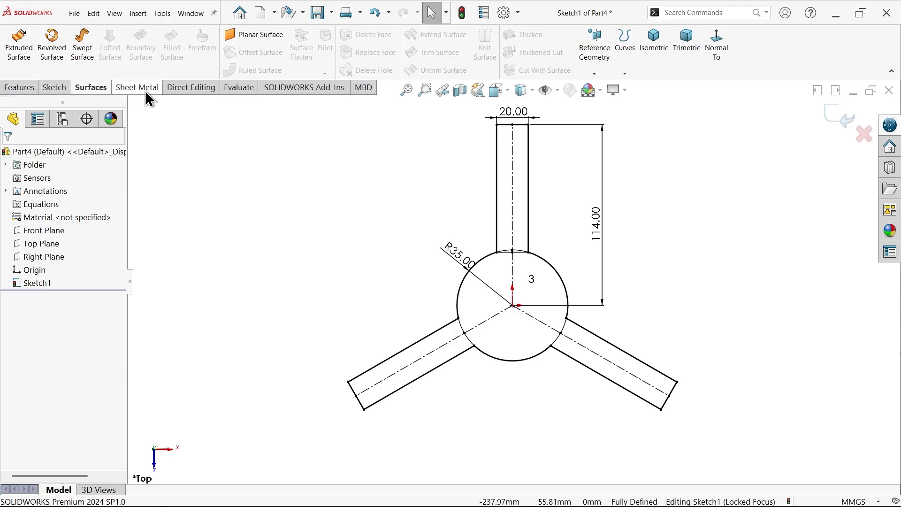
left_click(145, 91)
left_click(29, 60)
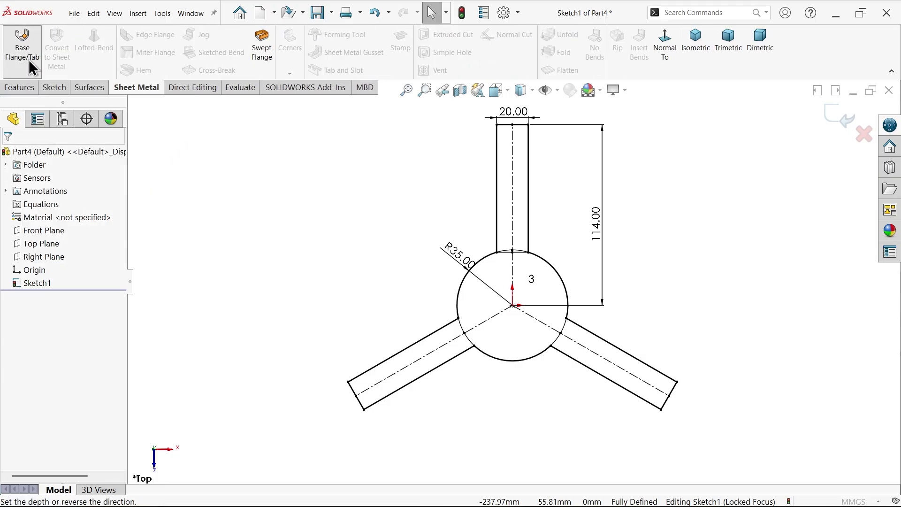
scroll(458, 324, "down", 5)
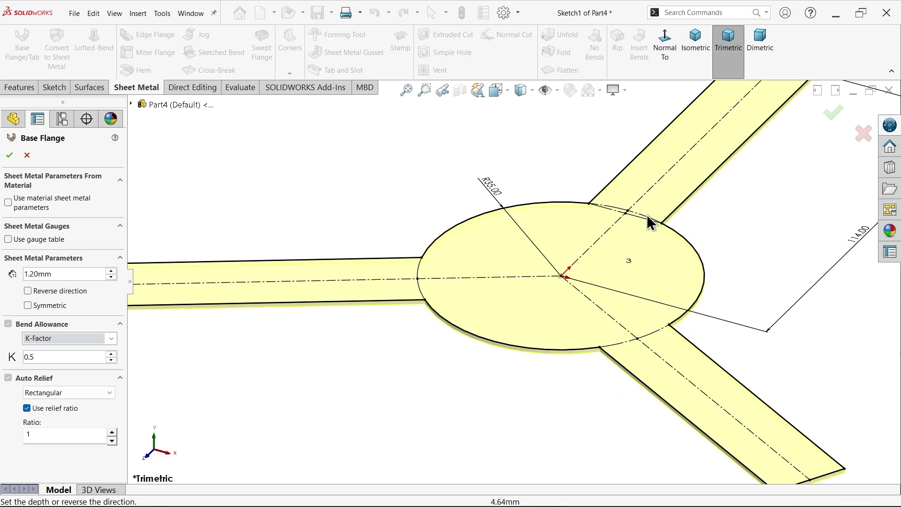
left_click_drag(58, 274, 18, 269)
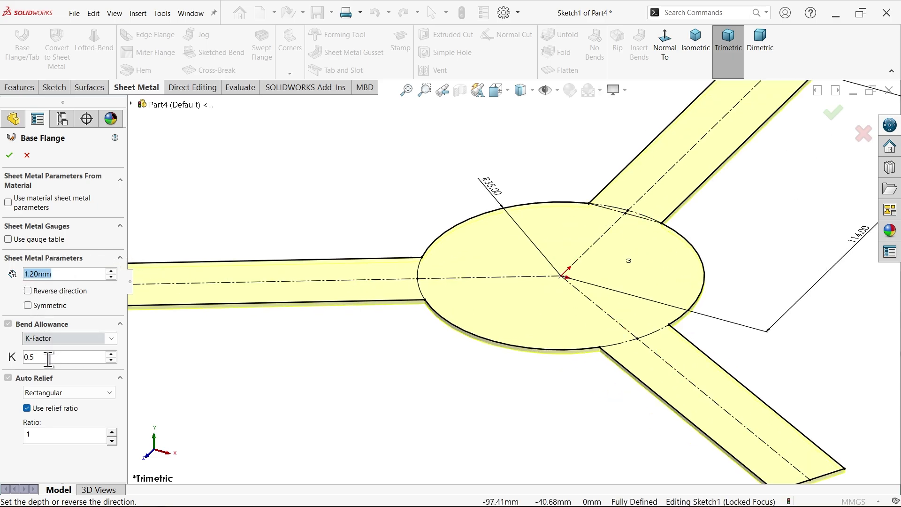
double_click(41, 432)
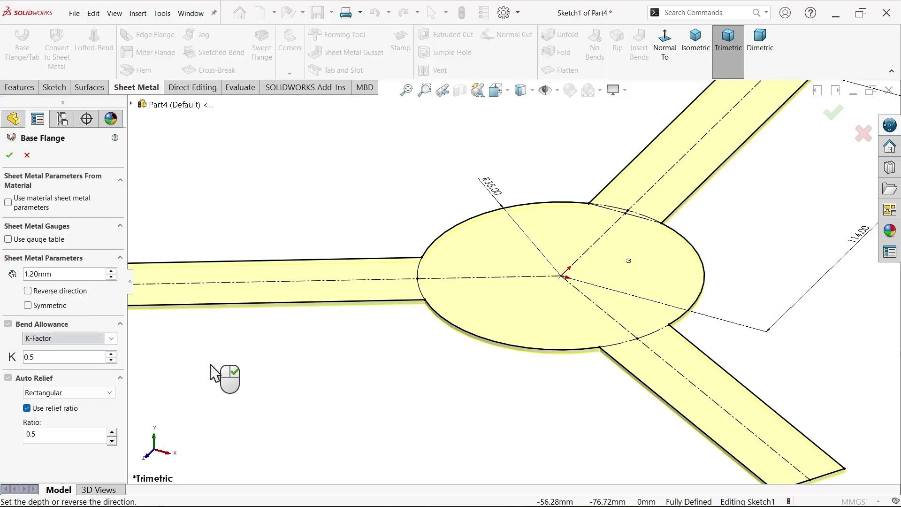
left_click(10, 155)
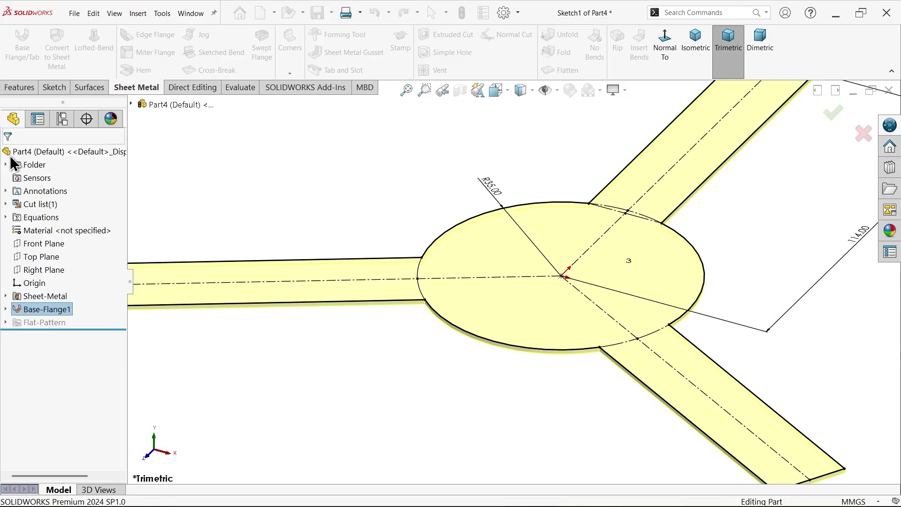
scroll(447, 292, "down", 2)
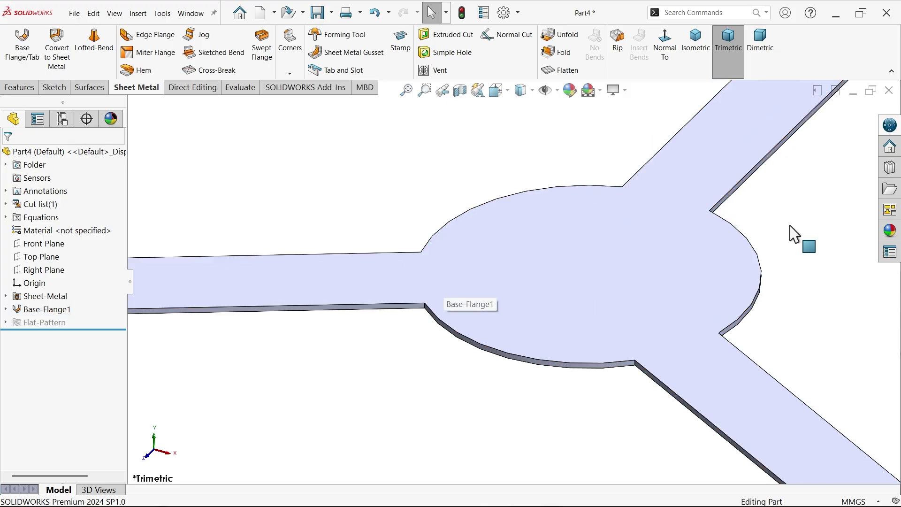
- Apply the polished silver appearance to the bracket and begin a fillet
left_click(890, 230)
double_click(775, 280)
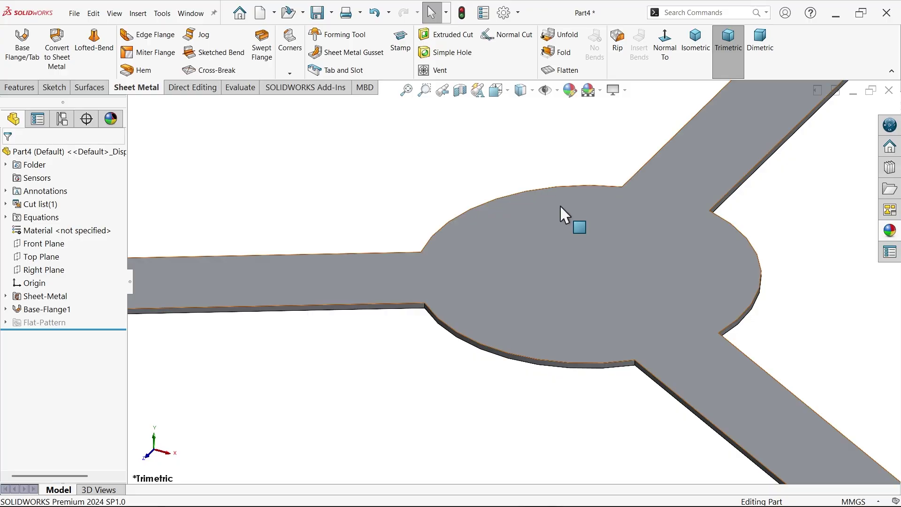
scroll(426, 306, "down", 3)
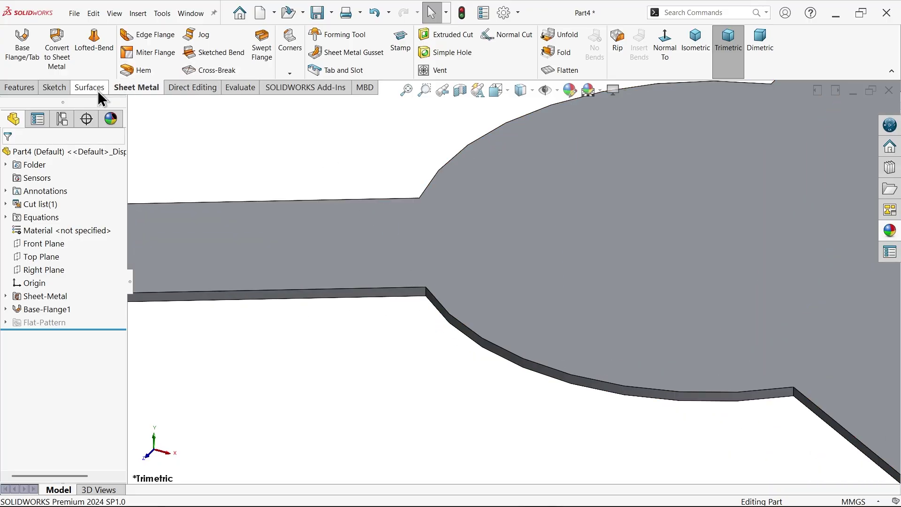
left_click(24, 89)
left_click(330, 46)
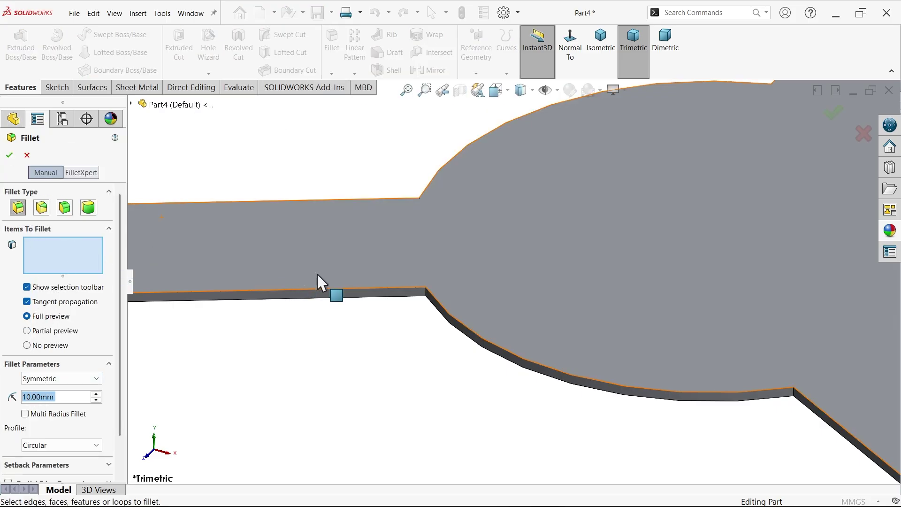
- Set a 5 mm fillet radius and select the first three inner corner edges
left_click(425, 292)
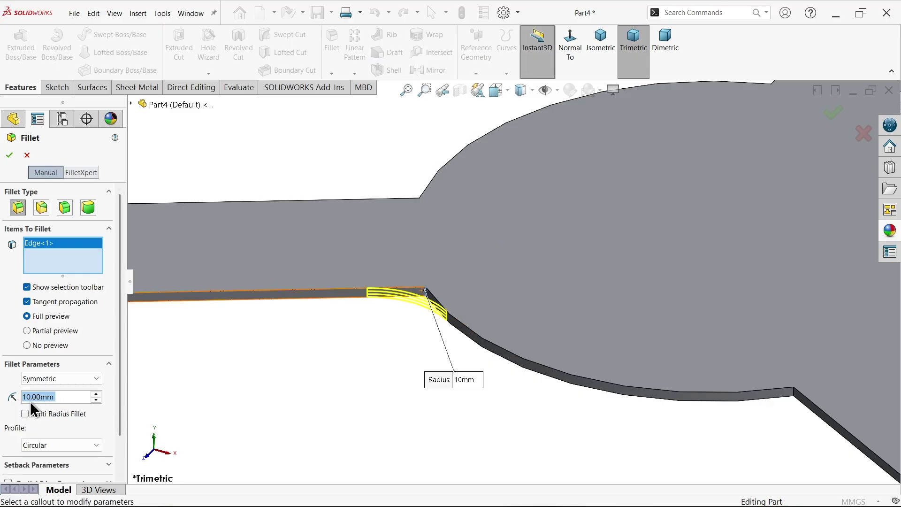
type("5")
key("Return")
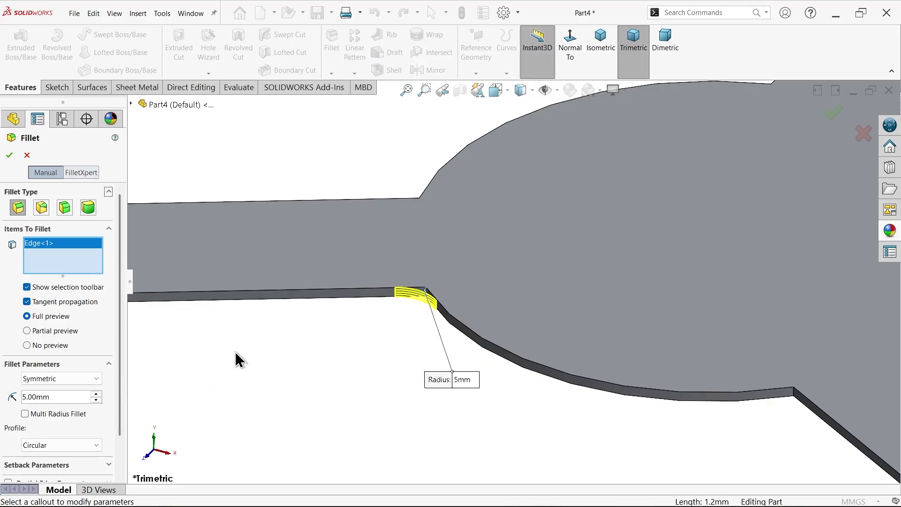
left_click(795, 396)
key("f")
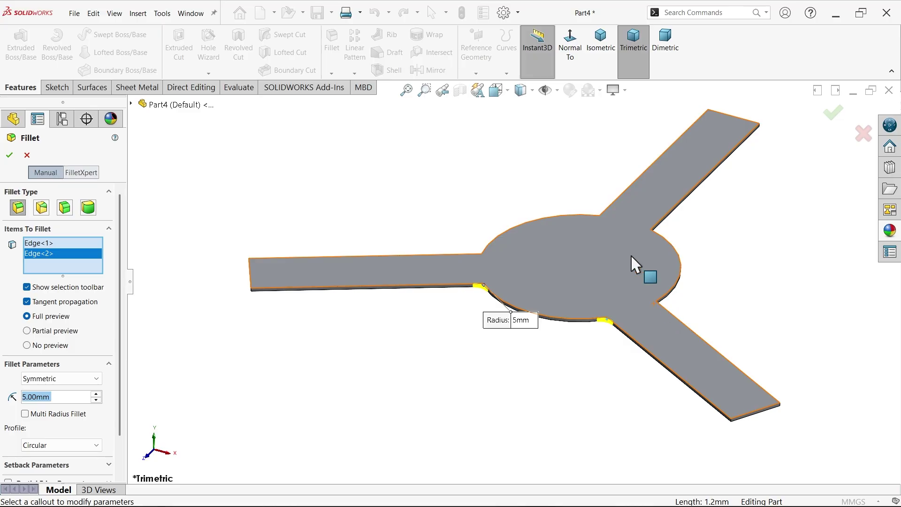
middle_click_drag(596, 223, 615, 326)
scroll(615, 326, "down", 5)
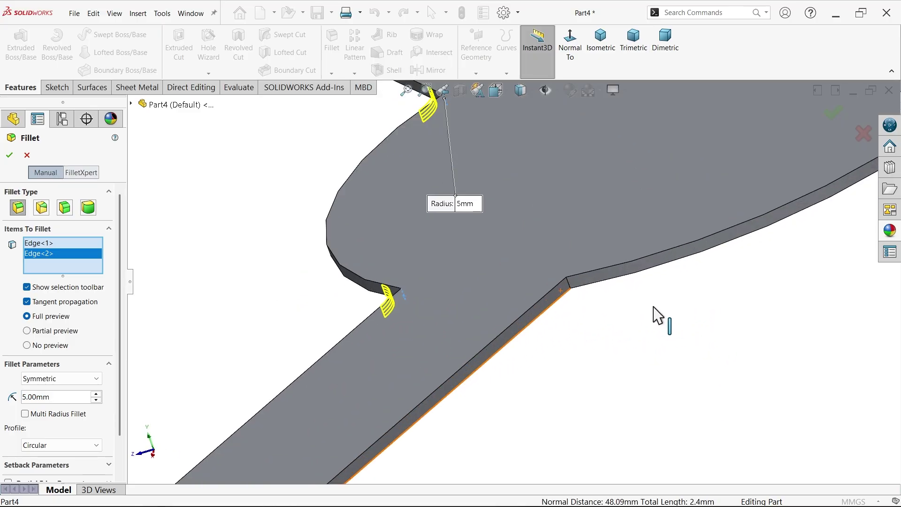
left_click(568, 284)
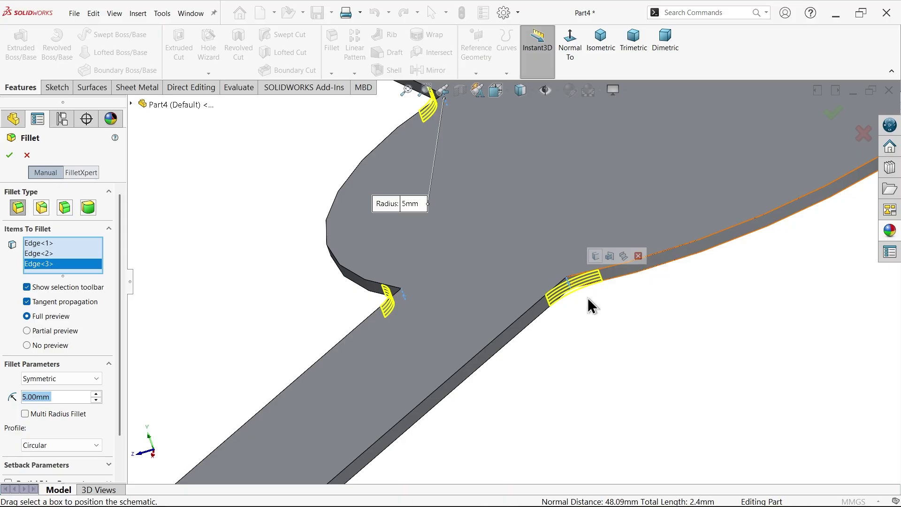
- Add the remaining three inner corner edges and create Fillet1
scroll(591, 300, "up", 8)
scroll(578, 263, "down", 3)
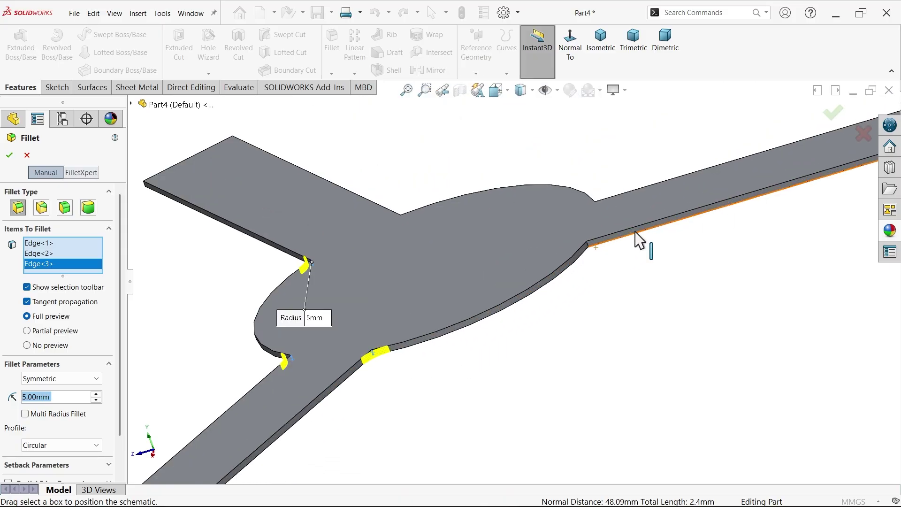
left_click(589, 246)
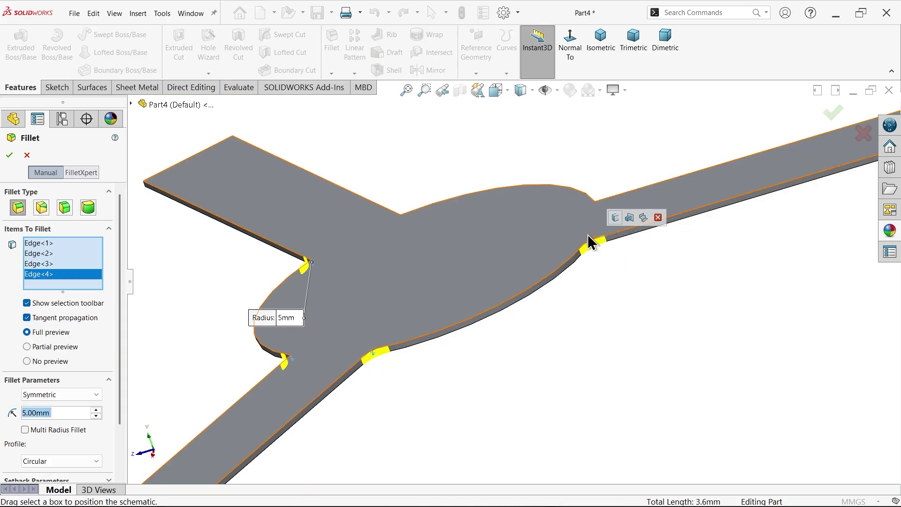
middle_click_drag(587, 249, 581, 345)
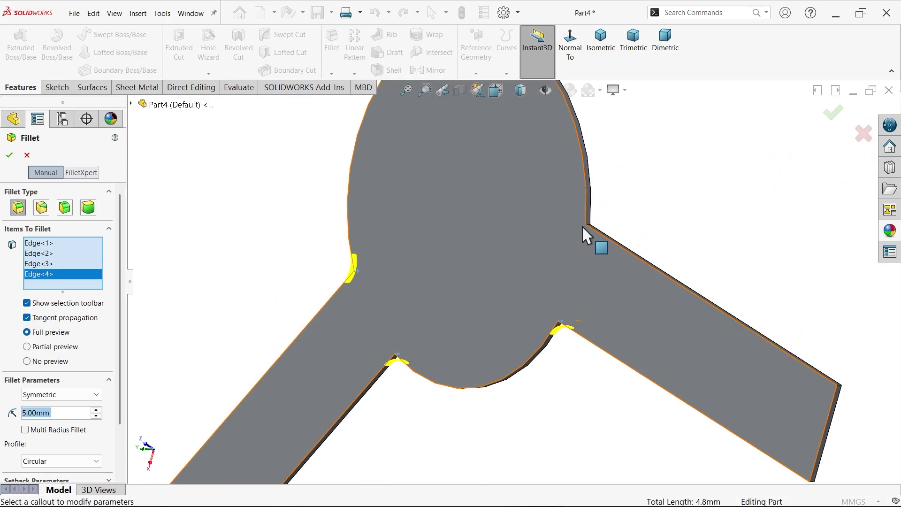
scroll(583, 225, "down", 6)
left_click(559, 255)
scroll(558, 254, "up", 6)
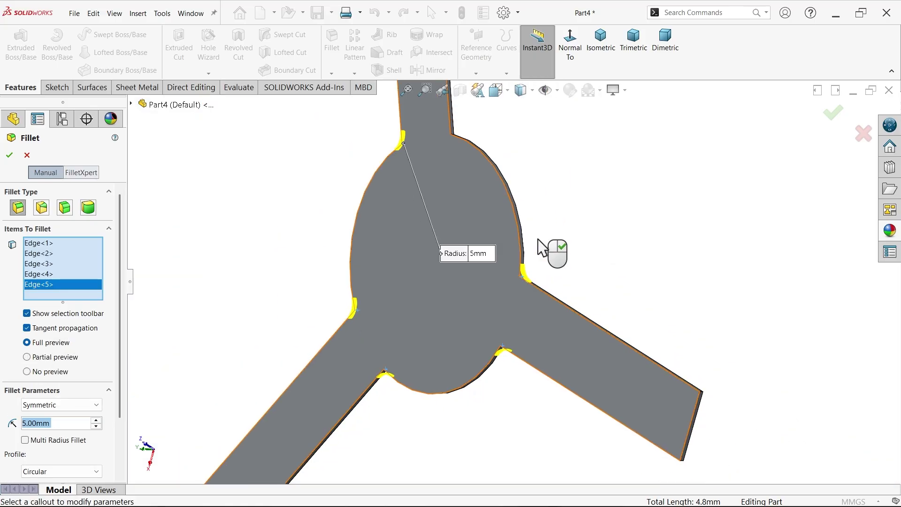
scroll(477, 157, "down", 6)
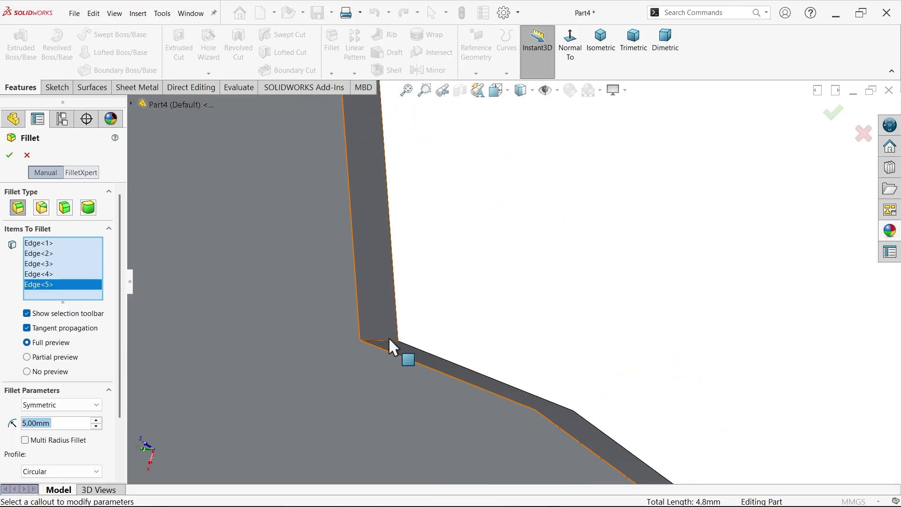
left_click(393, 340)
left_click(602, 47)
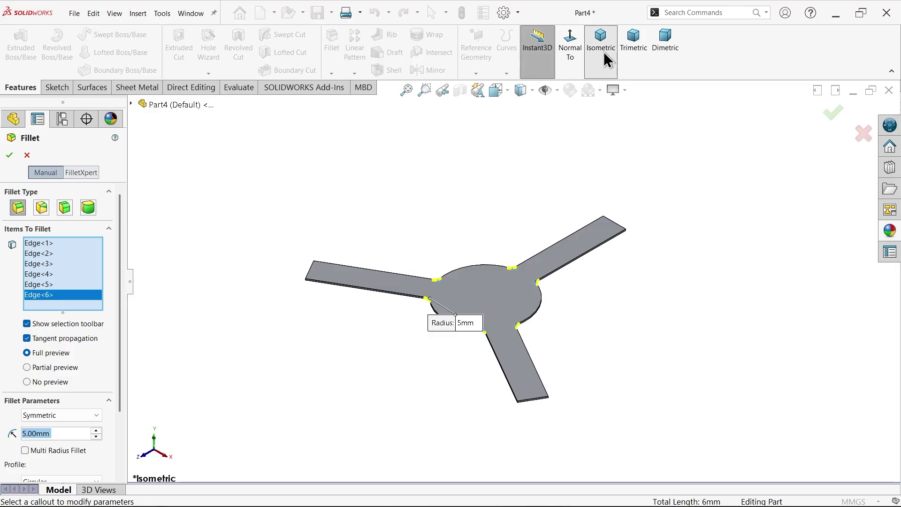
scroll(500, 322, "down", 4)
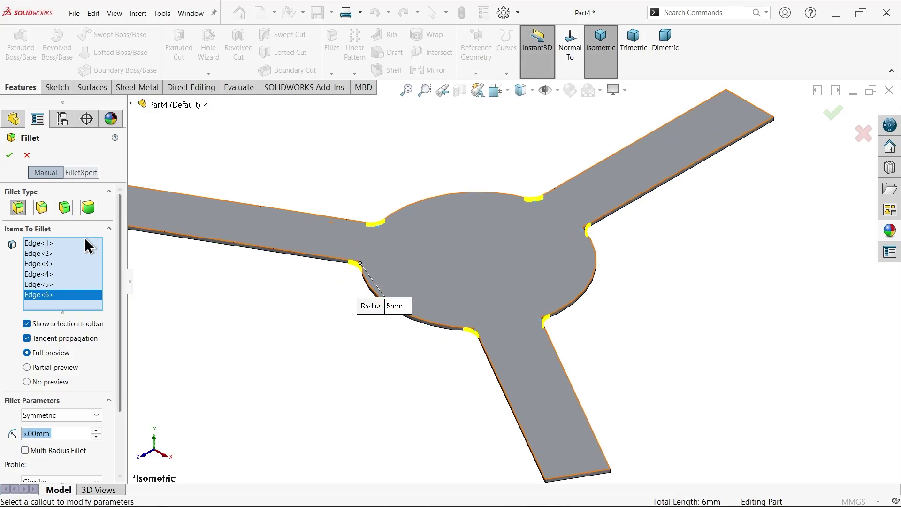
left_click(10, 155)
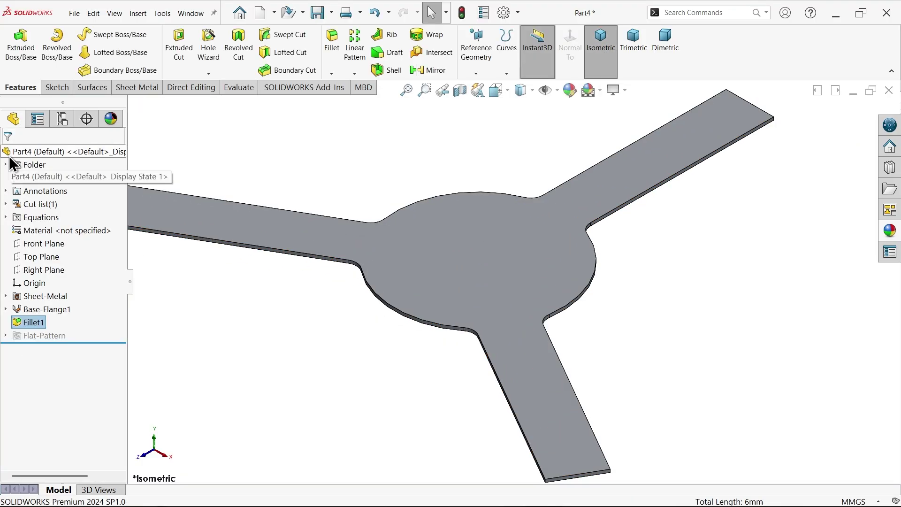
scroll(305, 261, "up", 1)
- Raise the document's shaded and wireframe image quality sliders to High and confirm
scroll(438, 302, "down", 1)
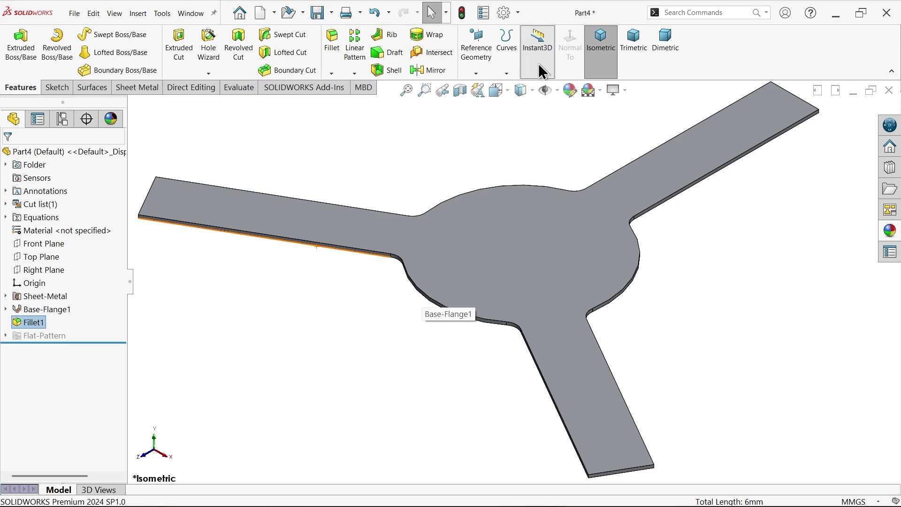
left_click(501, 12)
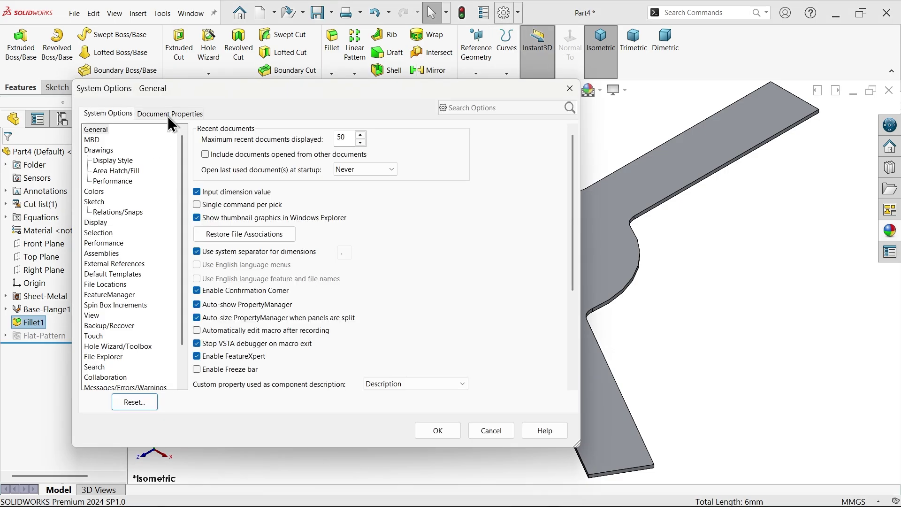
left_click(169, 114)
left_click(119, 246)
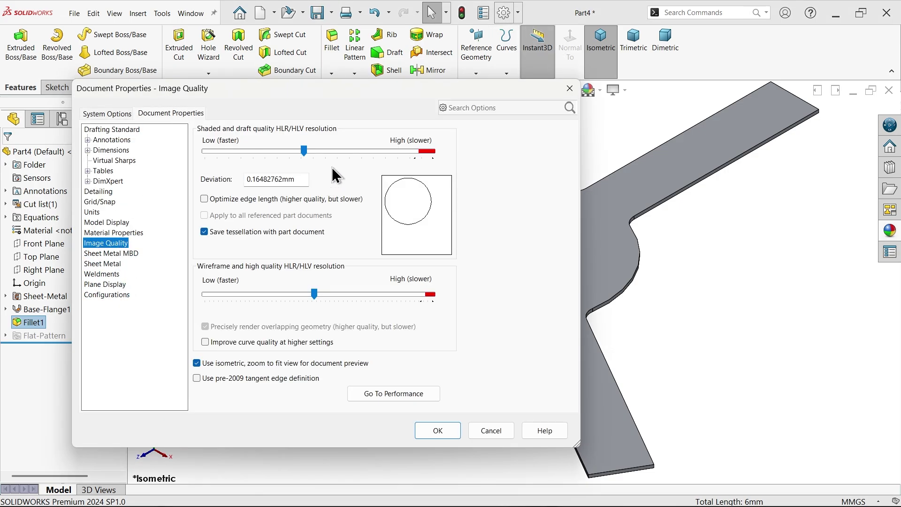
left_click_drag(304, 151, 436, 172)
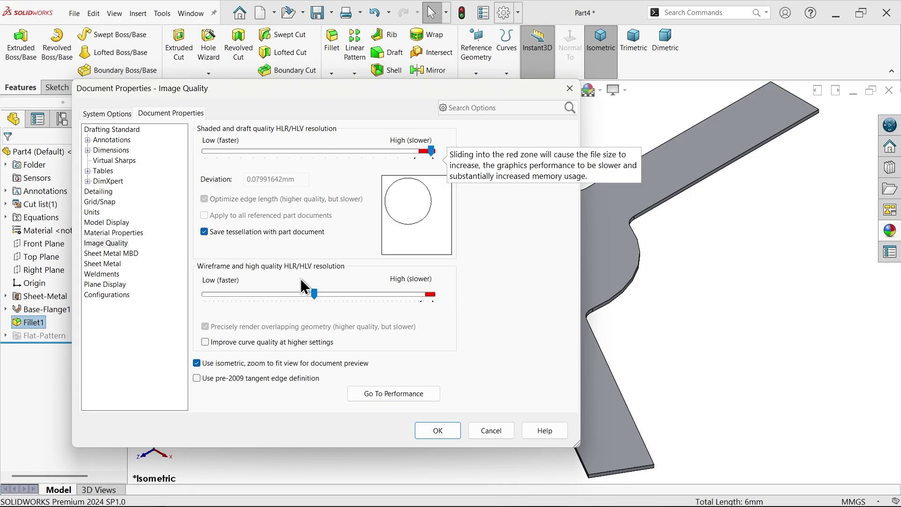
left_click_drag(319, 295, 431, 296)
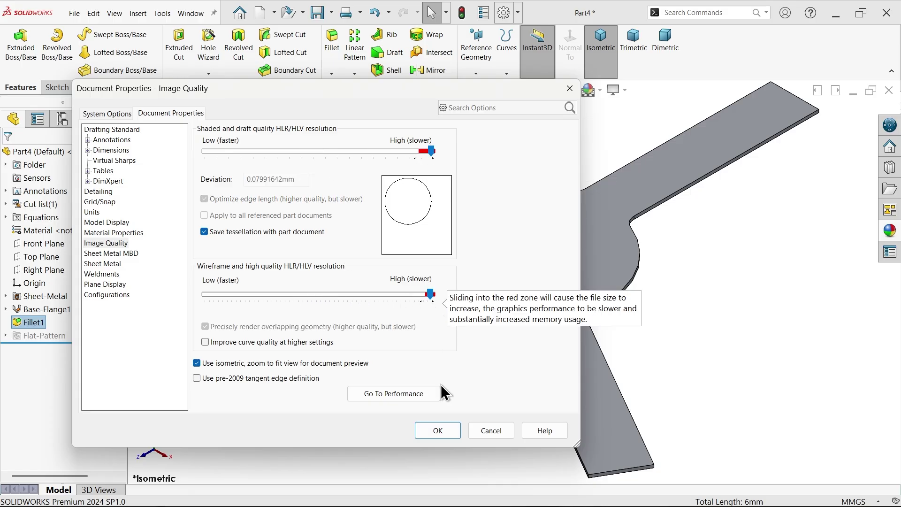
left_click(438, 430)
scroll(436, 399, "up", 3)
scroll(423, 332, "down", 2)
scroll(416, 316, "up", 3)
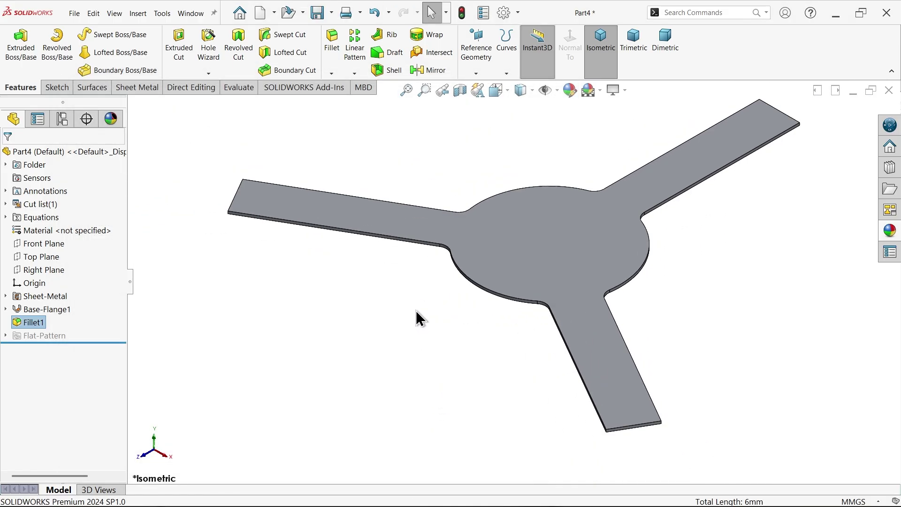
- Chamfer the bracket face's arm-end corners 5 mm with Break Corner
left_click(135, 89)
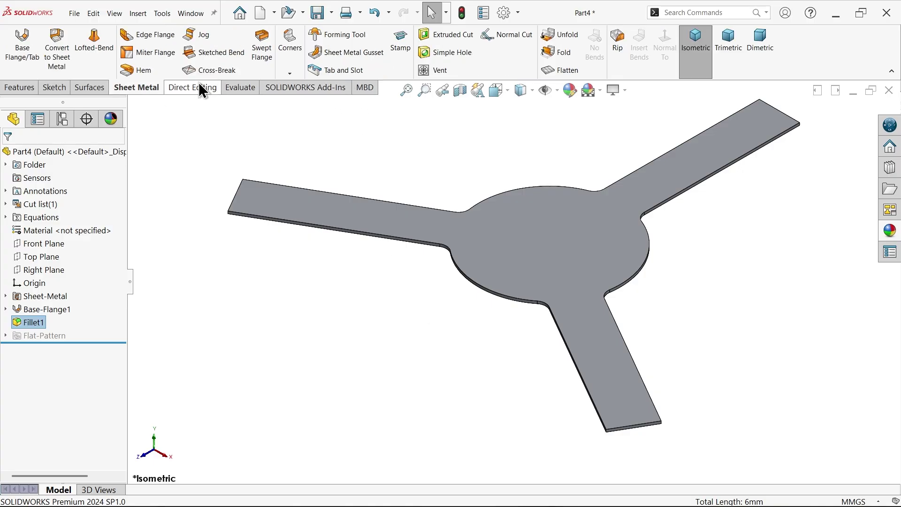
left_click(291, 74)
left_click(302, 114)
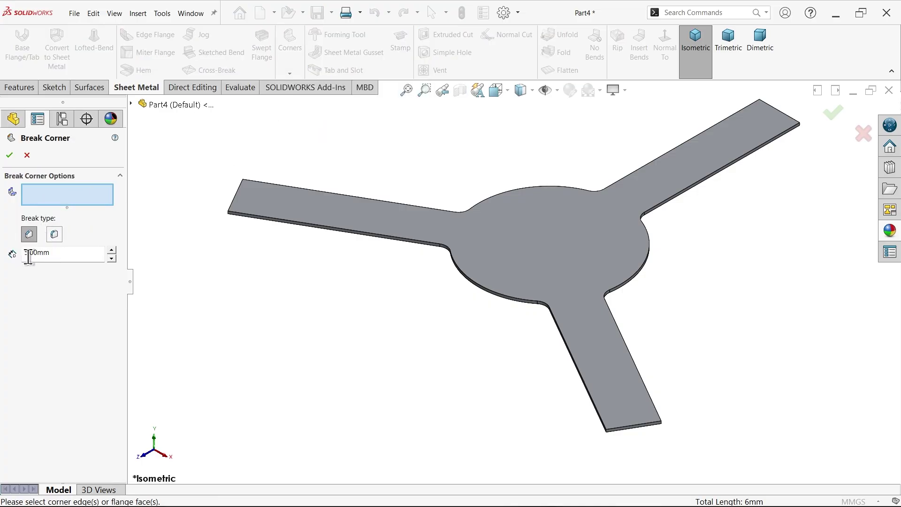
left_click(544, 246)
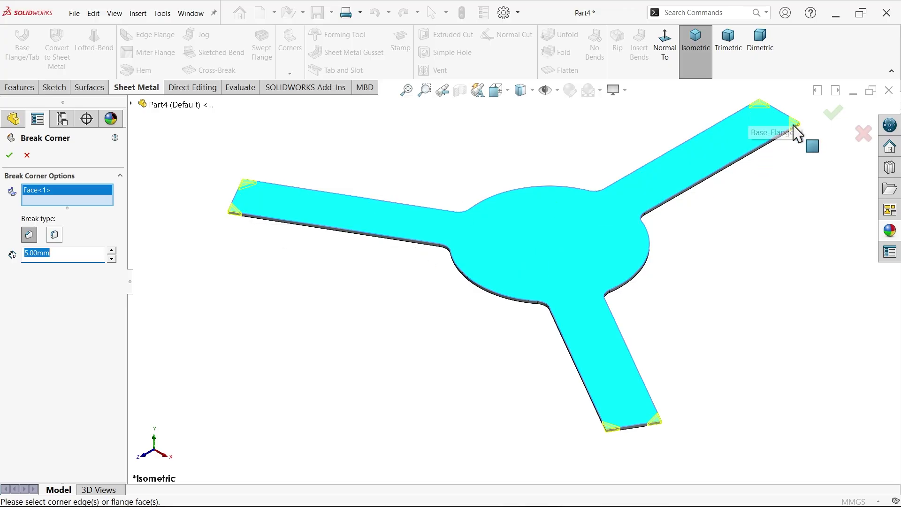
left_click(9, 155)
- Switch to the reference drawing in Photos and bring the bracket's side view into sight
key("alt+Tab")
scroll(252, 239, "up", 2)
scroll(252, 240, "down", 3)
left_click_drag(256, 373, 288, 177)
- Pan the drawing to read the R35, 120°, 101.56, 80.85 and 93 dimensions
scroll(241, 256, "up", 3)
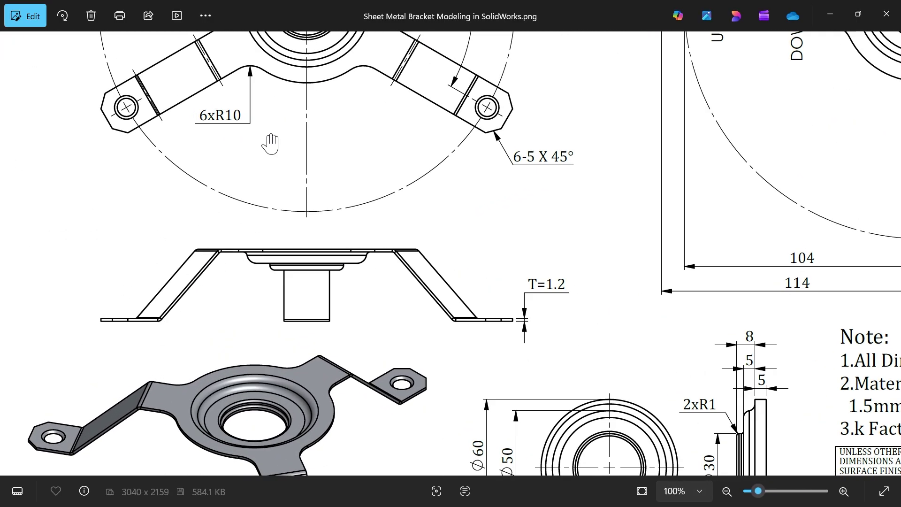
left_click_drag(270, 147, 237, 355)
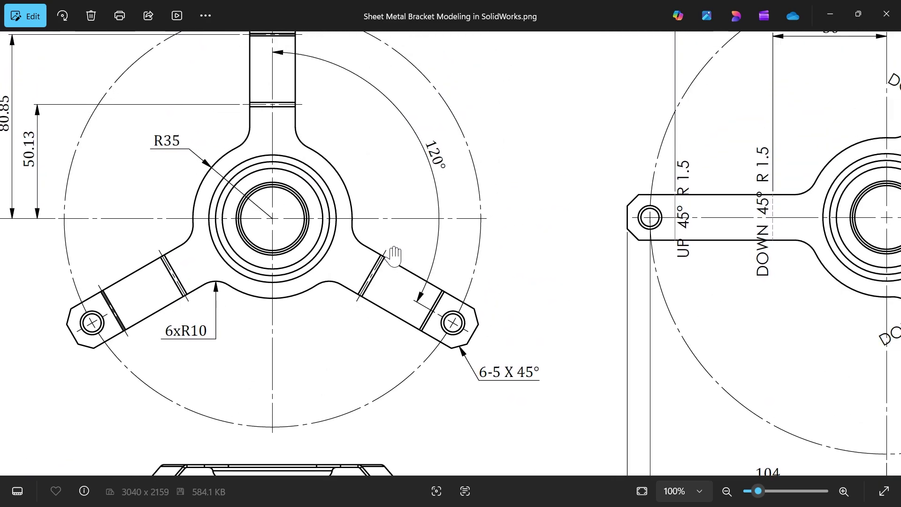
left_click_drag(374, 238, 364, 270)
left_click_drag(83, 245, 175, 237)
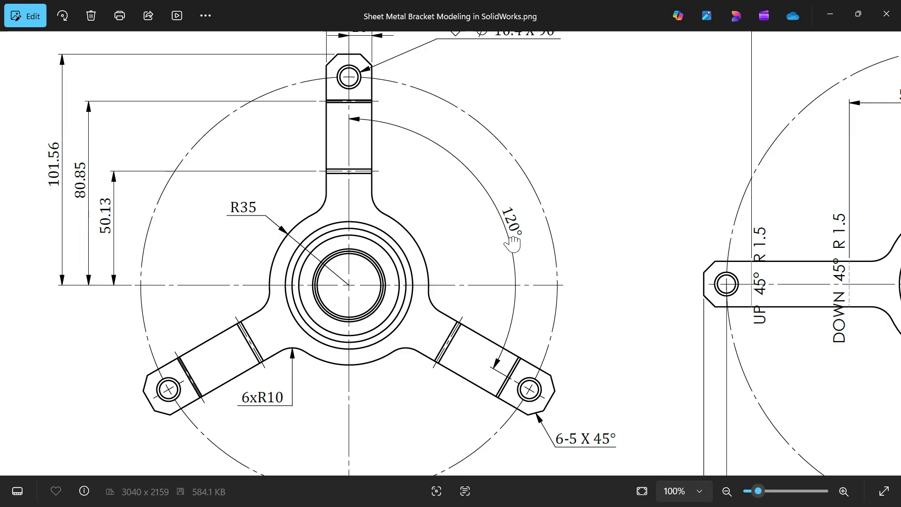
left_click_drag(513, 242, 205, 217)
left_click_drag(539, 196, 436, 266)
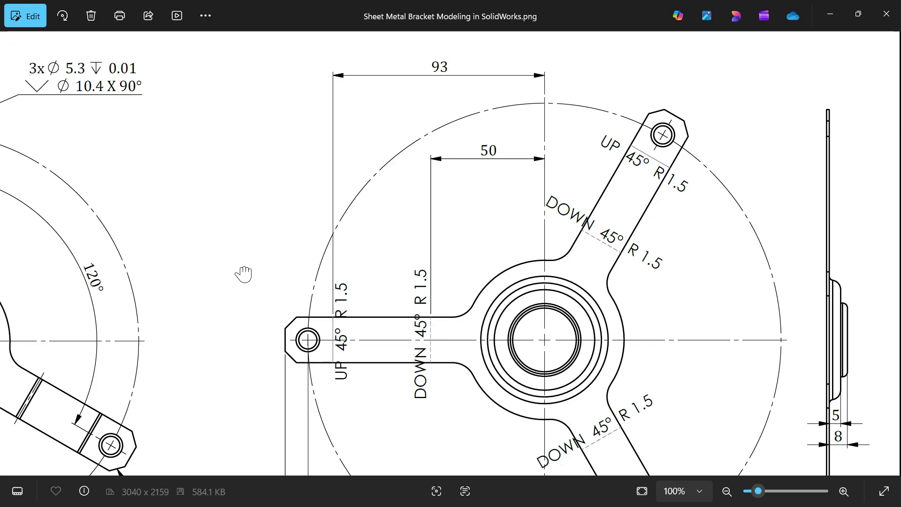
- Review the left and right bracket views with their bend notes, then minimize Photos
left_click_drag(244, 274, 527, 250)
left_click_drag(310, 253, 346, 234)
scroll(346, 234, "down", 2)
left_click_drag(533, 176, 316, 203)
scroll(337, 207, "up", 1)
scroll(519, 336, "down", 1)
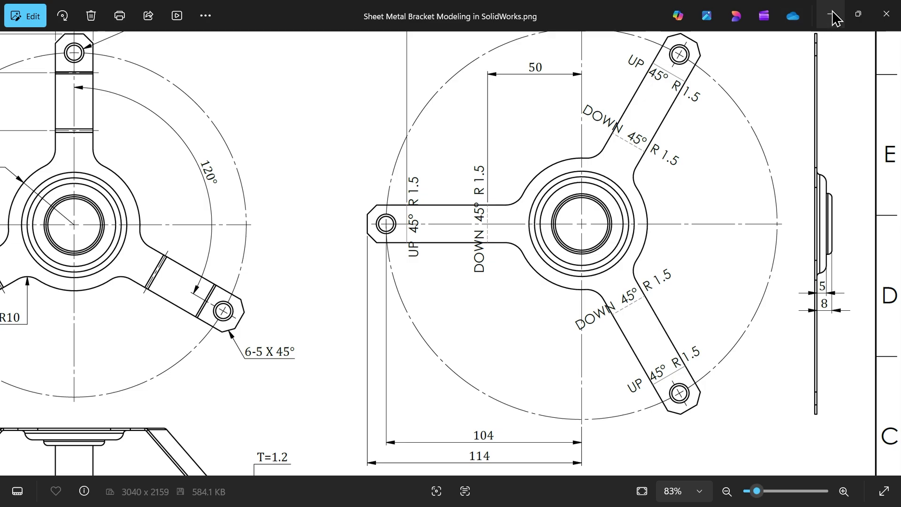
left_click_drag(283, 129, 448, 207)
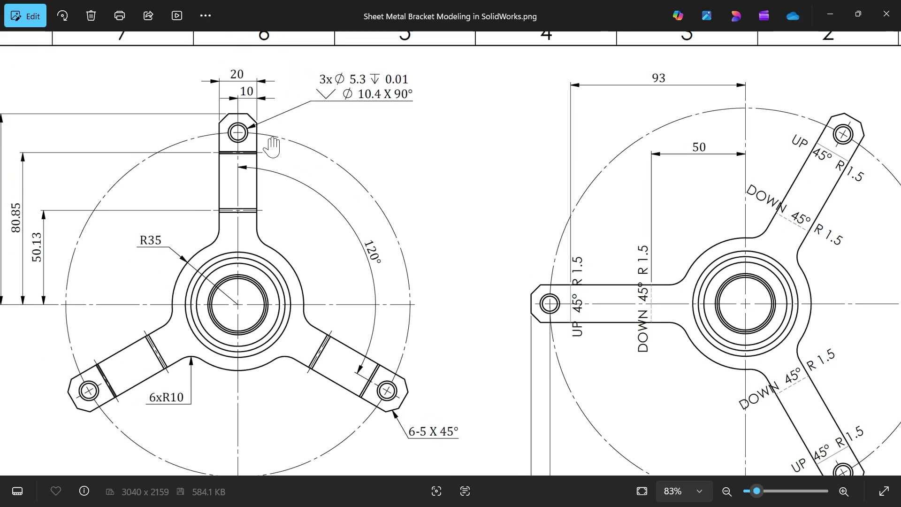
left_click_drag(247, 167, 261, 184)
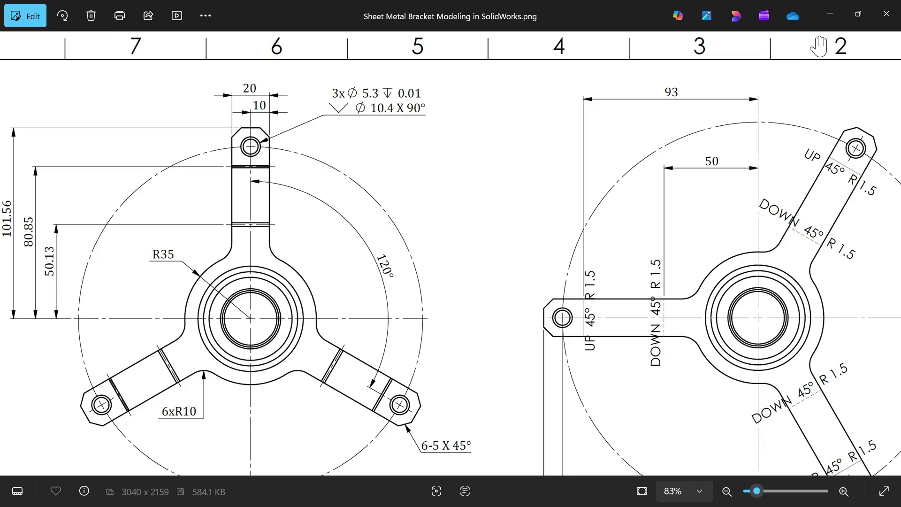
left_click(837, 17)
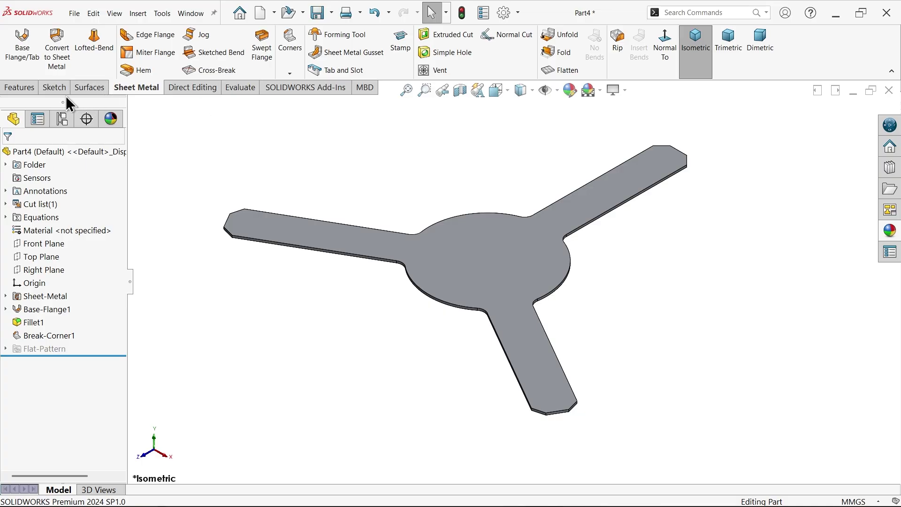
- Start a Hole Wizard countersink with ISO standard and CTSK Flat ISO 7046-1 type
left_click(29, 89)
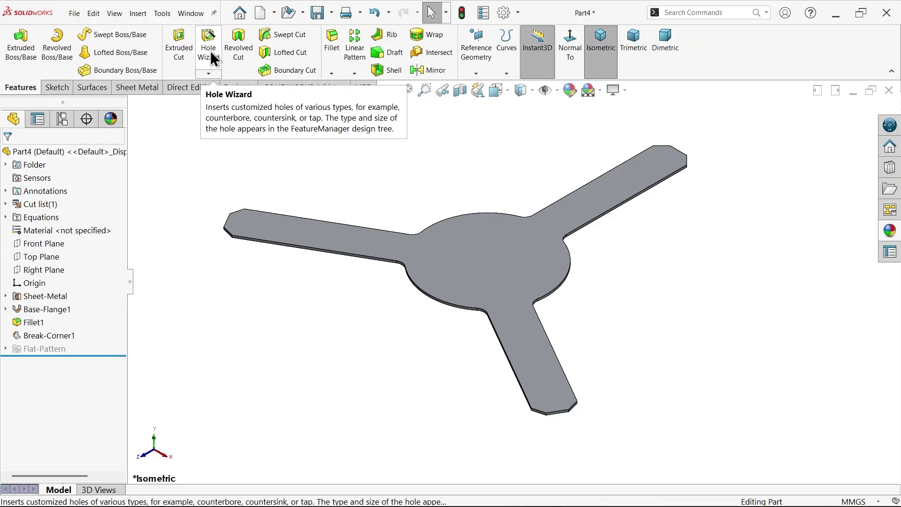
left_click(210, 49)
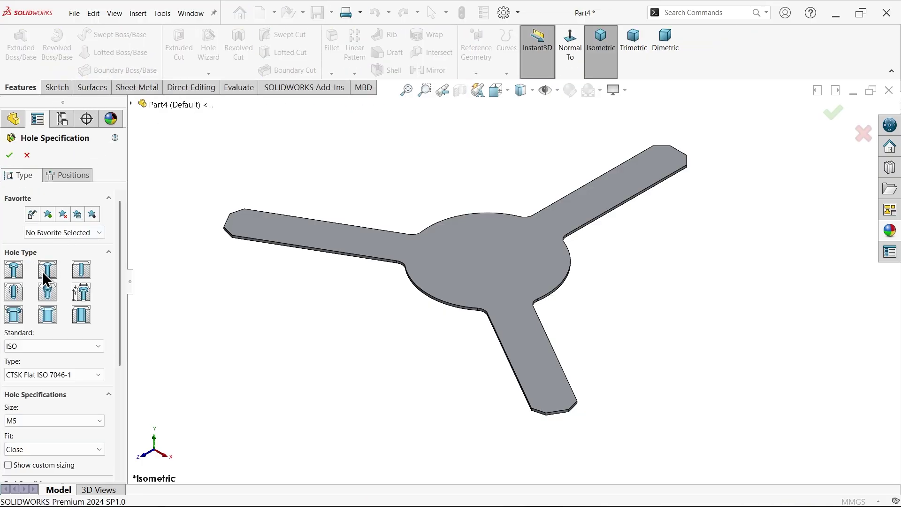
left_click(49, 275)
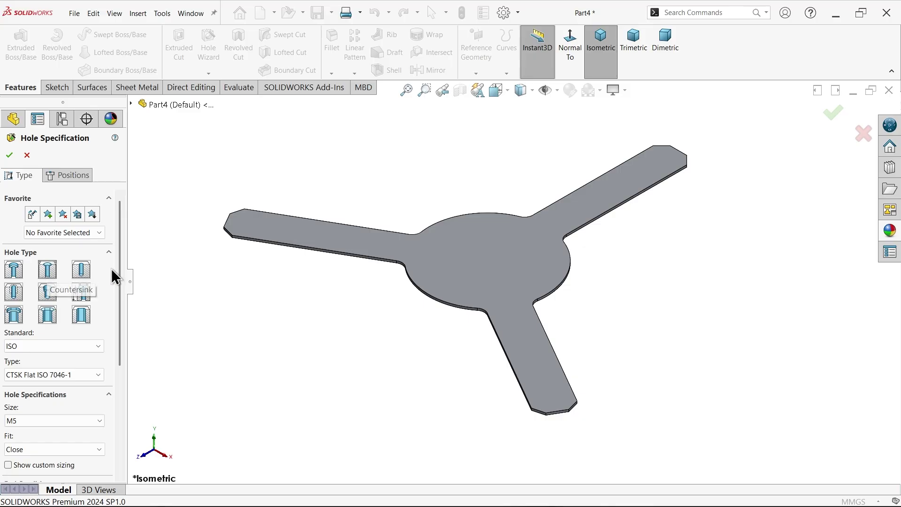
left_click_drag(121, 280, 121, 346)
left_click(99, 230)
left_click(98, 226)
left_click(96, 255)
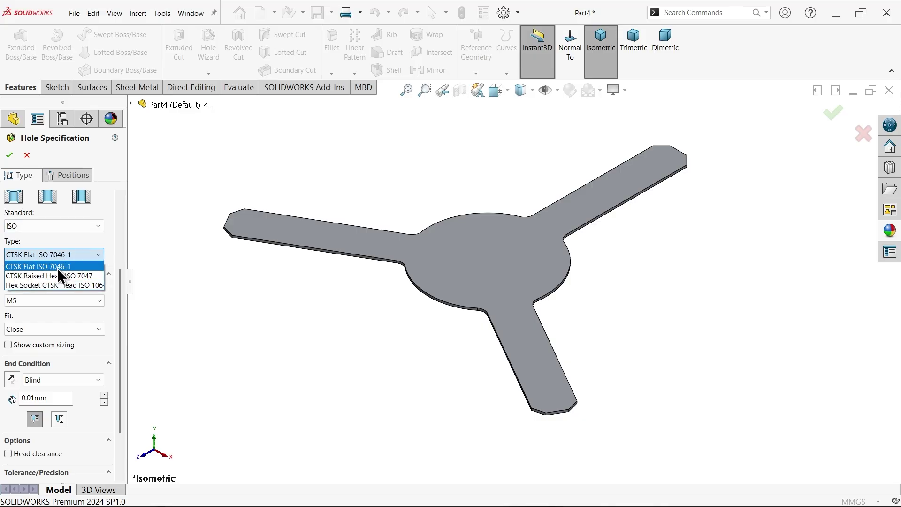
left_click(70, 266)
- Set size M5, Close fit, custom sizing shown, and a Blind end condition
left_click(46, 304)
left_click(47, 304)
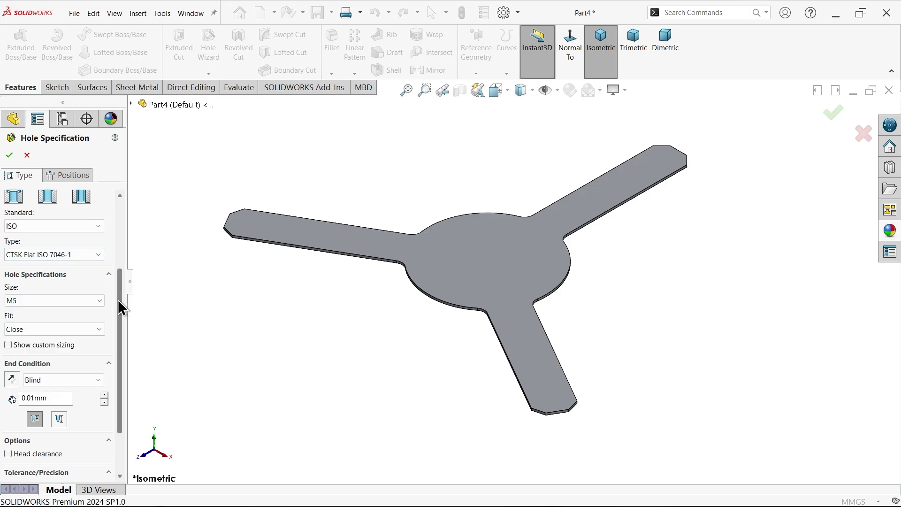
left_click_drag(119, 306, 115, 336)
left_click(66, 264)
left_click(65, 275)
left_click(29, 280)
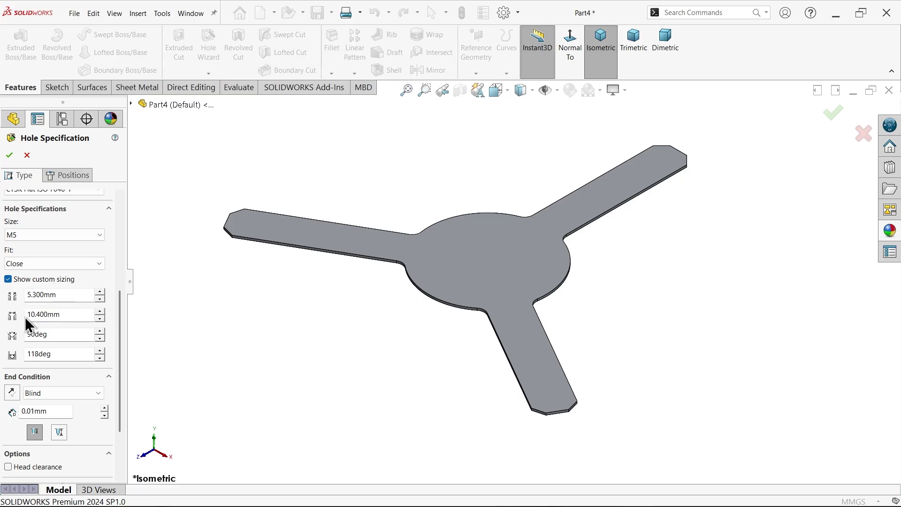
scroll(121, 362, "down", 2)
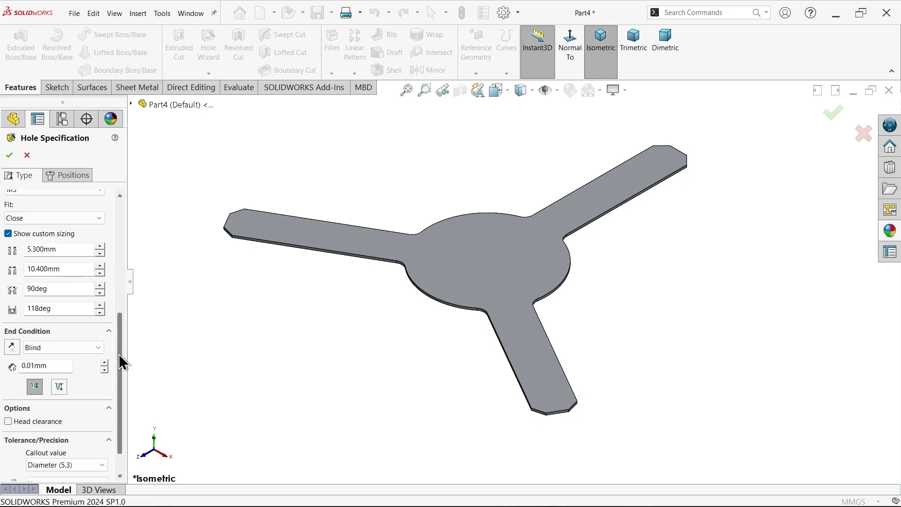
left_click(50, 315)
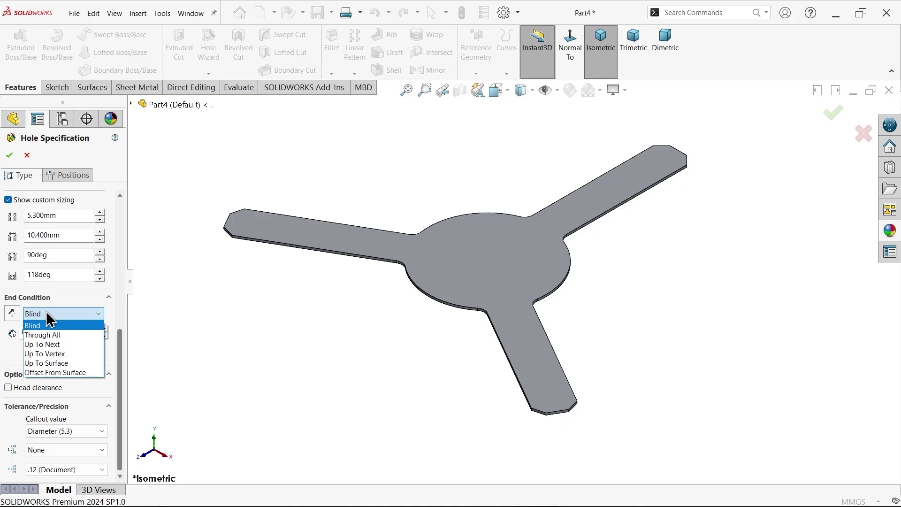
left_click(48, 316)
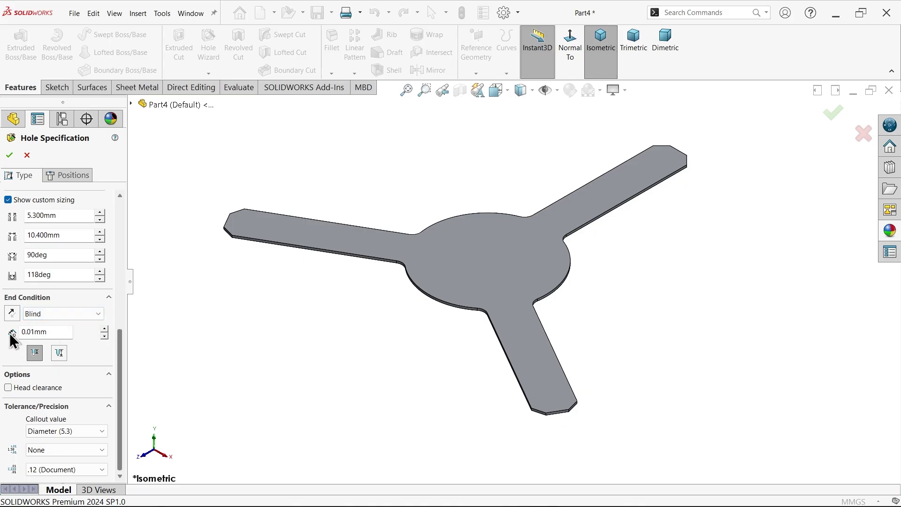
left_click(75, 176)
- Place the hole point near the top arm end with a centerline to the origin
left_click(506, 236)
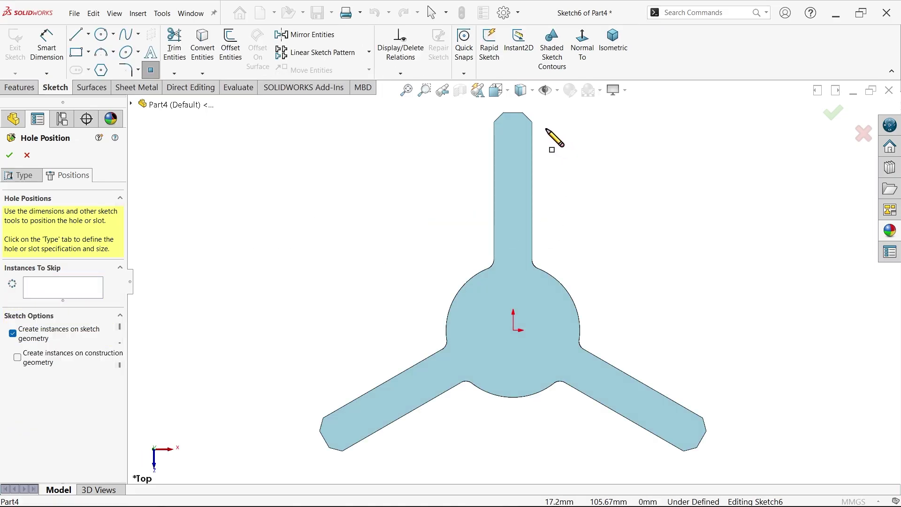
left_click(513, 134)
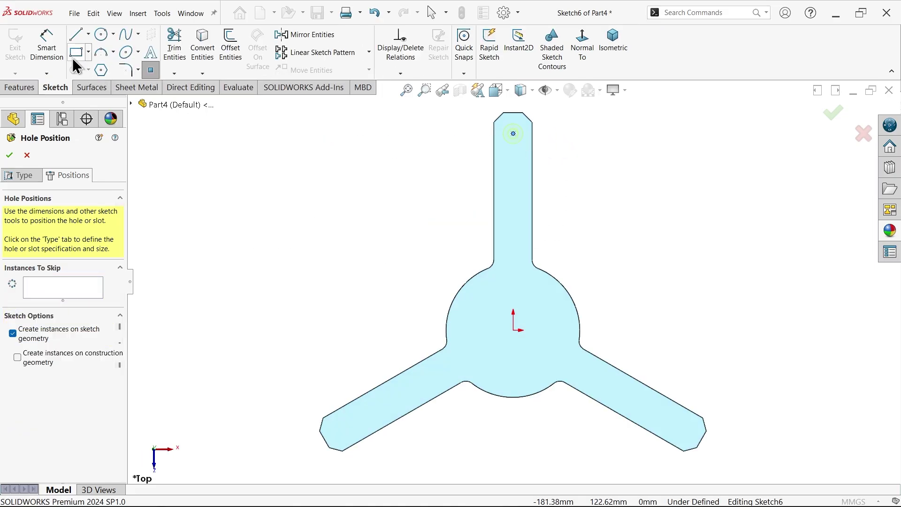
left_click(88, 35)
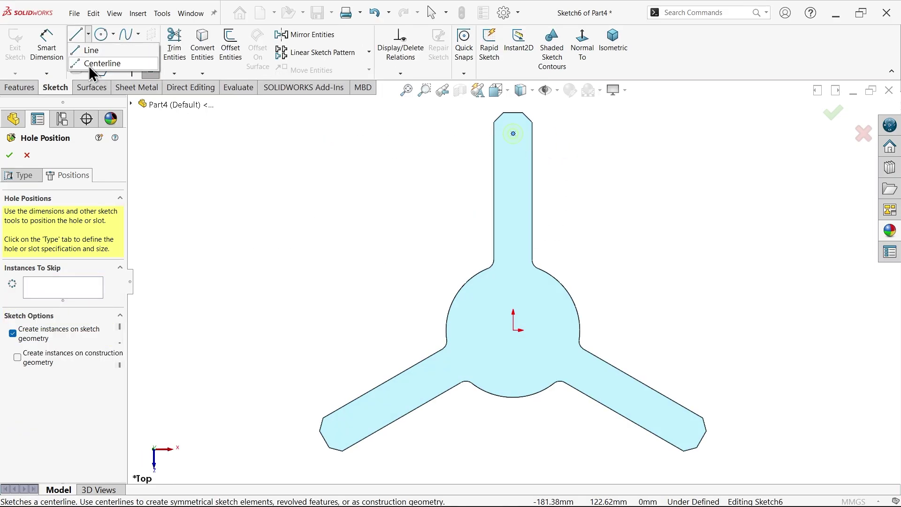
left_click(102, 63)
left_click(513, 135)
left_click(514, 328)
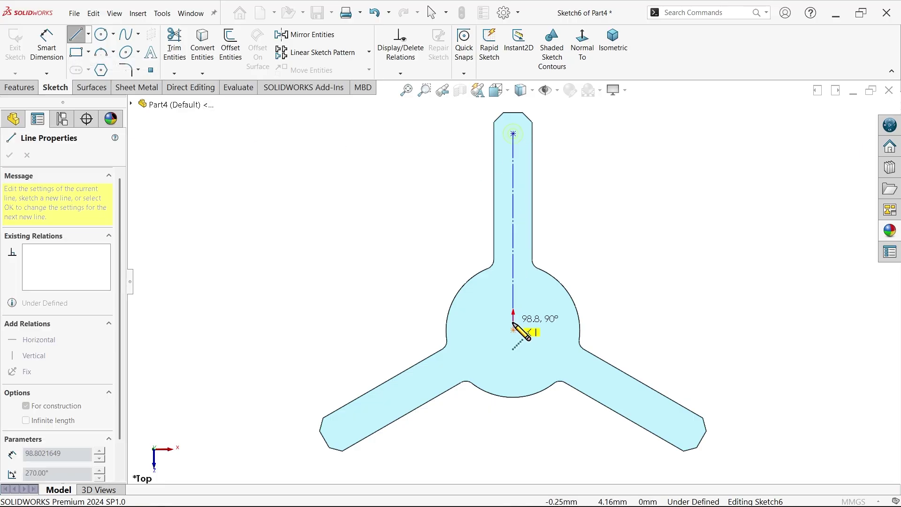
right_click(584, 216)
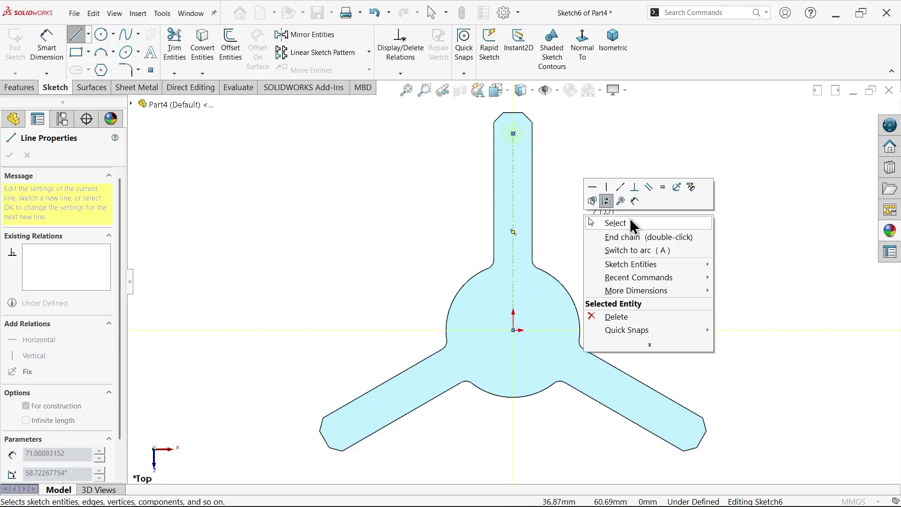
left_click(629, 223)
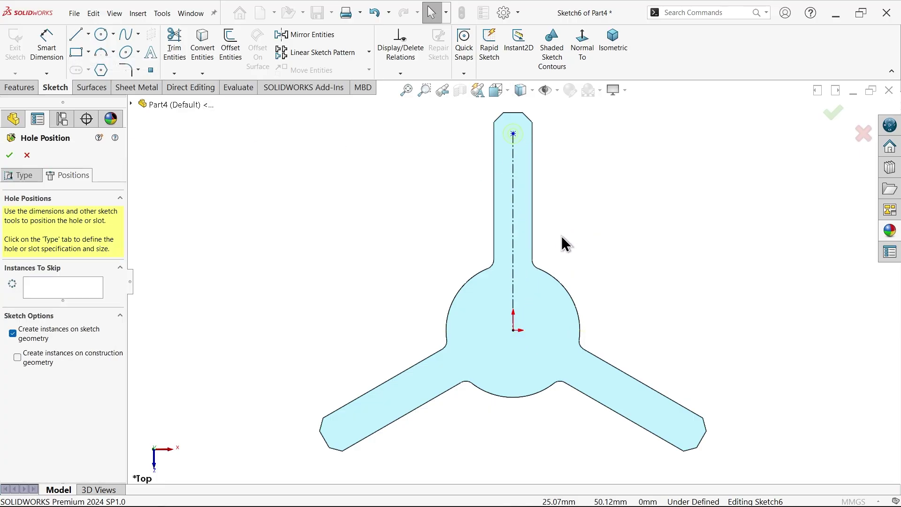
- Dimension the centerline to put the hole 104 mm from the centre and confirm
left_click(50, 49)
left_click(513, 207)
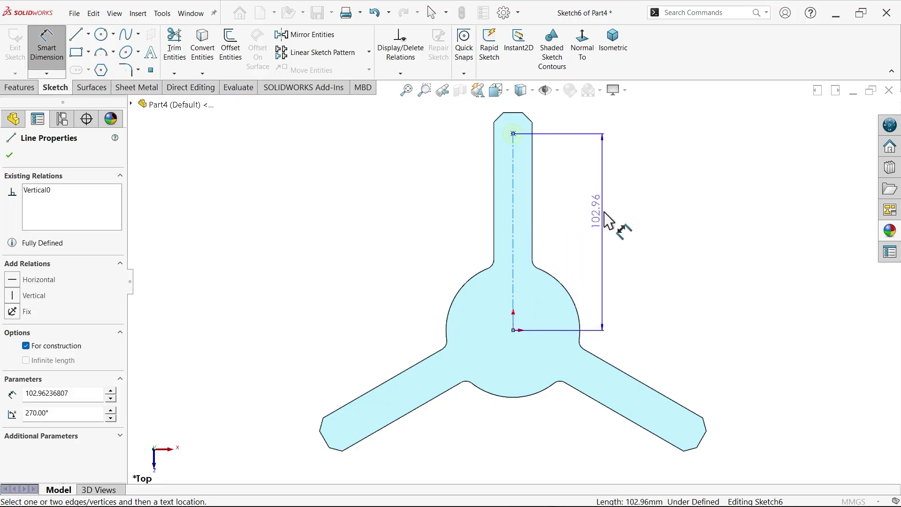
left_click(620, 207)
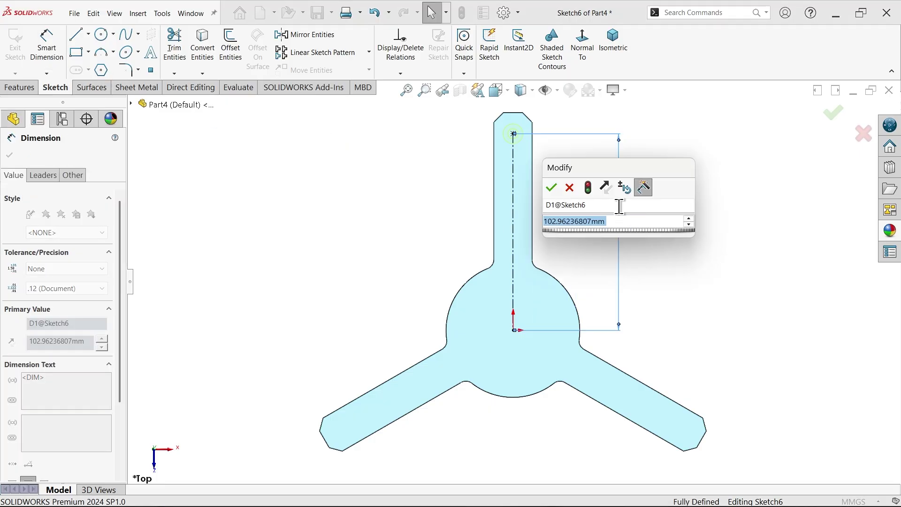
type("80")
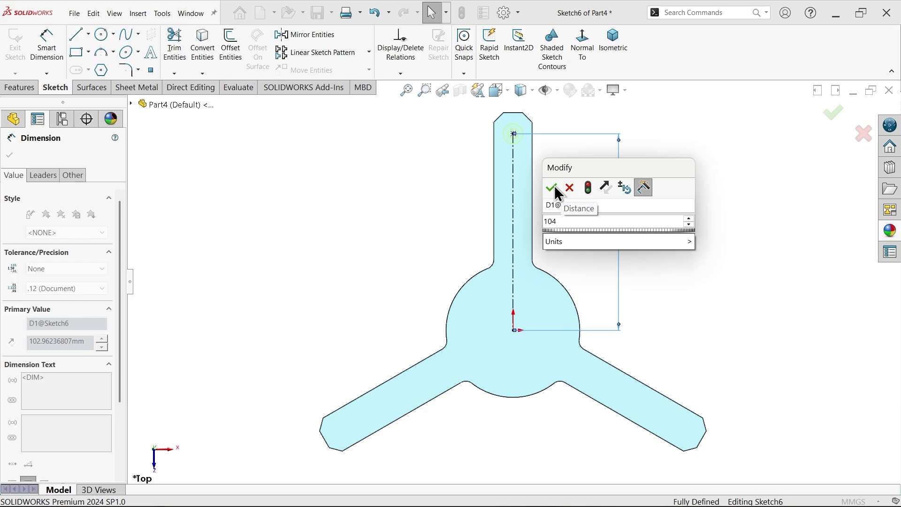
left_click(552, 188)
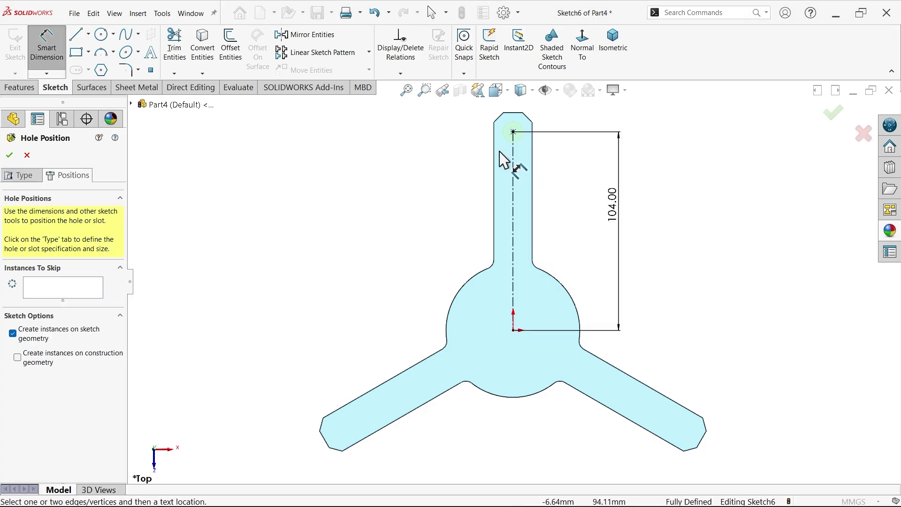
left_click(616, 50)
scroll(643, 251, "down", 5)
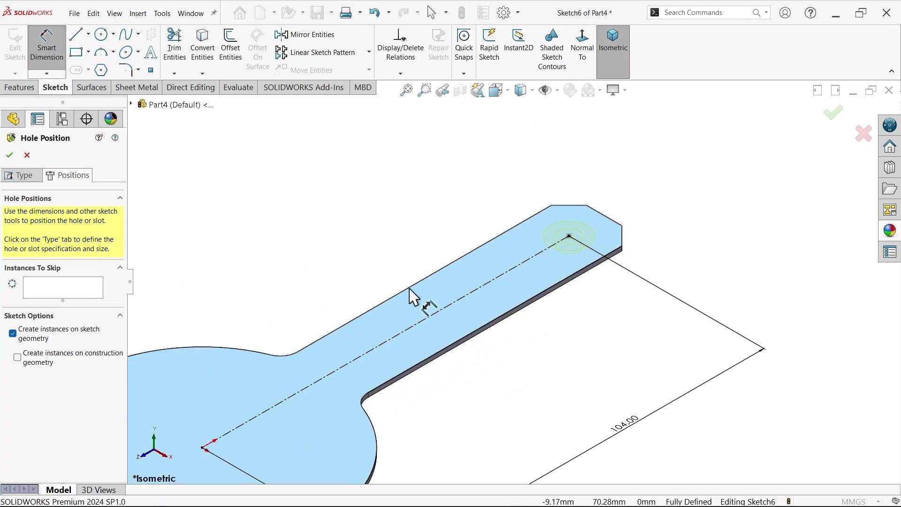
scroll(639, 243, "down", 5)
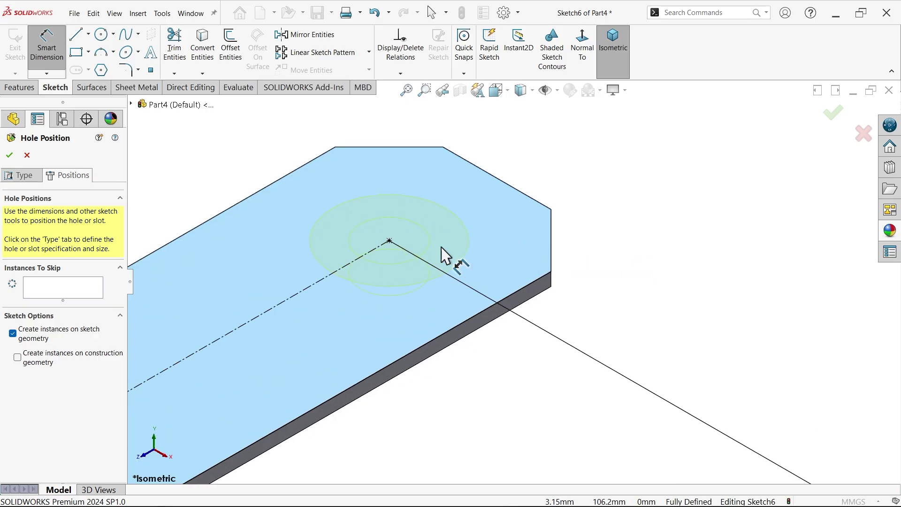
left_click(9, 155)
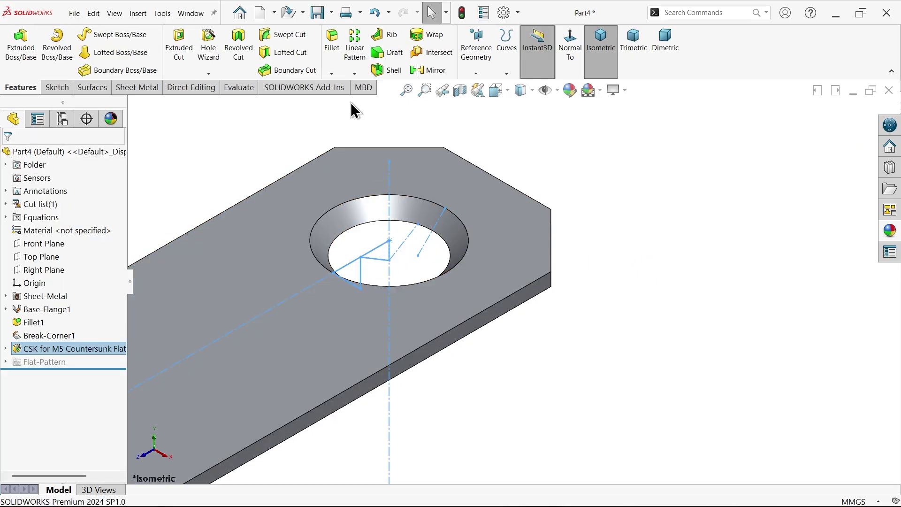
- Circular-pattern the countersunk hole about the hub edge, 3 instances over 360°
left_click(358, 75)
left_click(373, 98)
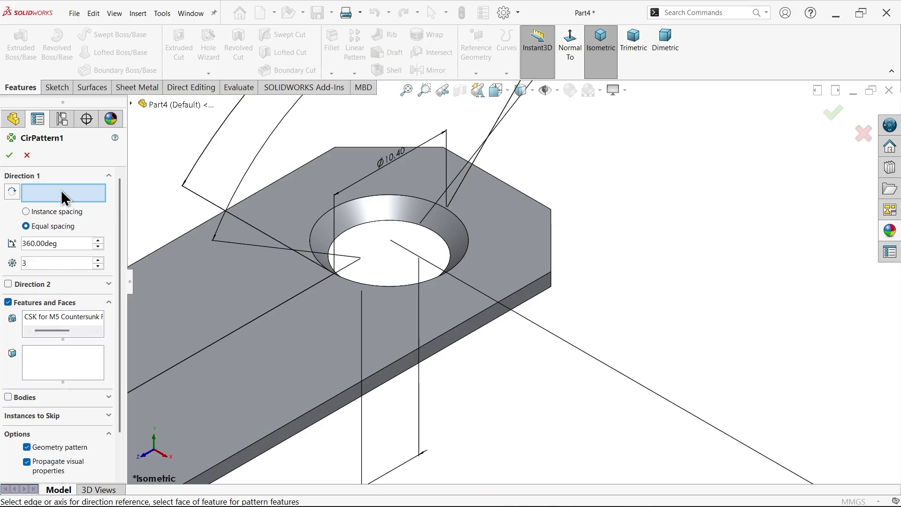
scroll(296, 253, "up", 3)
scroll(300, 258, "up", 5)
scroll(439, 368, "down", 4)
scroll(495, 291, "down", 3)
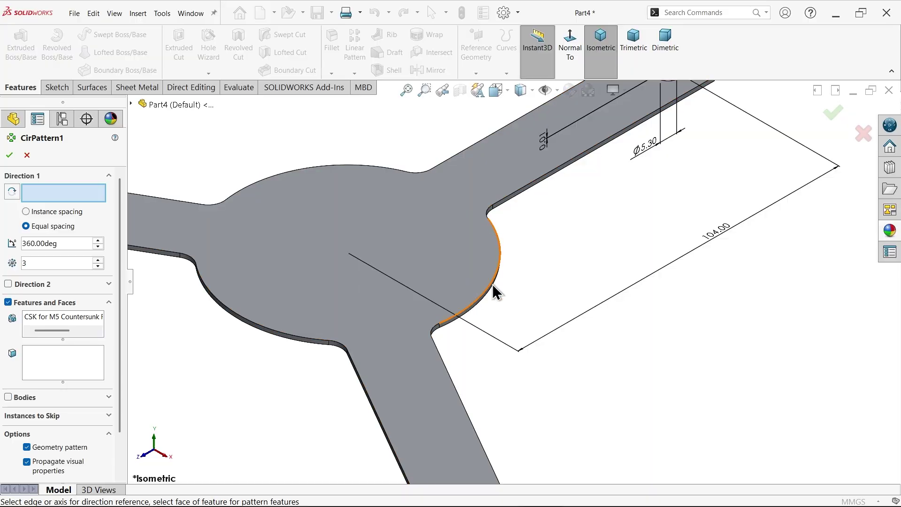
left_click(491, 289)
scroll(453, 301, "up", 3)
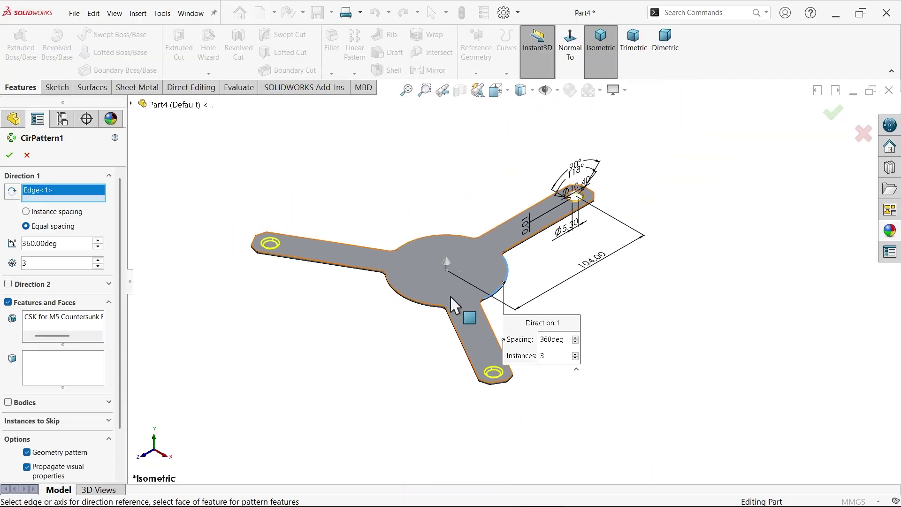
left_click_drag(70, 244, 3, 242)
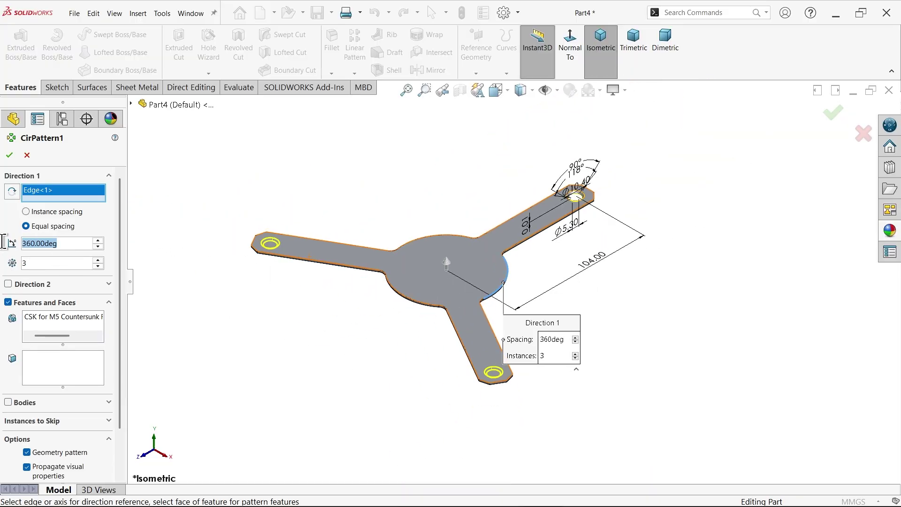
left_click(33, 264)
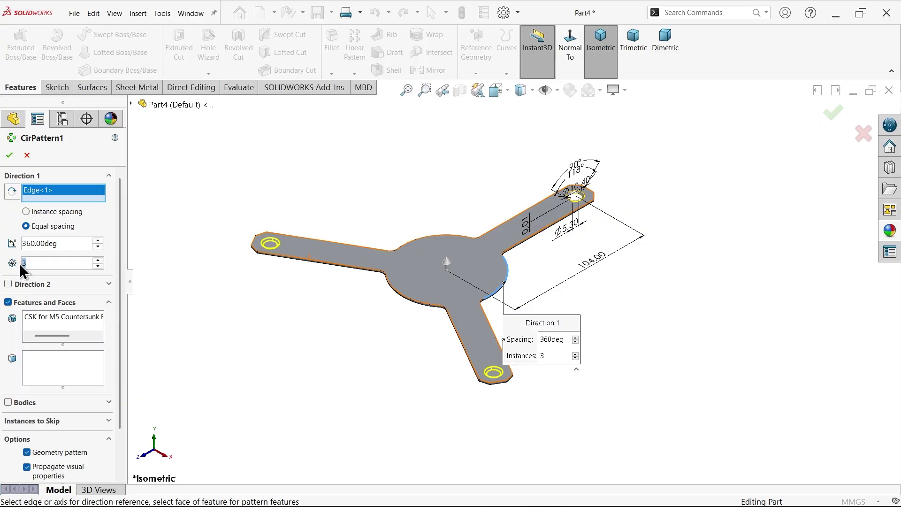
left_click(10, 155)
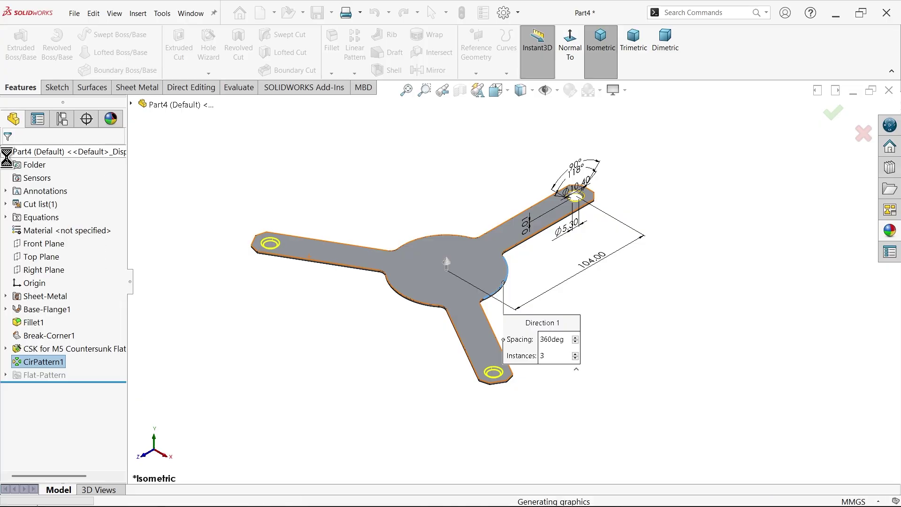
left_click(483, 294)
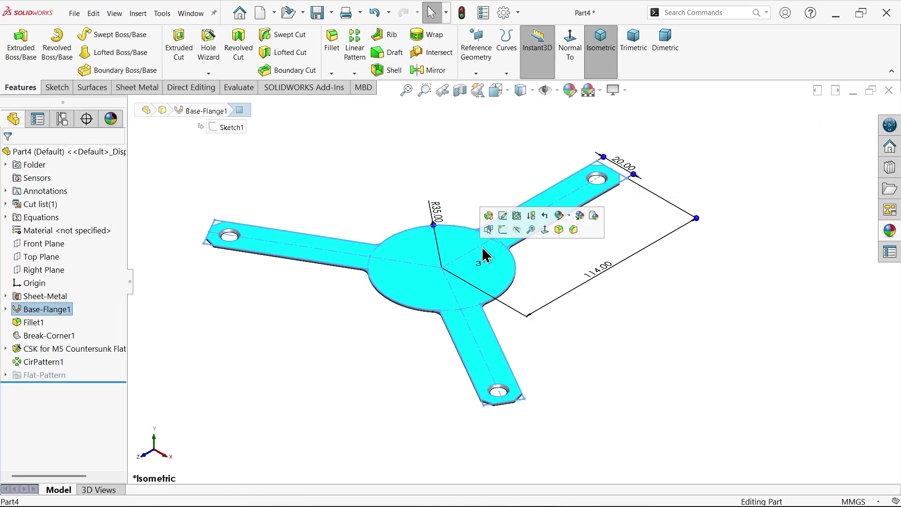
- Start a sketch on the bracket face and draw a line across the top arm
left_click(503, 230)
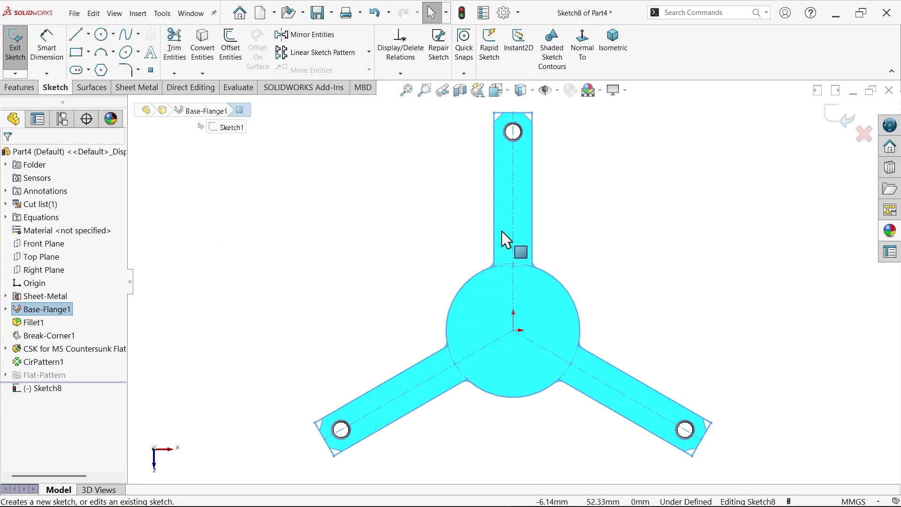
left_click(76, 35)
scroll(517, 232, "down", 3)
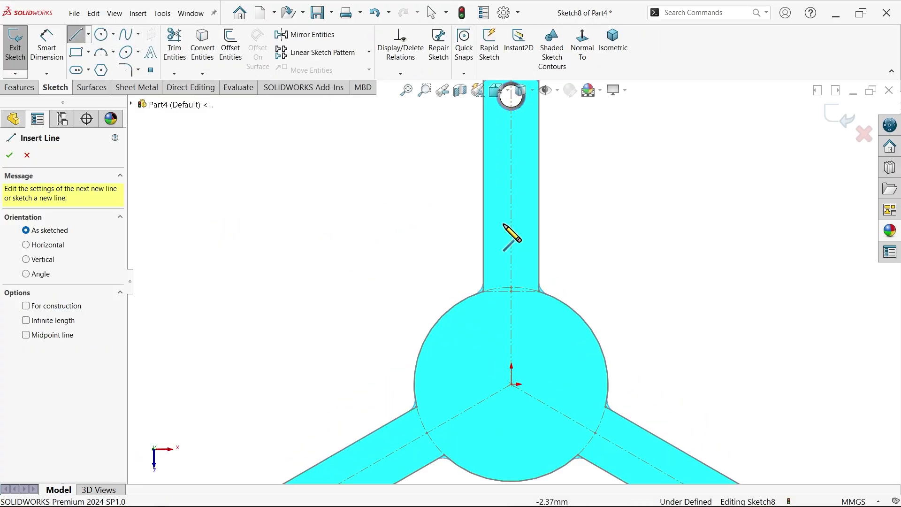
left_click(484, 216)
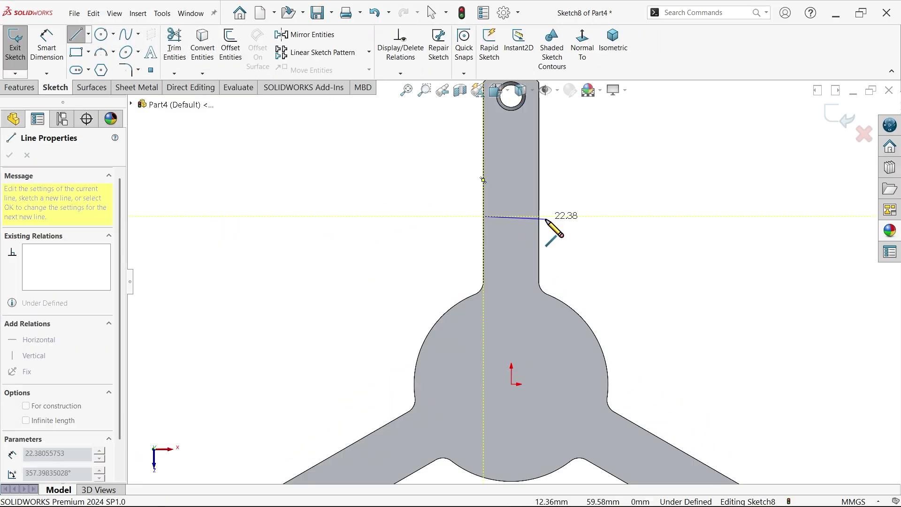
right_click(578, 209)
left_click(594, 211)
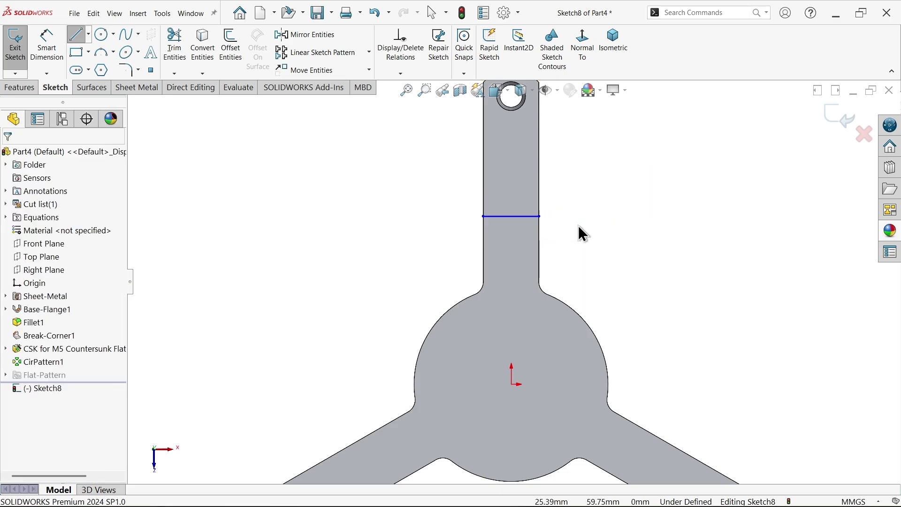
scroll(538, 389, "down", 2)
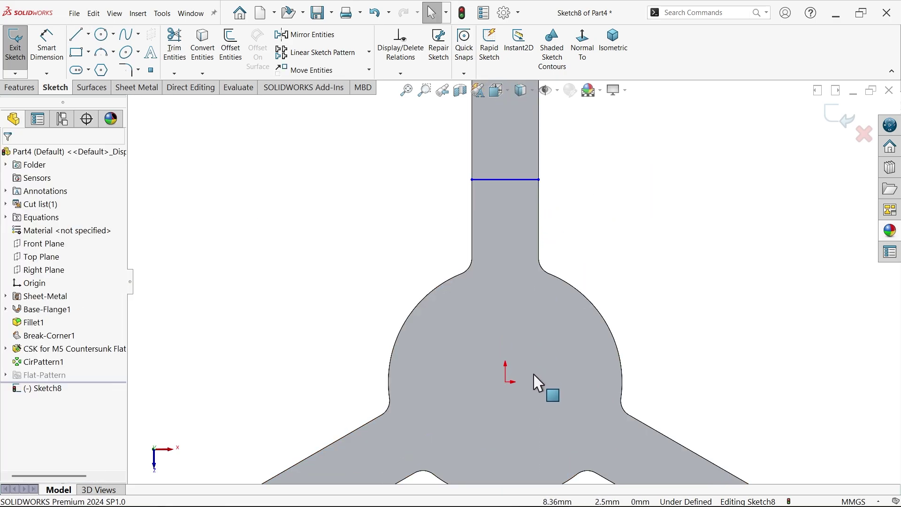
- Add a centerline from the line's midpoint to the origin, dimensioned 50 mm
left_click(88, 34)
left_click(89, 63)
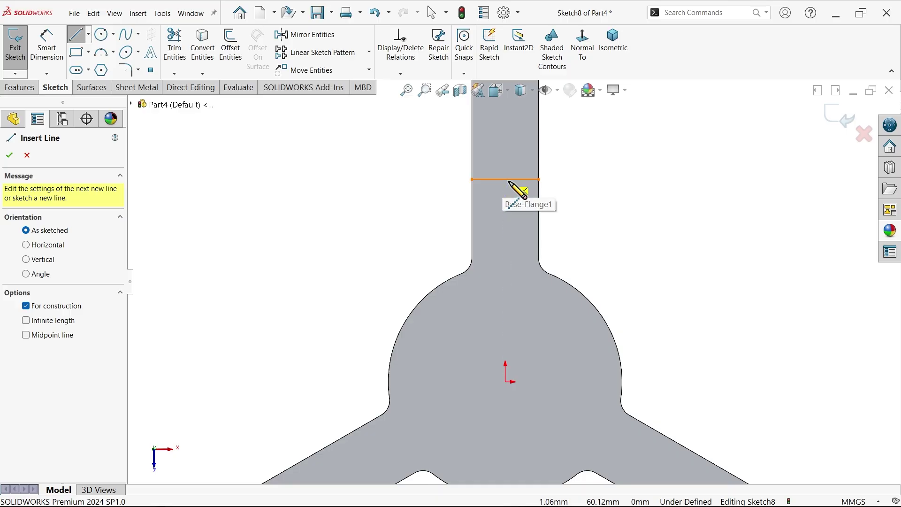
left_click(505, 179)
left_click(506, 382)
key("Escape")
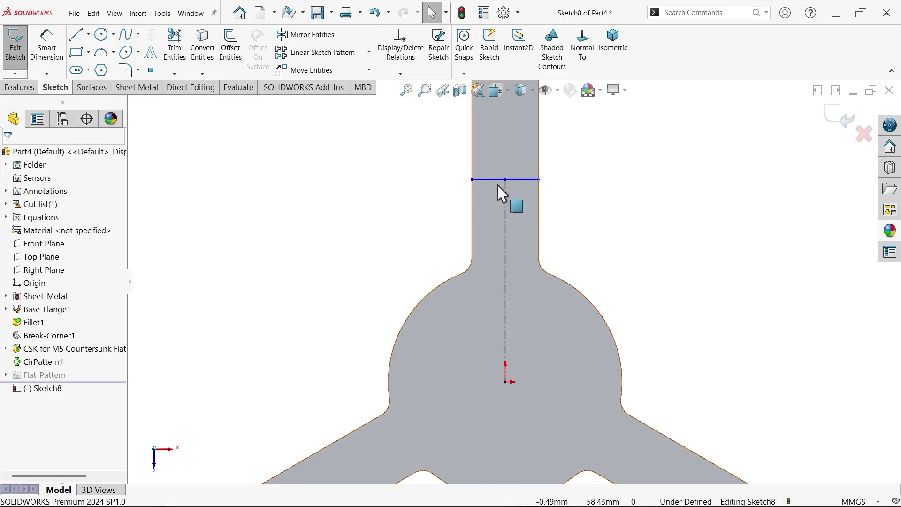
left_click(49, 47)
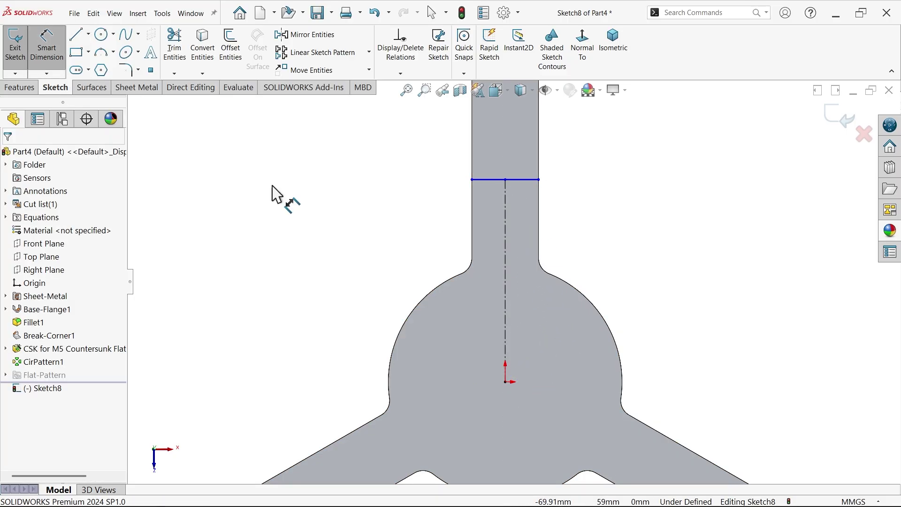
left_click(505, 277)
left_click(652, 260)
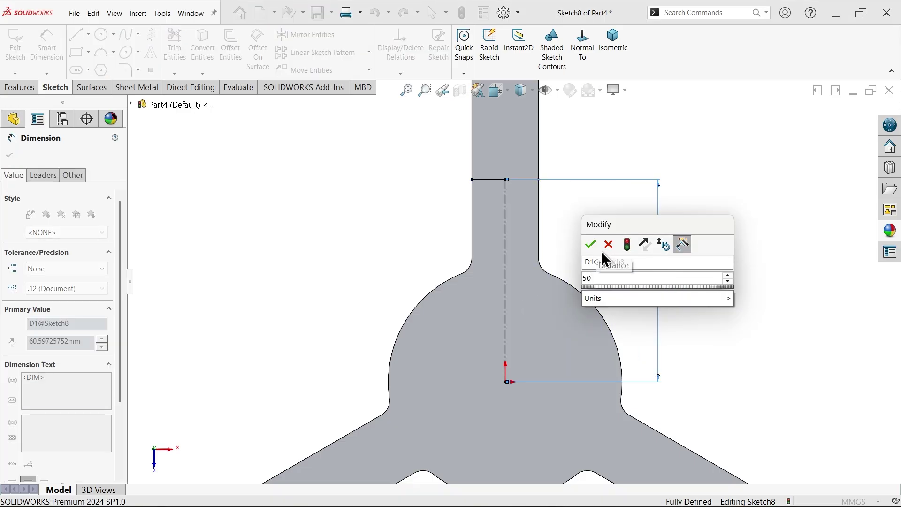
left_click(589, 240)
left_click(369, 52)
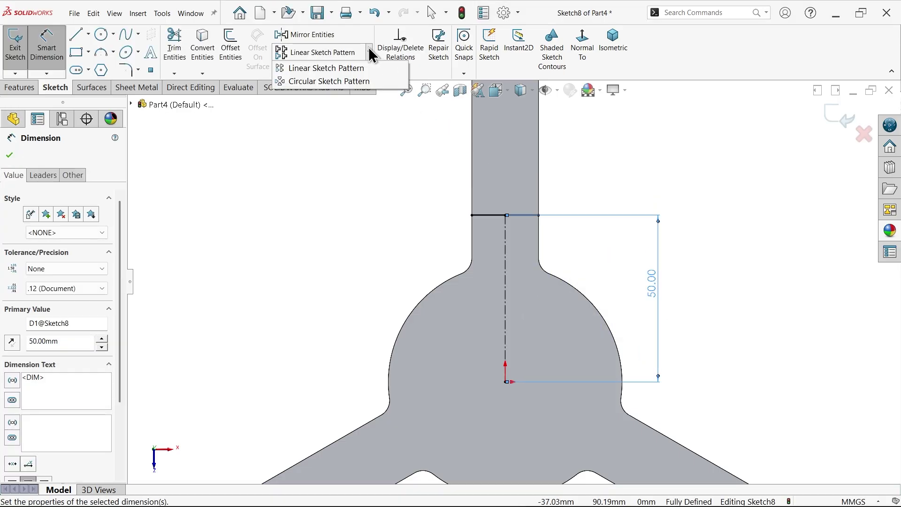
- Circular-pattern the cross line and centerline about the origin with 3 instances
left_click(366, 82)
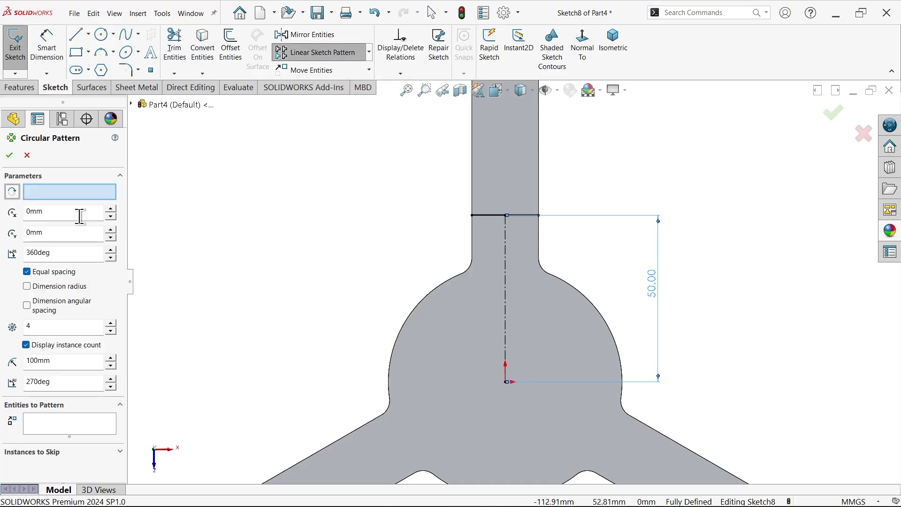
scroll(408, 286, "up", 5)
scroll(535, 334, "down", 4)
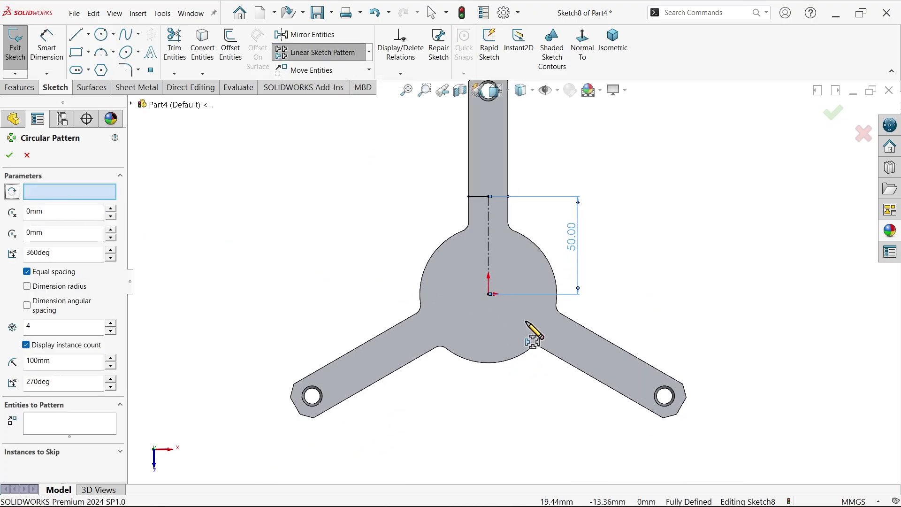
left_click(43, 425)
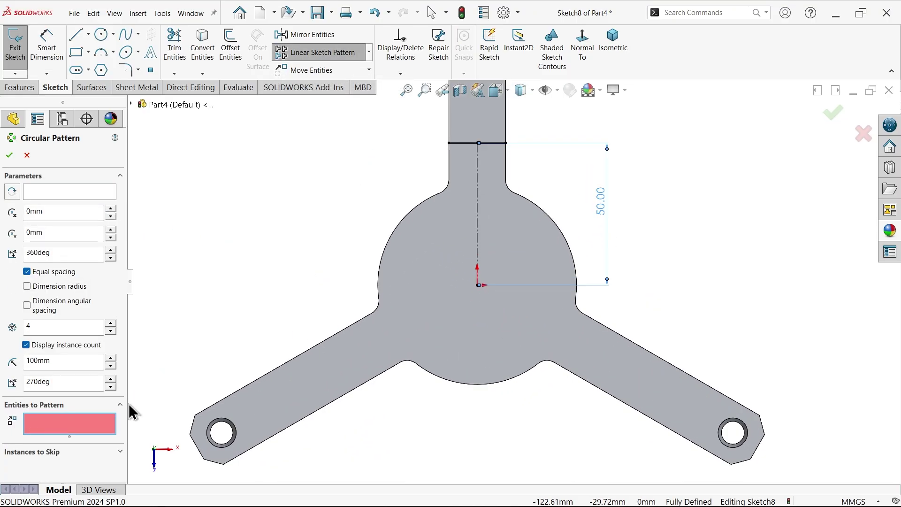
left_click(479, 164)
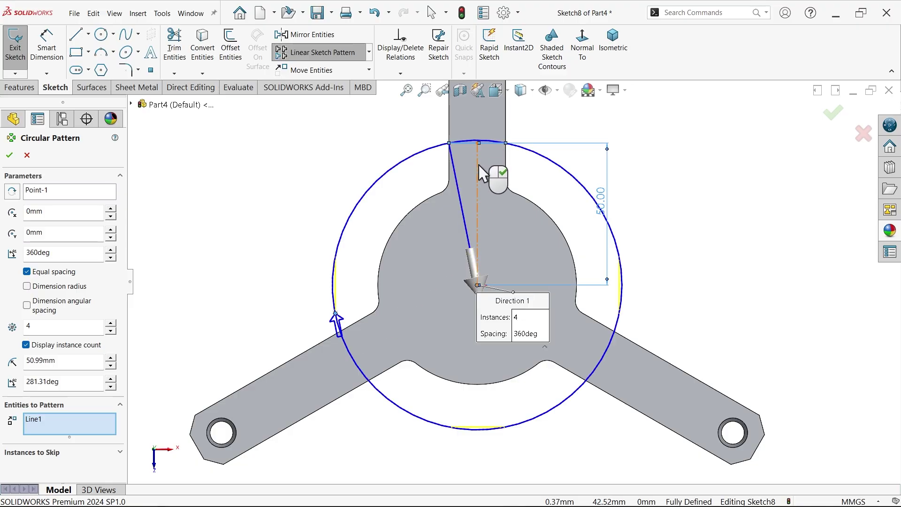
left_click(479, 167)
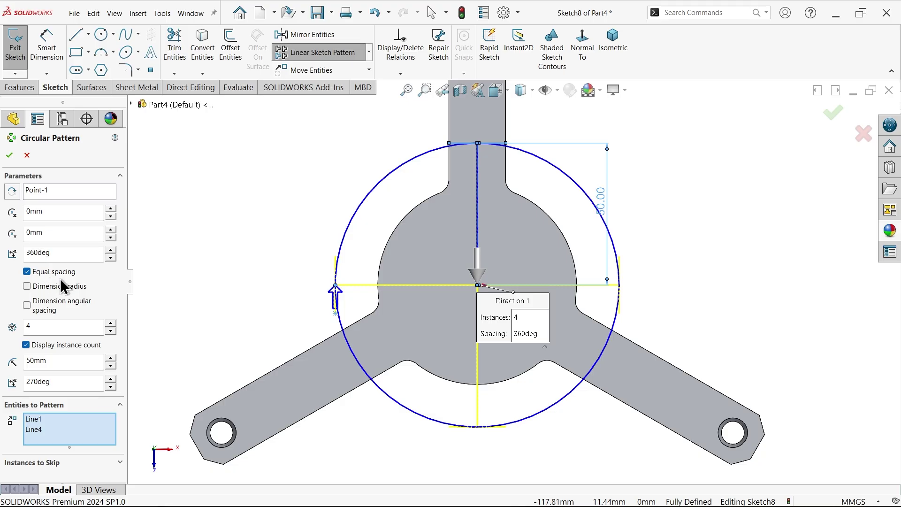
left_click_drag(37, 328, 17, 327)
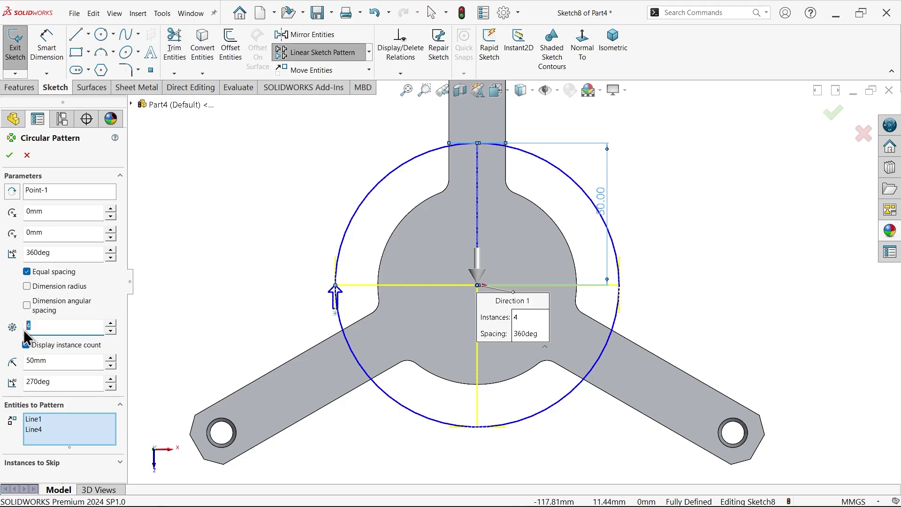
type("3")
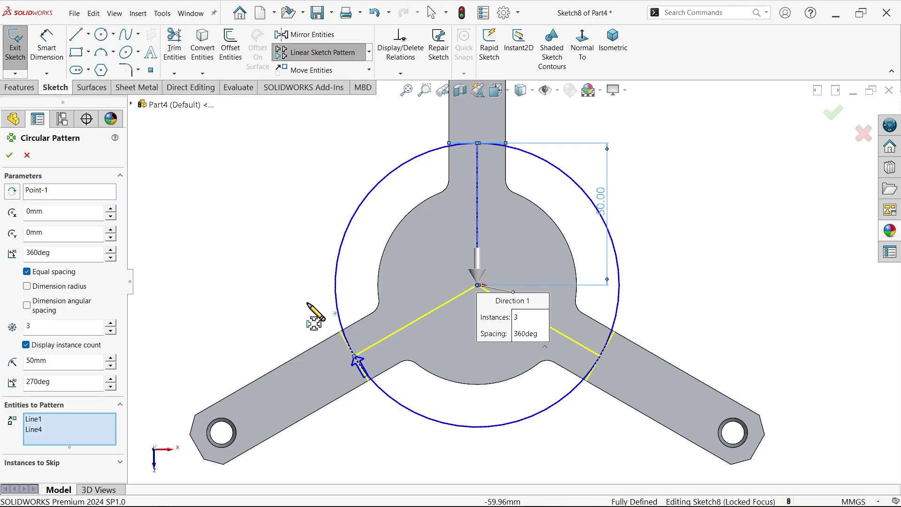
left_click(9, 155)
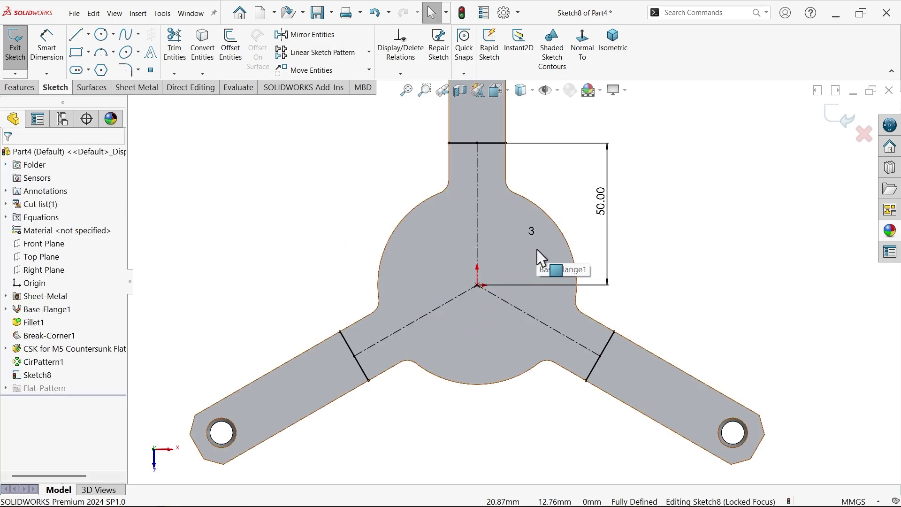
- Bend the three arms 45° downward along the sketched lines, keeping the central face fixed
left_click(141, 92)
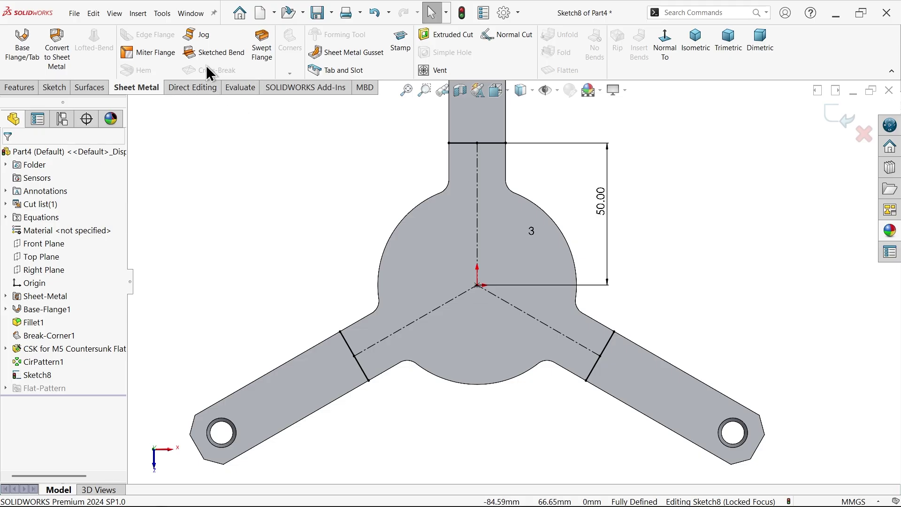
left_click(695, 52)
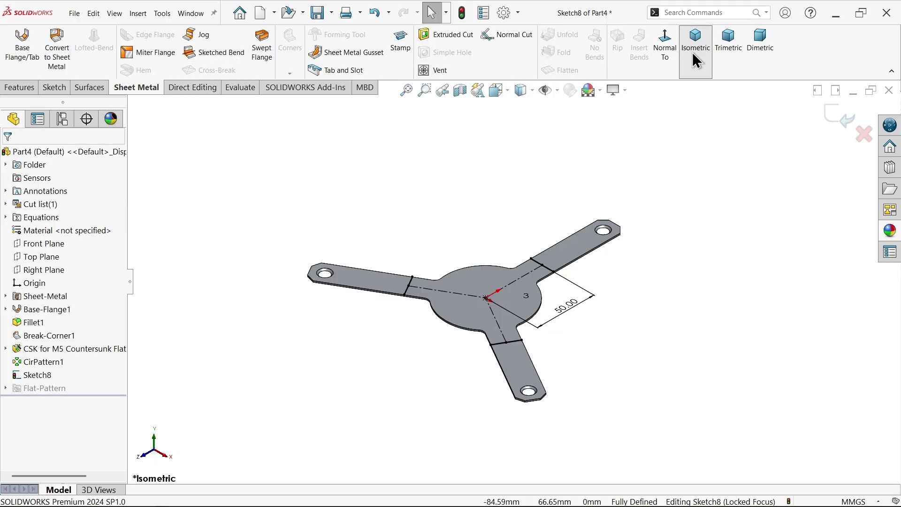
scroll(511, 315, "down", 5)
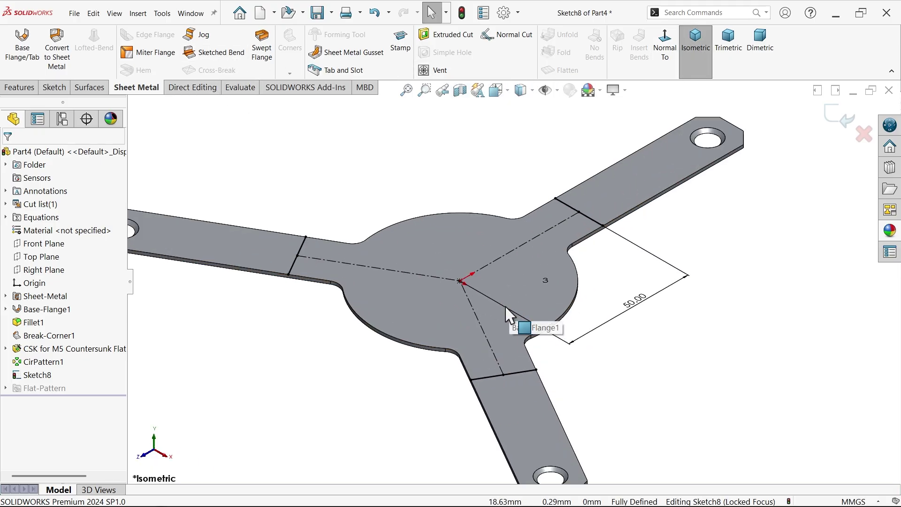
left_click(216, 53)
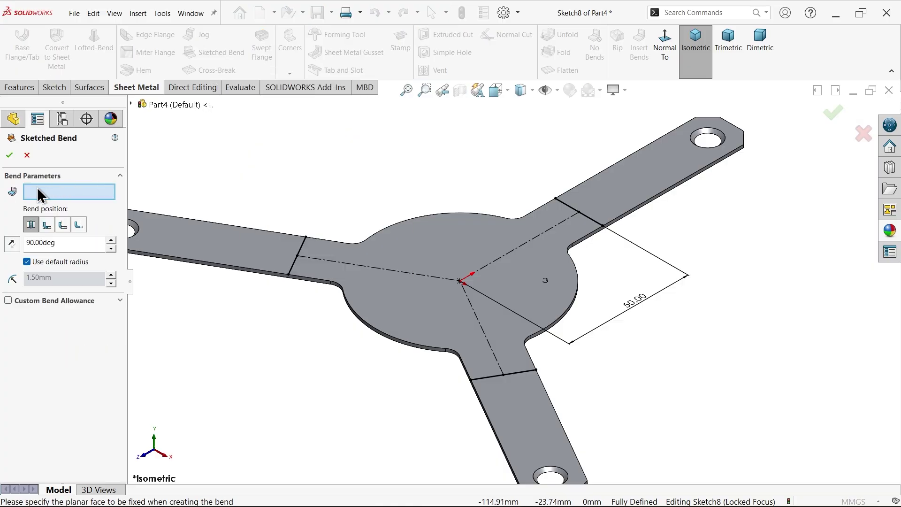
left_click(461, 264)
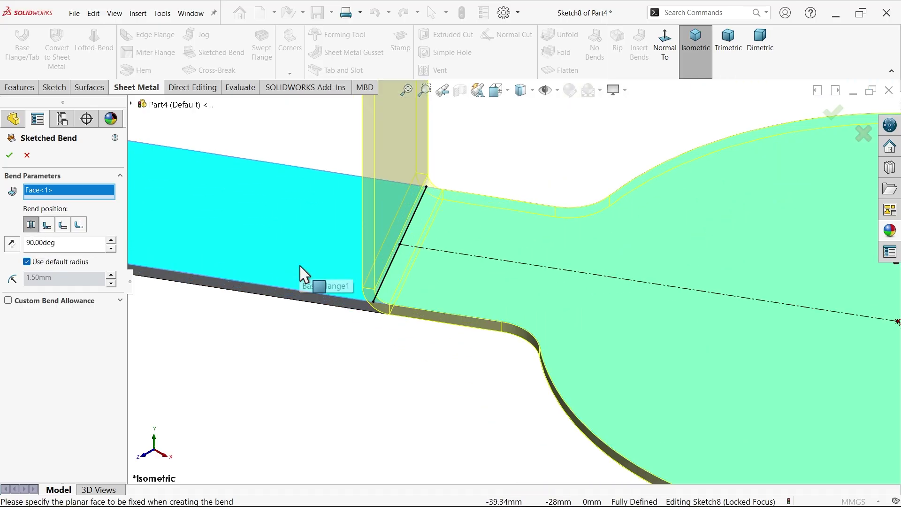
scroll(301, 275, "down", 5)
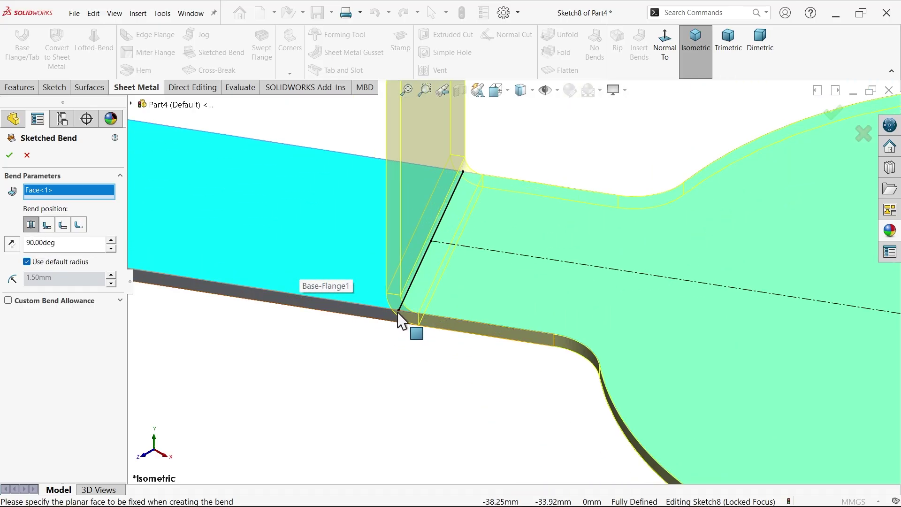
left_click_drag(61, 243, 17, 236)
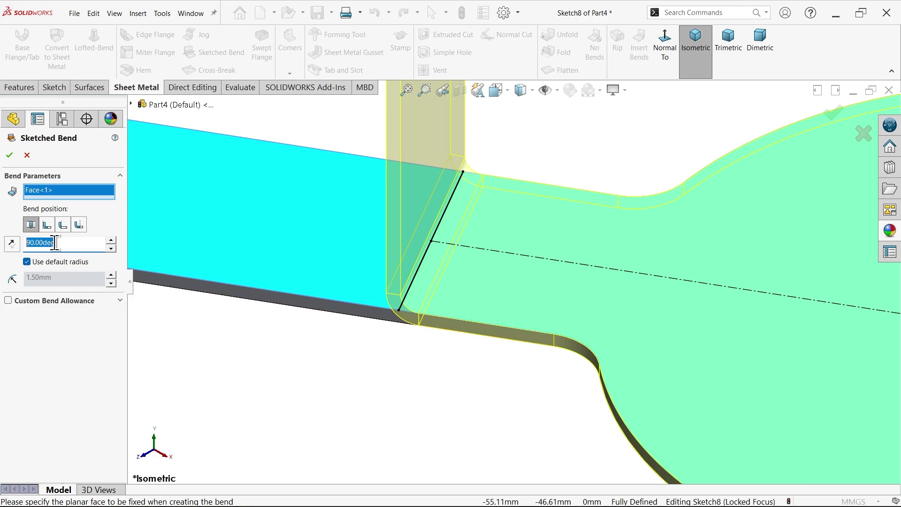
key("Return")
scroll(187, 362, "up", 6)
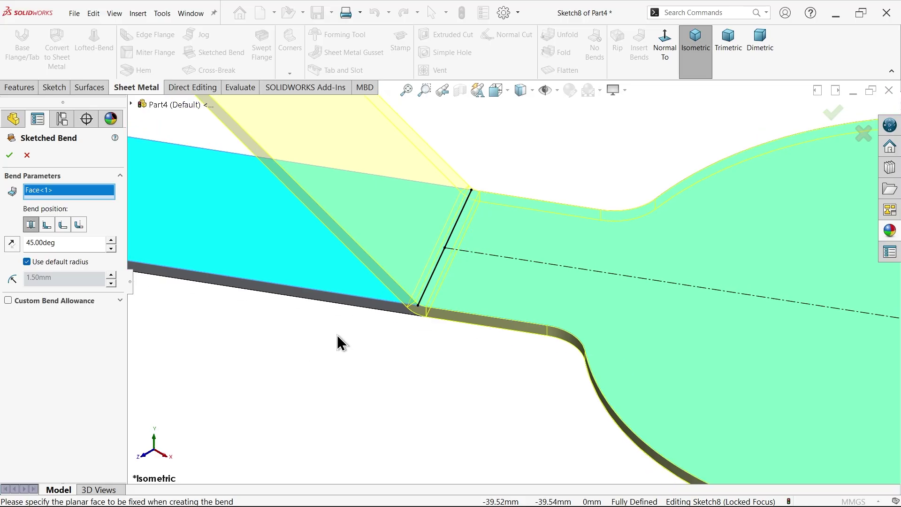
scroll(648, 270, "down", 3)
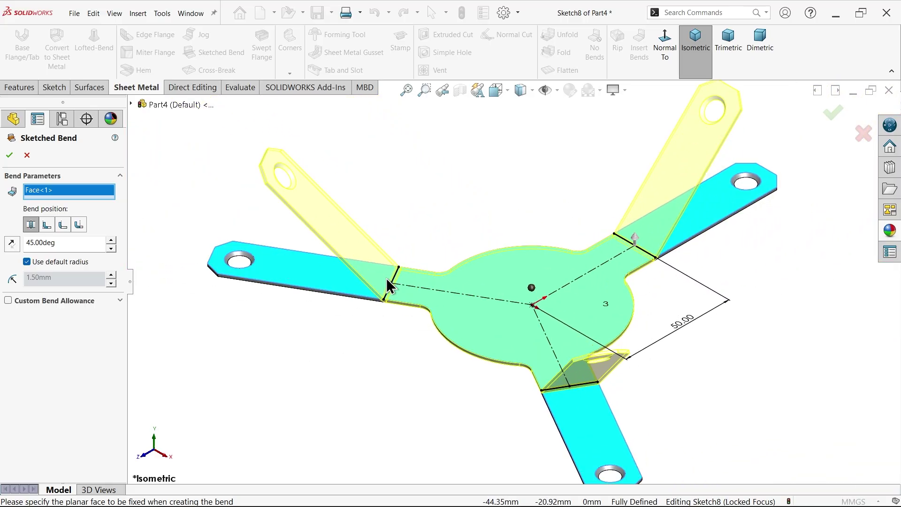
left_click(10, 244)
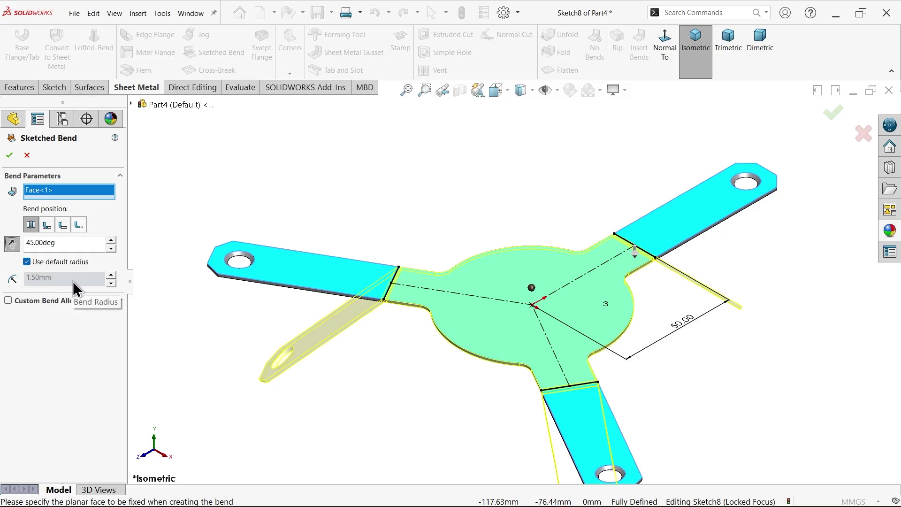
left_click(10, 157)
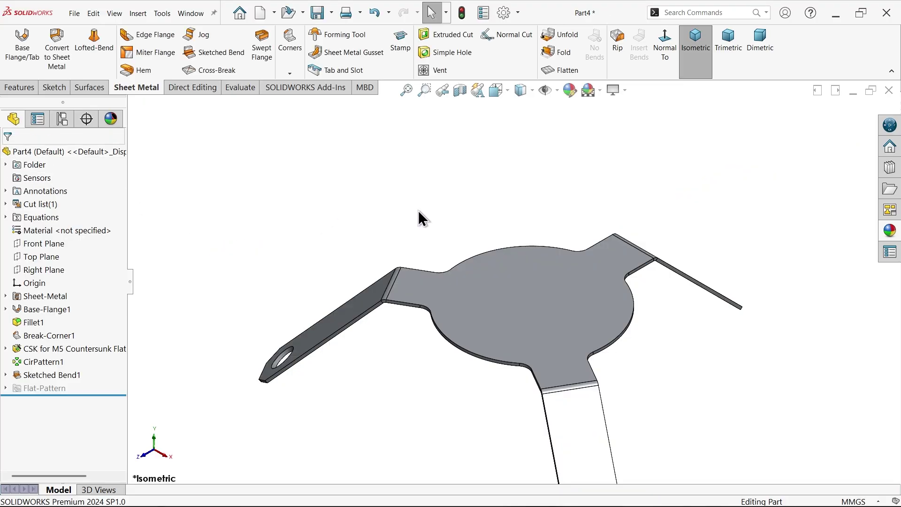
- Unfold all three bends with the central face fixed, then select the left arm face
key("f")
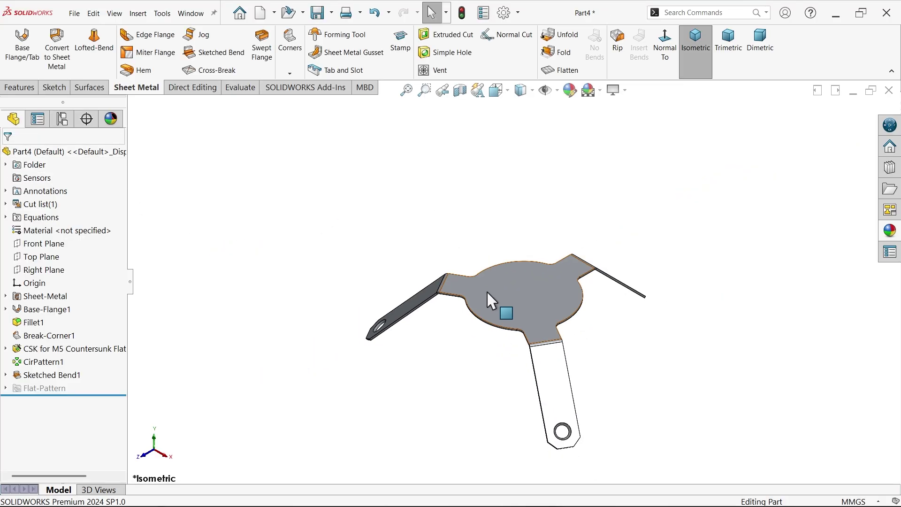
scroll(509, 338, "down", 3)
scroll(558, 352, "up", 3)
scroll(561, 357, "down", 2)
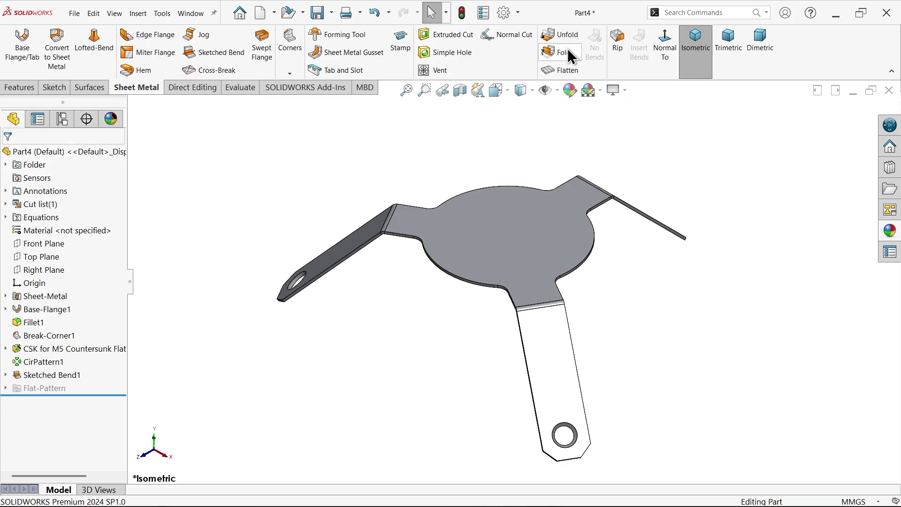
left_click(565, 35)
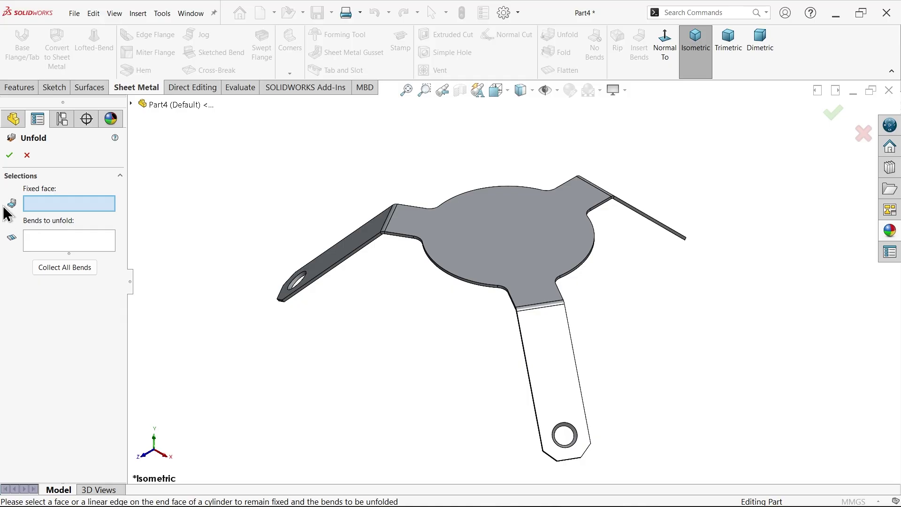
left_click(486, 225)
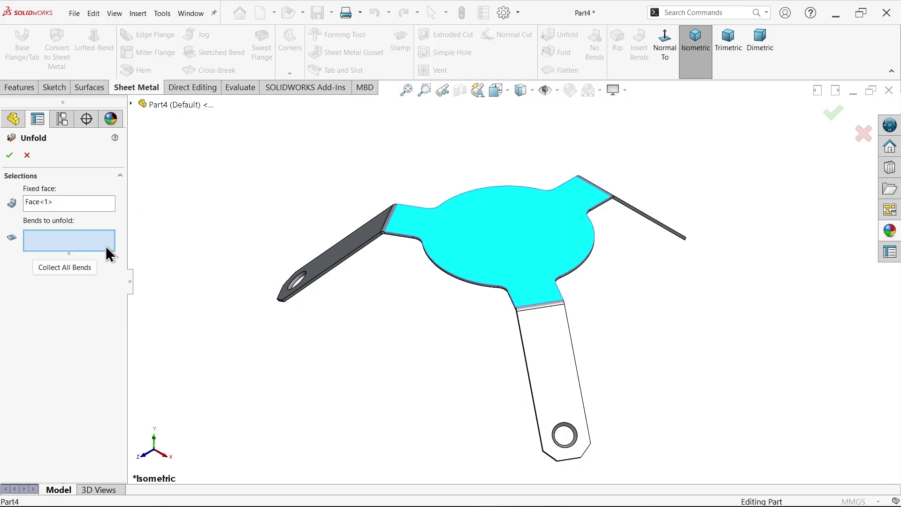
left_click(61, 268)
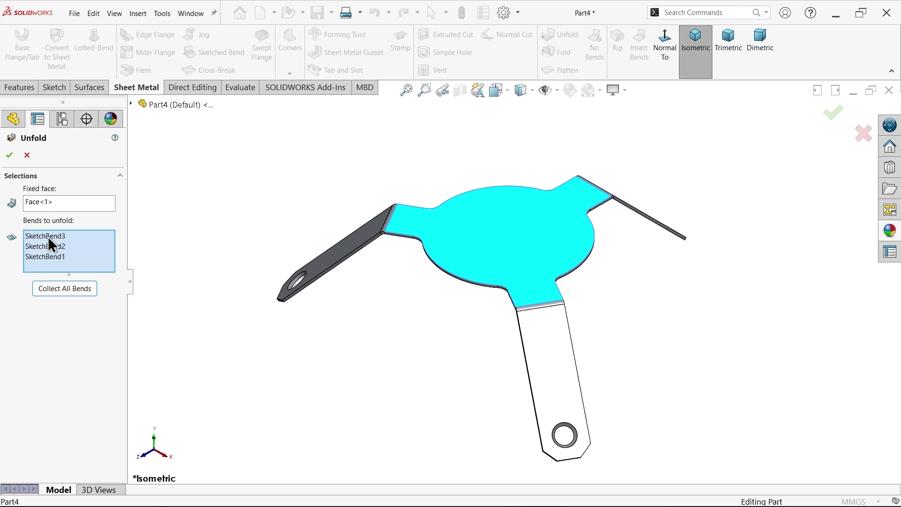
left_click(9, 155)
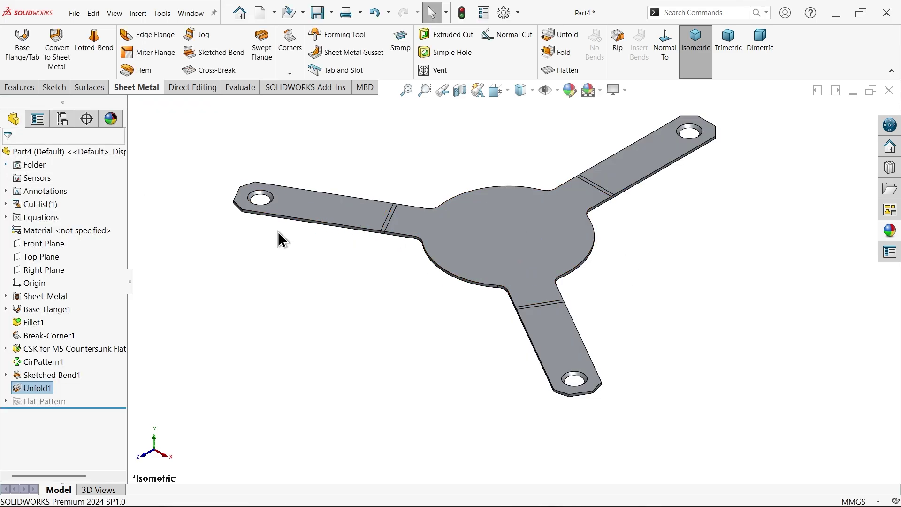
left_click(362, 217)
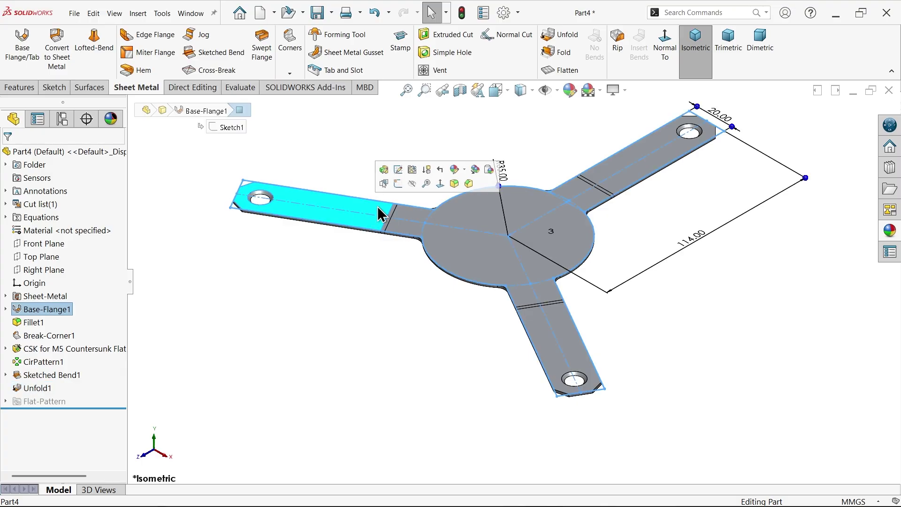
- Sketch a straight cross line across the arm face, edge to edge
left_click(399, 184)
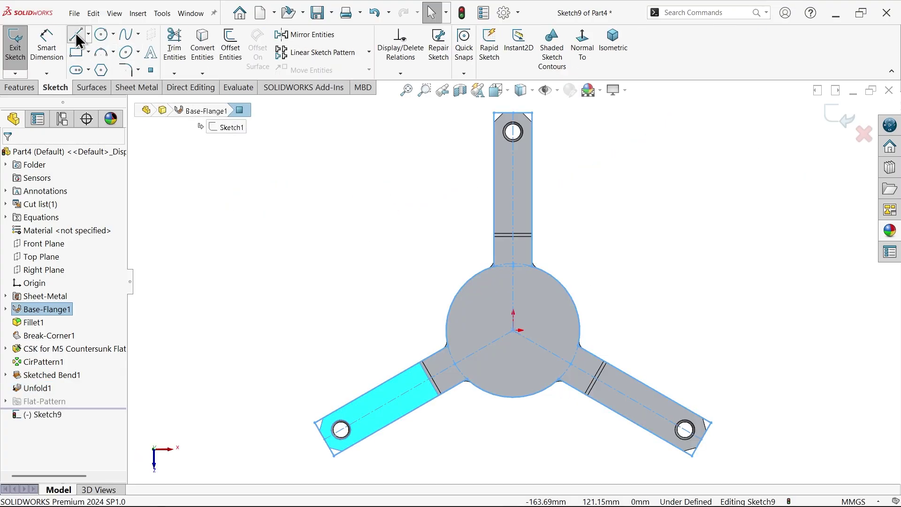
left_click(78, 35)
scroll(516, 179, "down", 3)
left_click(417, 170)
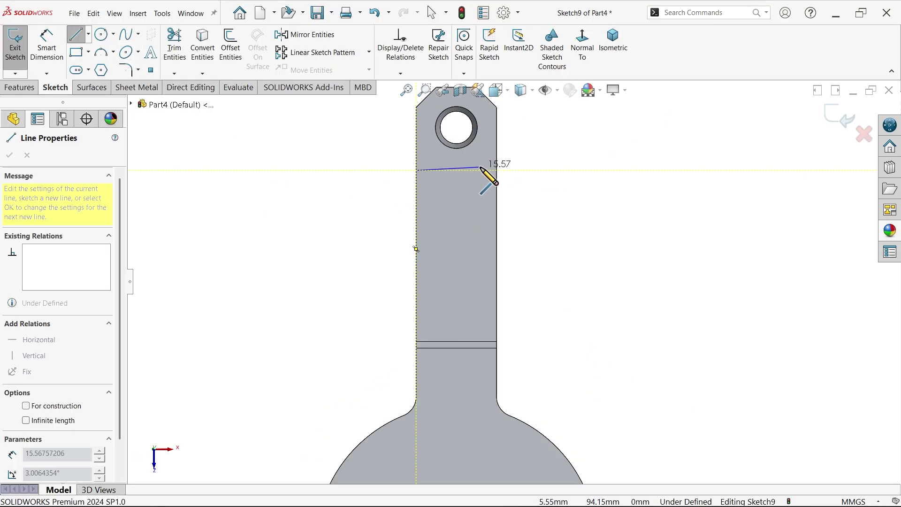
left_click(498, 170)
key("Escape")
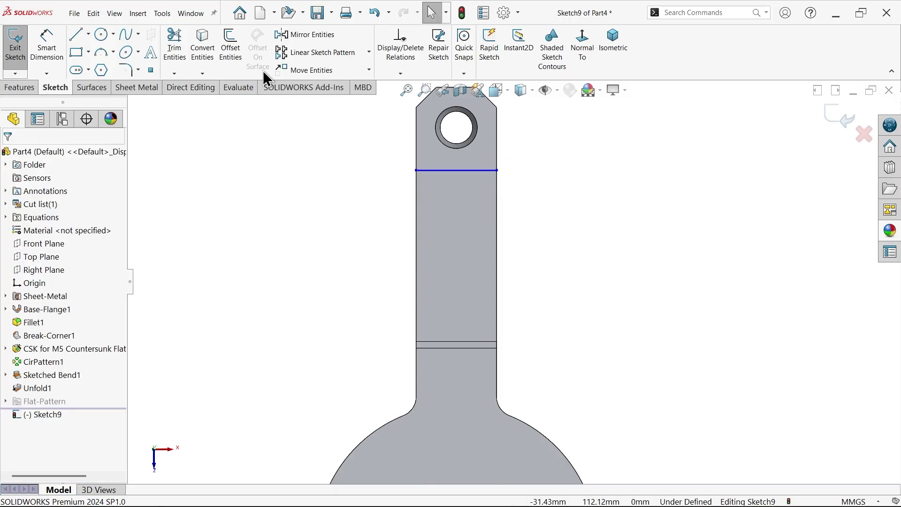
- Draw a centerline from the cross line's midpoint to the part origin
left_click(88, 34)
left_click(100, 63)
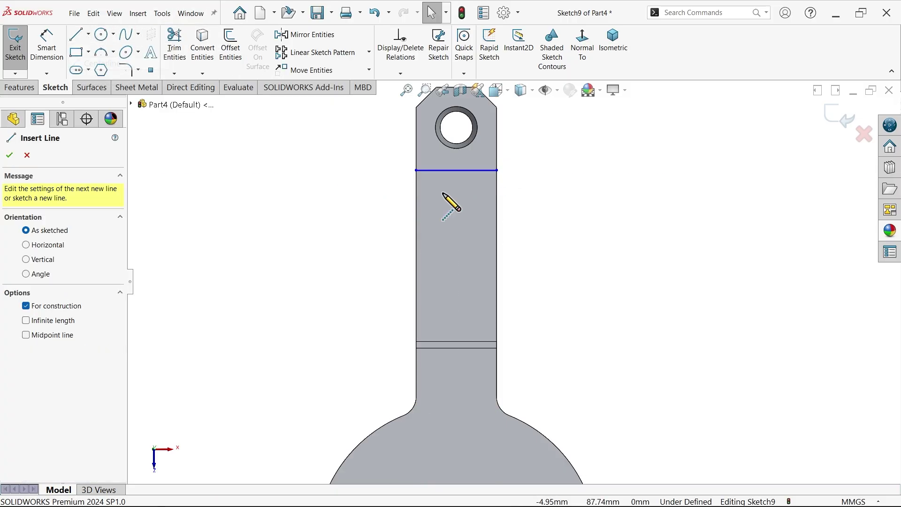
left_click(456, 170)
scroll(477, 221, "up", 5)
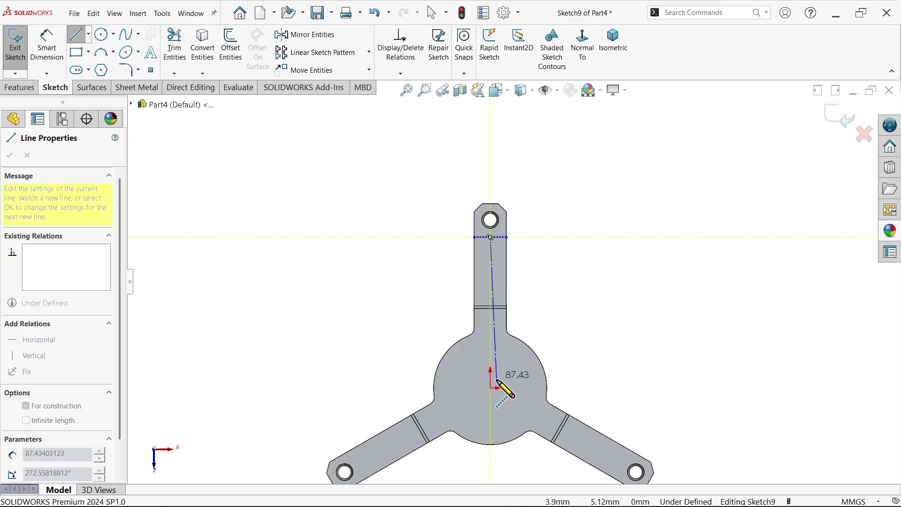
scroll(488, 369, "down", 5)
left_click(489, 369)
right_click(598, 262)
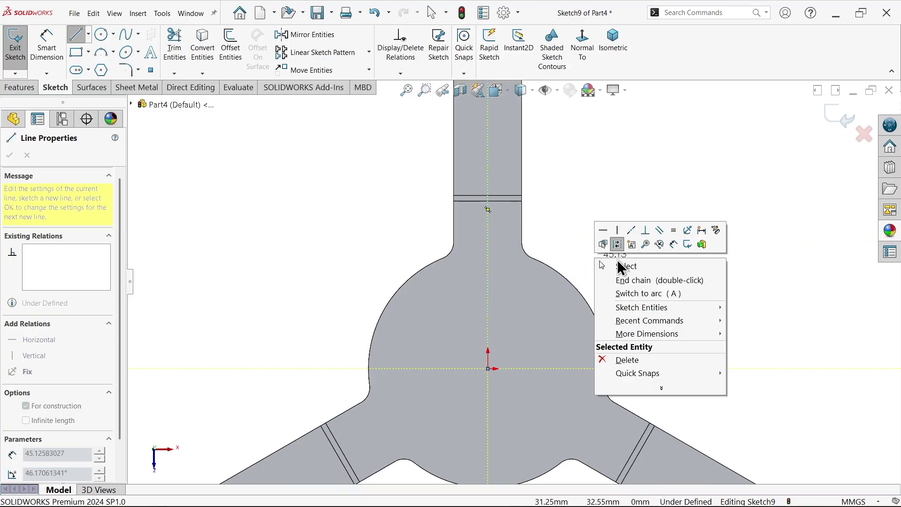
left_click(625, 267)
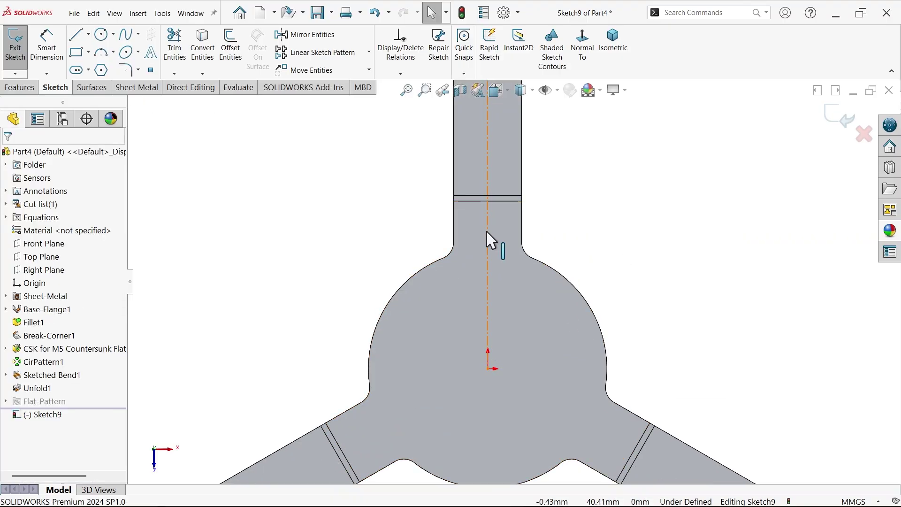
scroll(488, 241, "up", 3)
- Dimension the centerline length to 93 mm
left_click(61, 56)
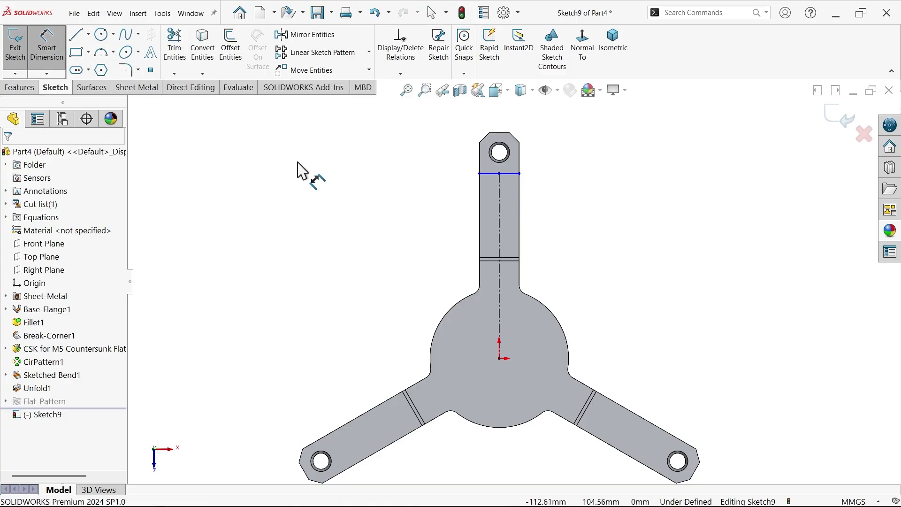
left_click(500, 289)
left_click(619, 277)
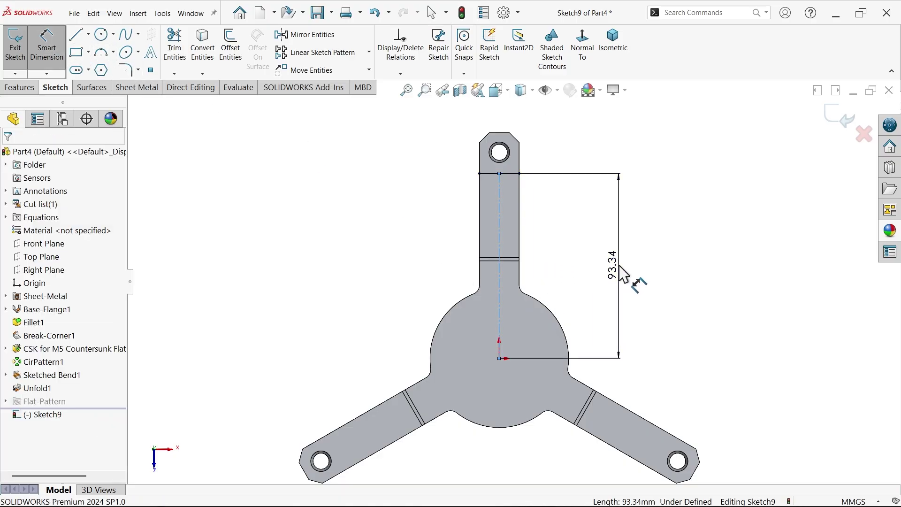
type("93")
left_click(552, 247)
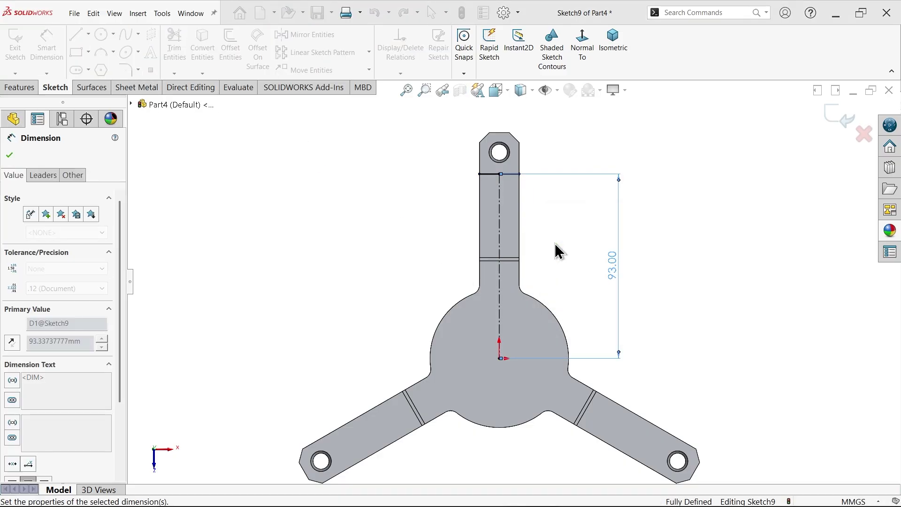
- Circularly pattern the cross line and centerline 3 times around the centre
left_click(369, 53)
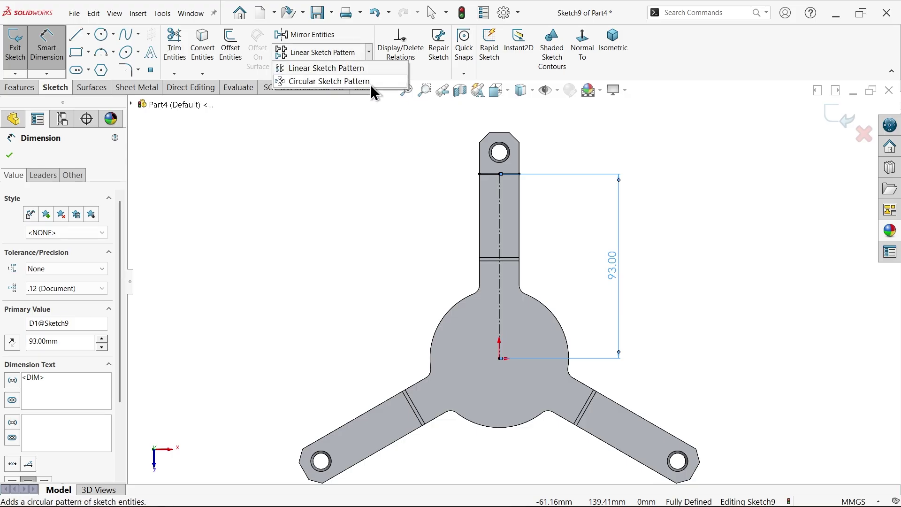
left_click(370, 83)
left_click(57, 429)
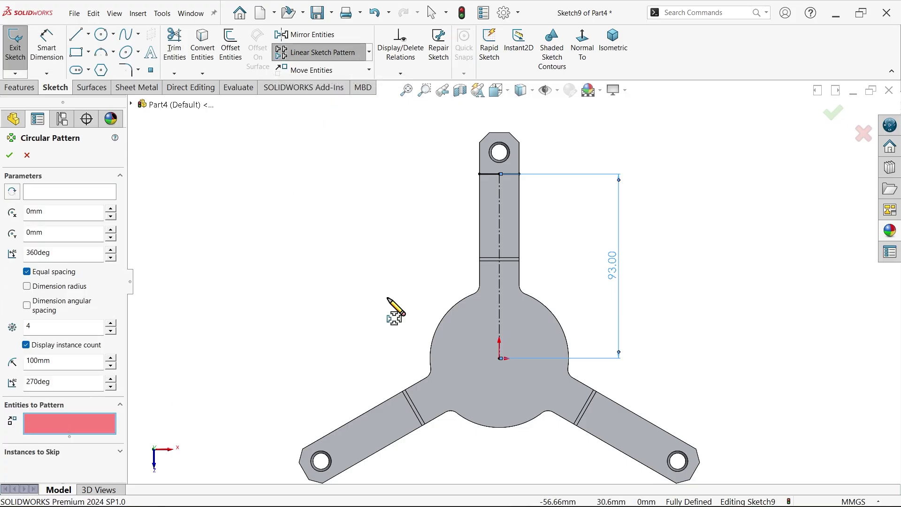
left_click(493, 174)
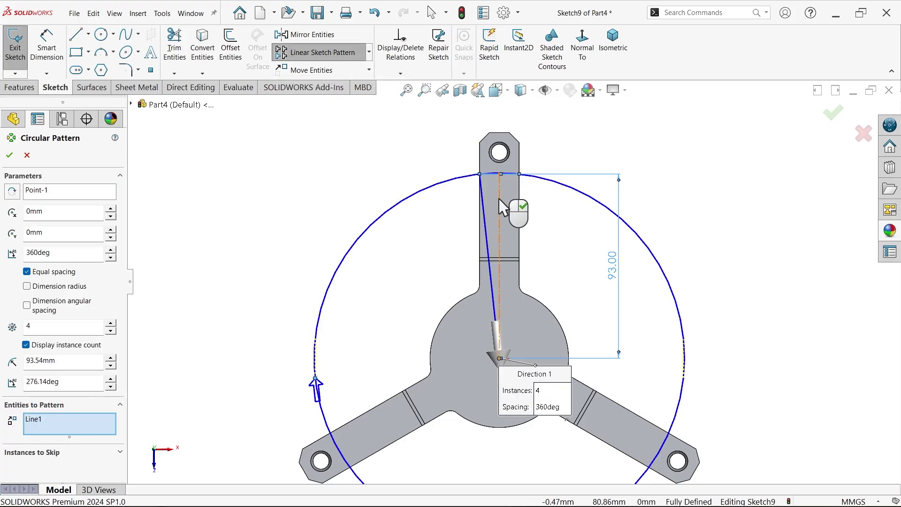
left_click(501, 202)
left_click_drag(33, 325, 15, 325)
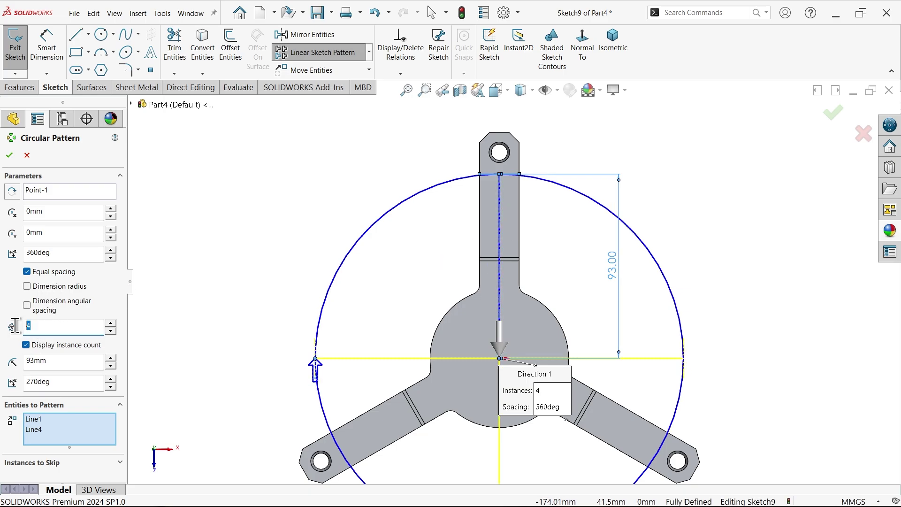
type("3")
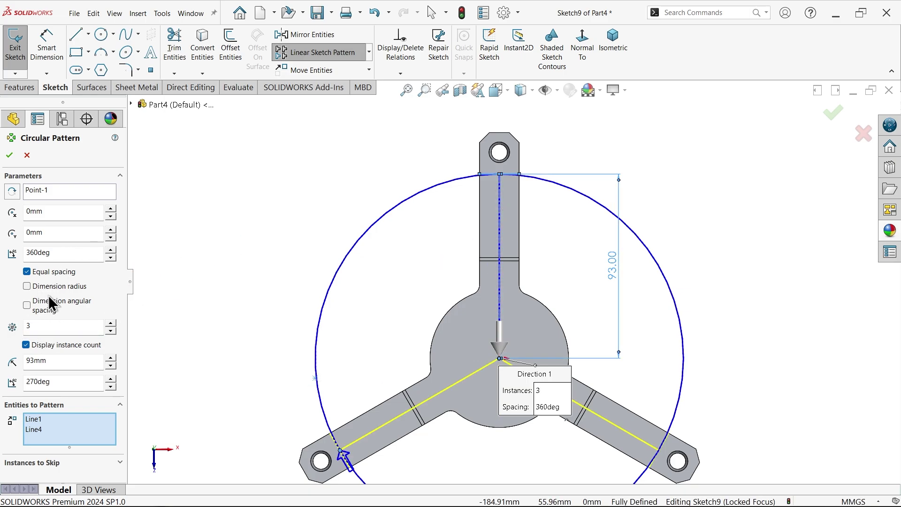
left_click(11, 155)
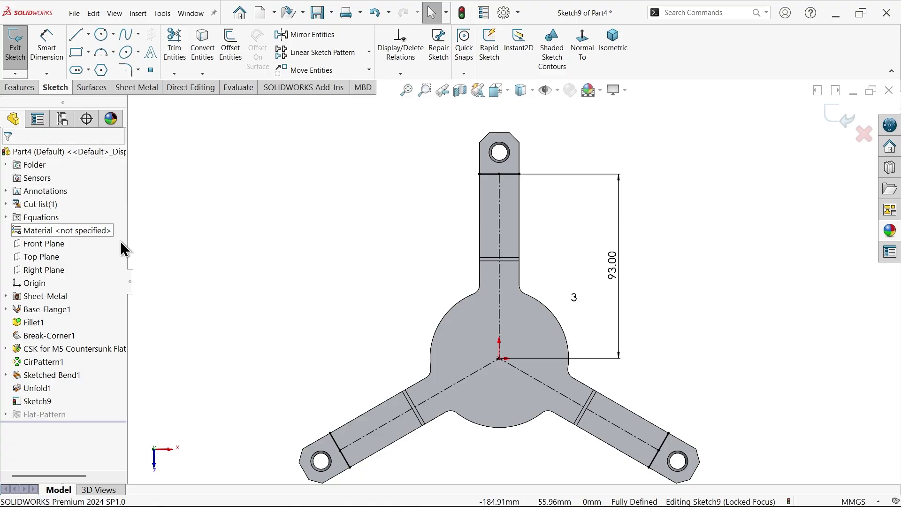
scroll(484, 338, "down", 1)
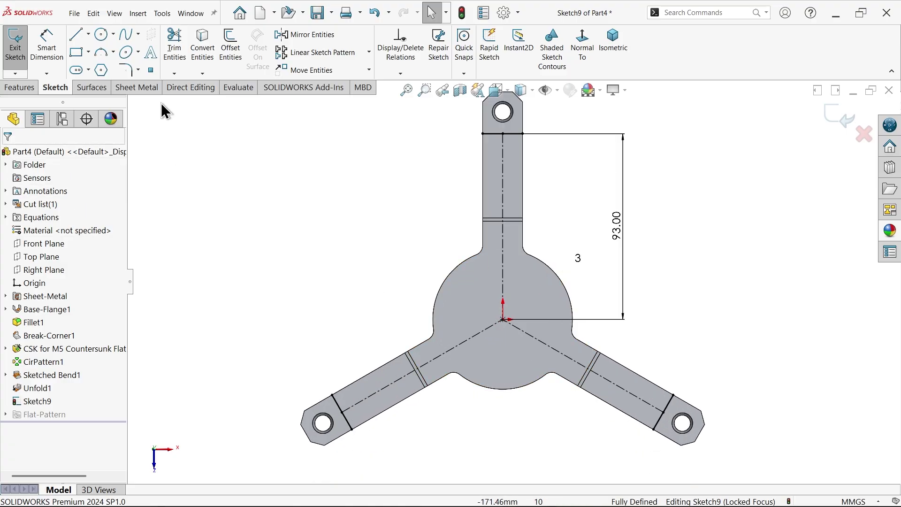
- Create a 45° sketched bend from Sketch9, keeping the central disc face fixed
left_click(133, 93)
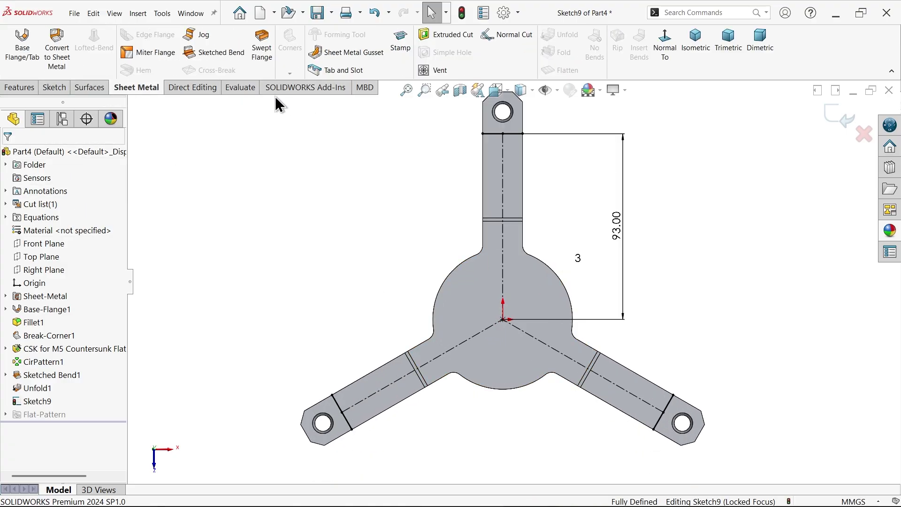
left_click(217, 56)
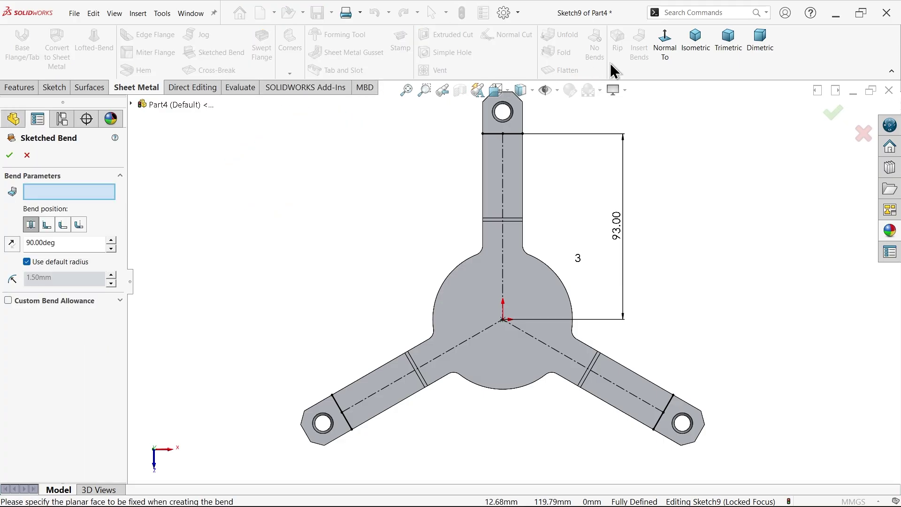
left_click(699, 54)
scroll(497, 313, "down", 2)
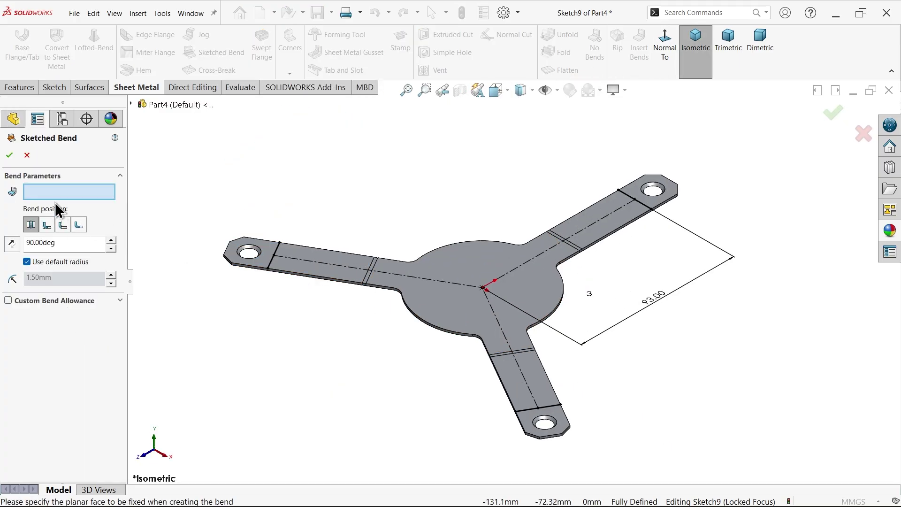
left_click(469, 265)
scroll(473, 312, "down", 1)
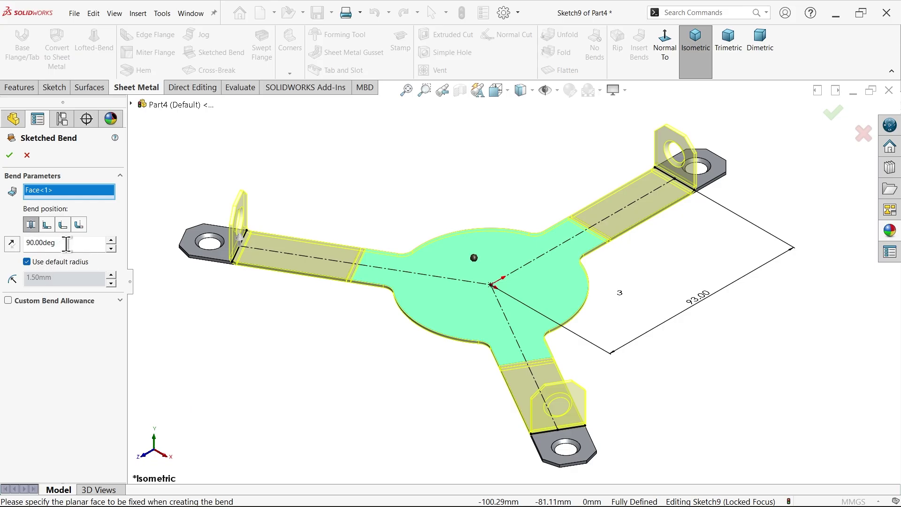
left_click_drag(66, 244, 18, 243)
type("45")
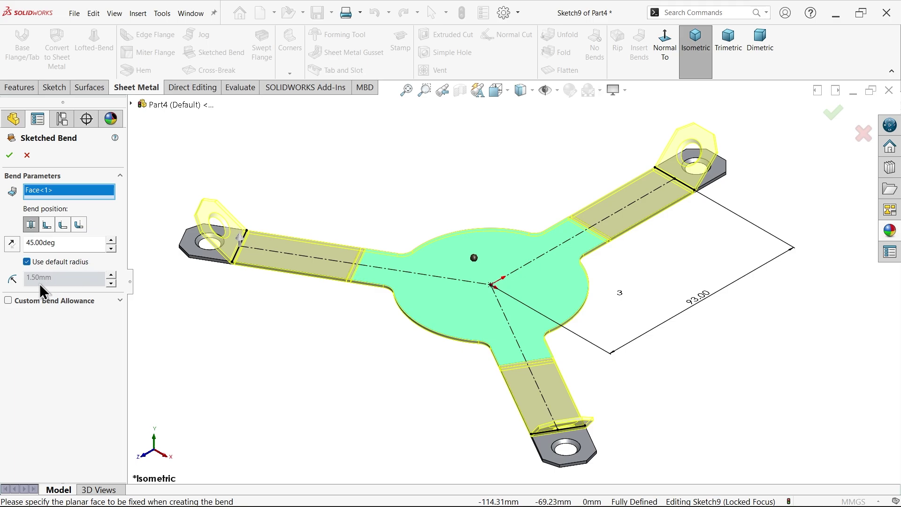
left_click(8, 156)
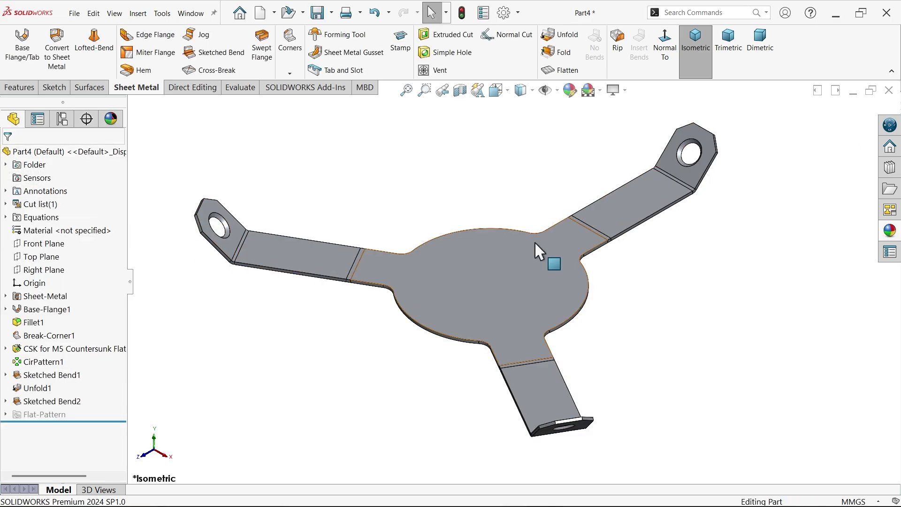
- Refold all three bends about the fixed central face, then view the bracket isometrically
left_click(563, 52)
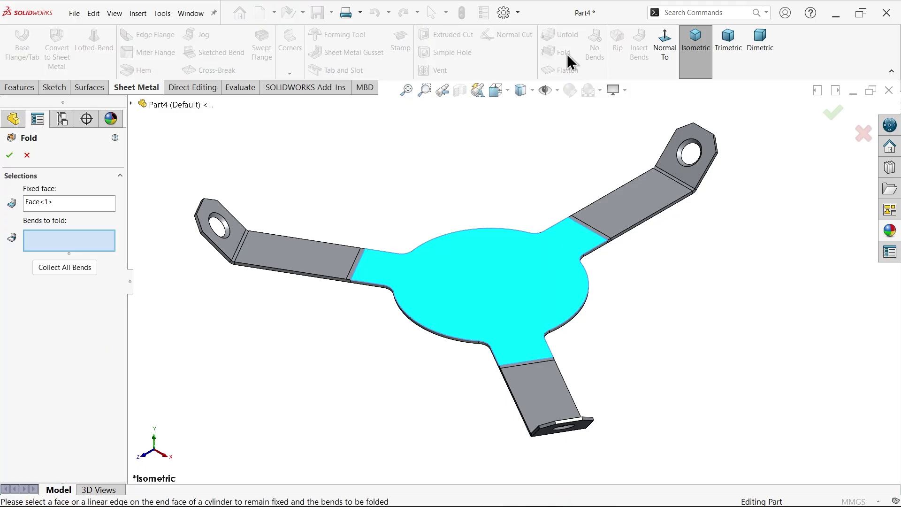
left_click(44, 202)
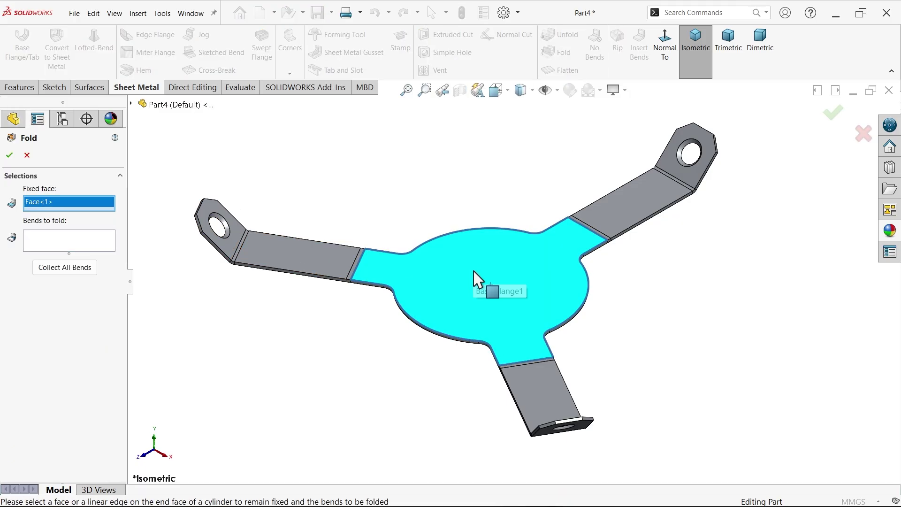
left_click(65, 267)
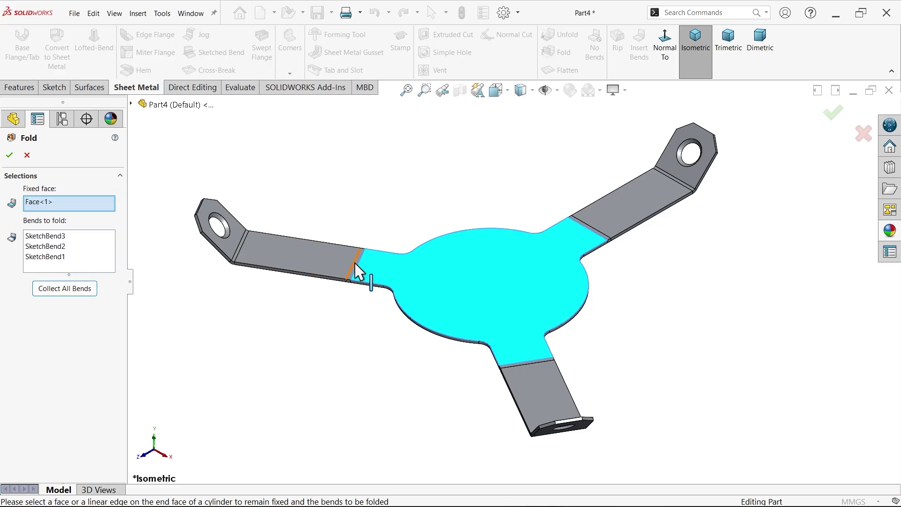
left_click(9, 155)
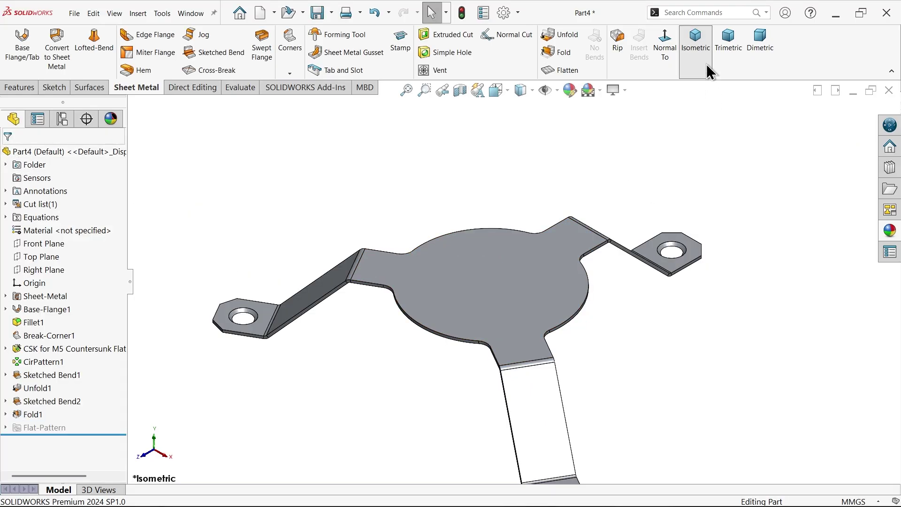
left_click(696, 42)
middle_click_drag(539, 365, 403, 216)
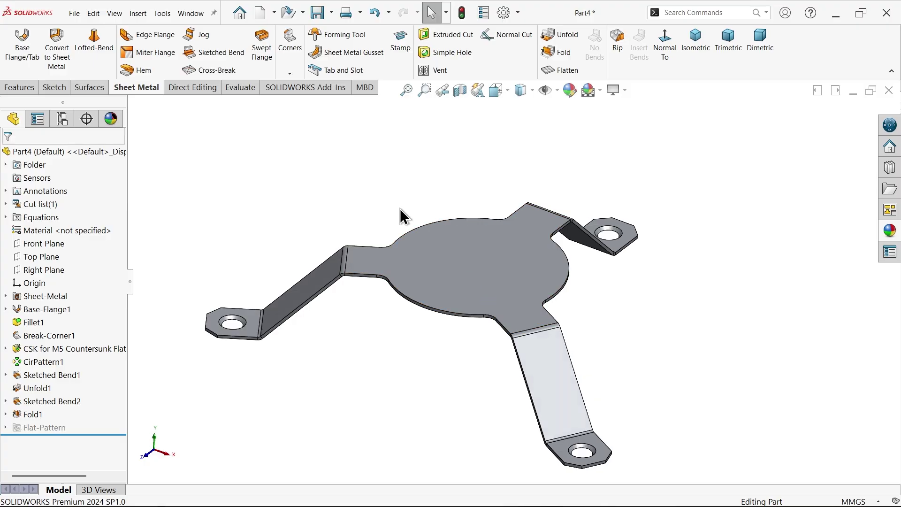
- Save the part to the Desktop as Bracket1
left_click(318, 14)
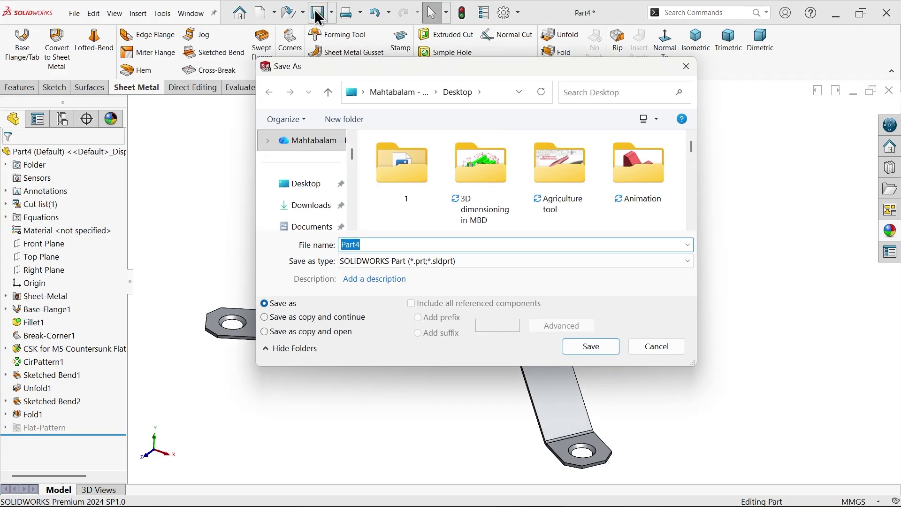
type("Brac")
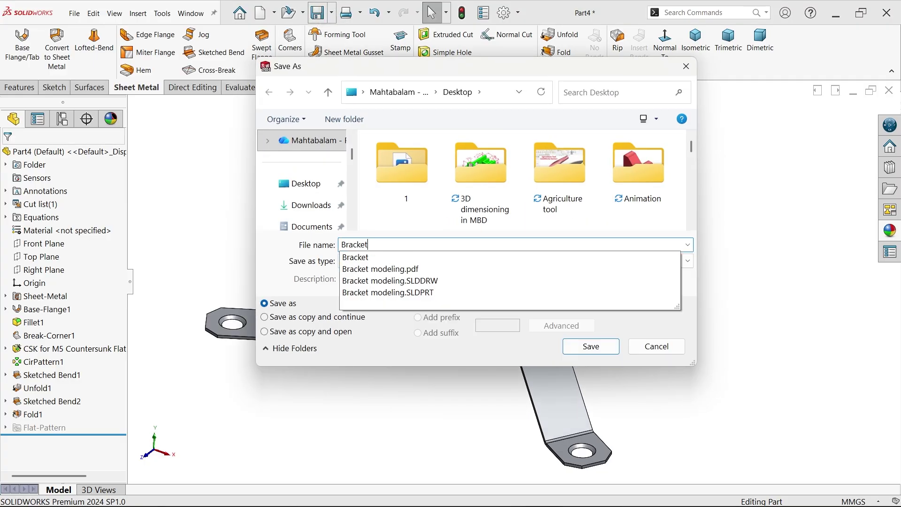
type("ket1")
left_click(306, 187)
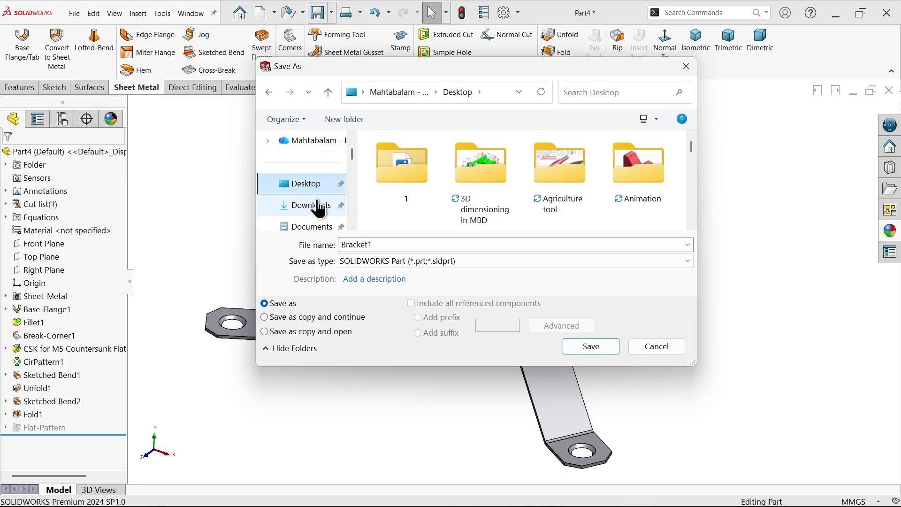
left_click(608, 351)
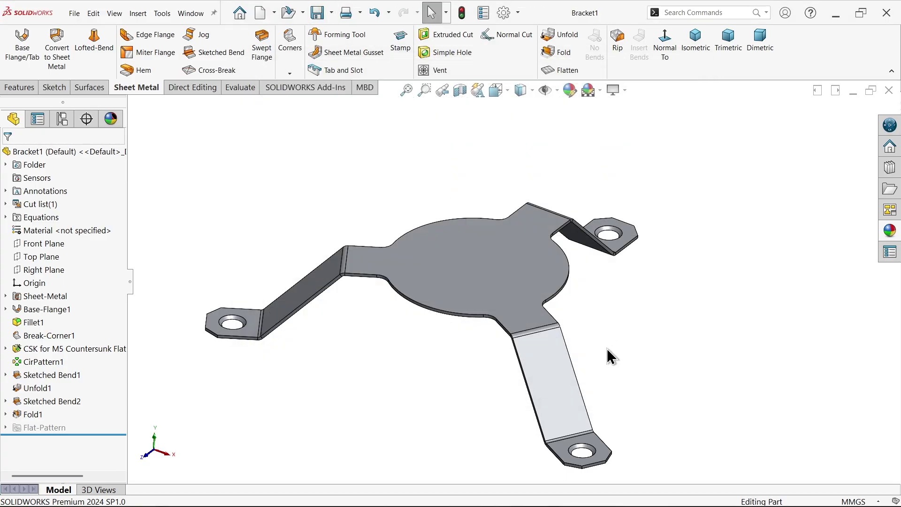
- Zoom and pan the Photos reference drawing to the ⌀30 form-tool detail, then minimize it
key("alt+Tab")
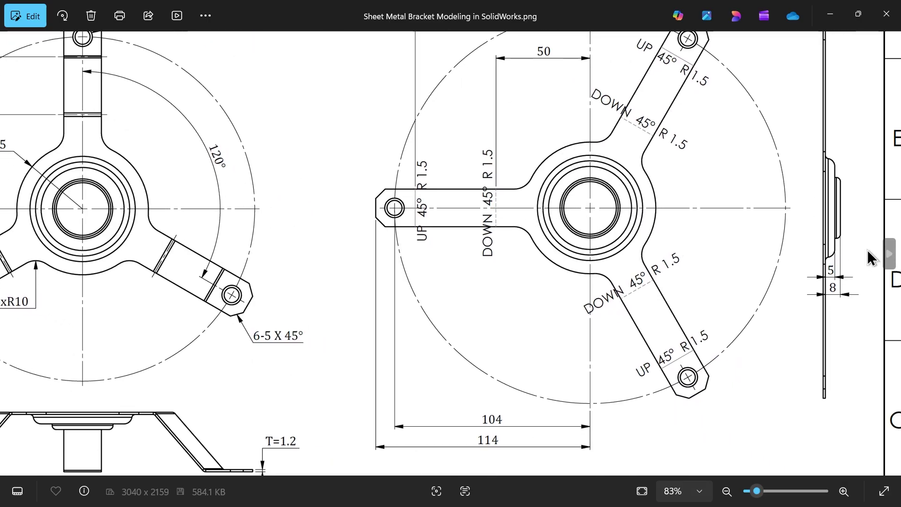
scroll(782, 253, "up", 2)
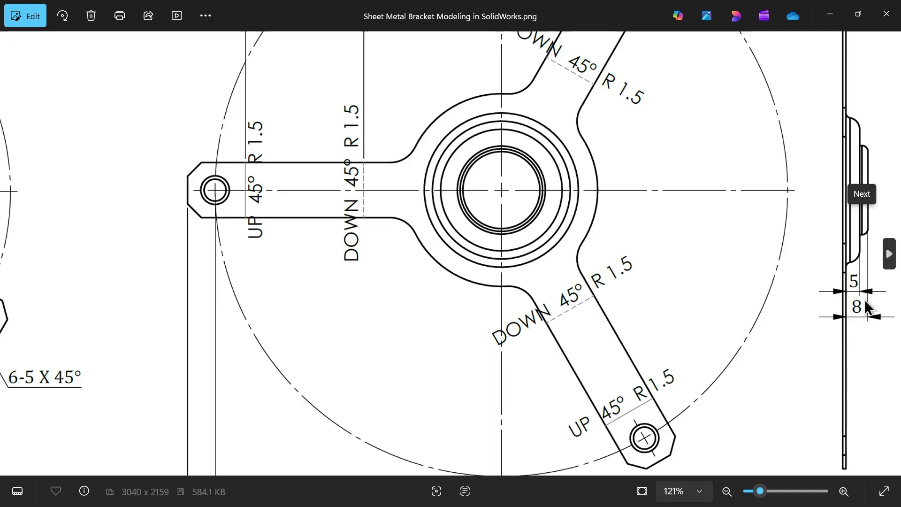
scroll(624, 221, "down", 3)
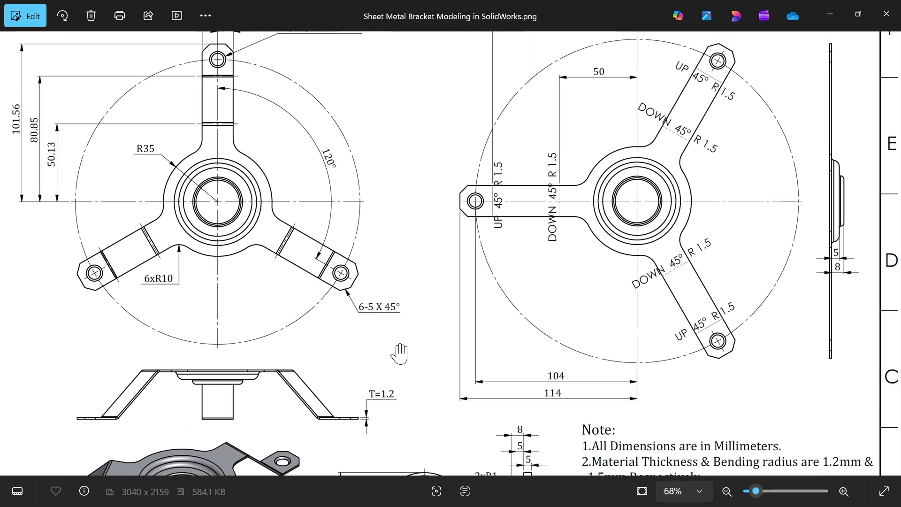
left_click_drag(400, 353, 429, 94)
scroll(517, 383, "up", 3)
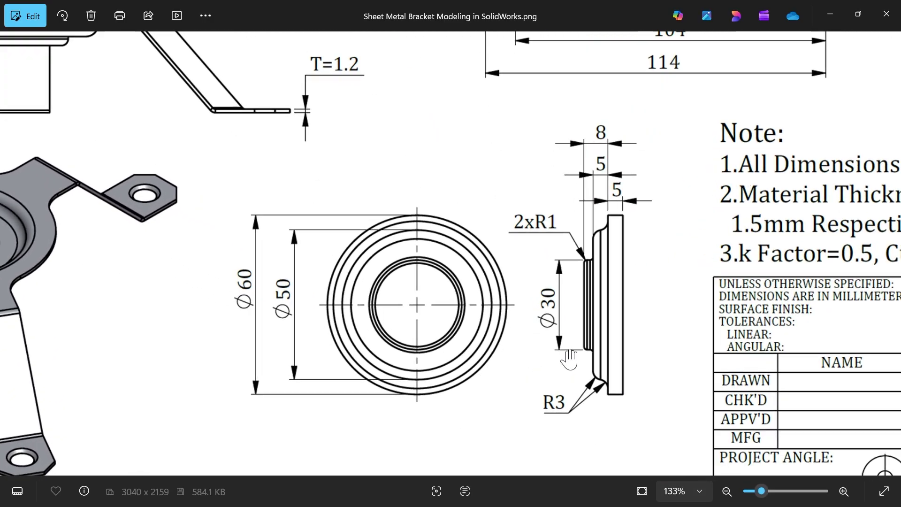
scroll(577, 329, "up", 1)
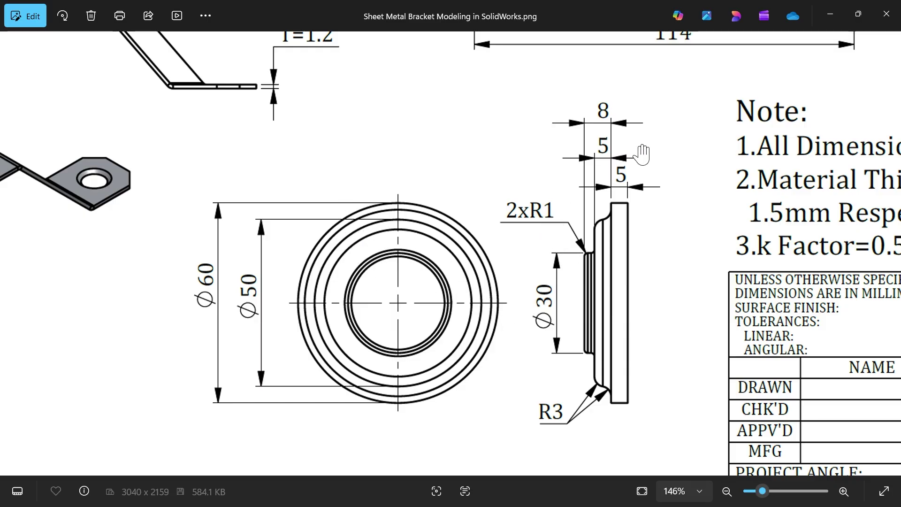
left_click(832, 16)
left_click(73, 13)
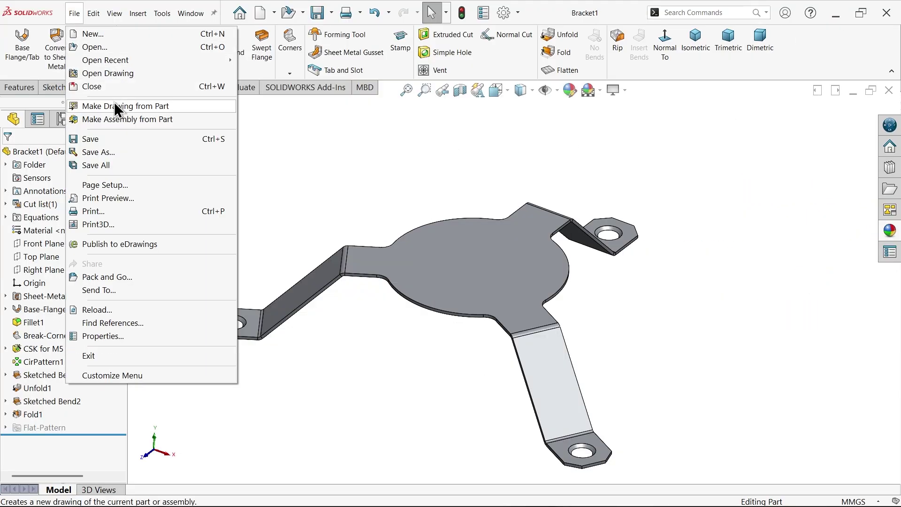
- Create a new part and start a sketch on the Front Plane
left_click(111, 35)
left_click(322, 197)
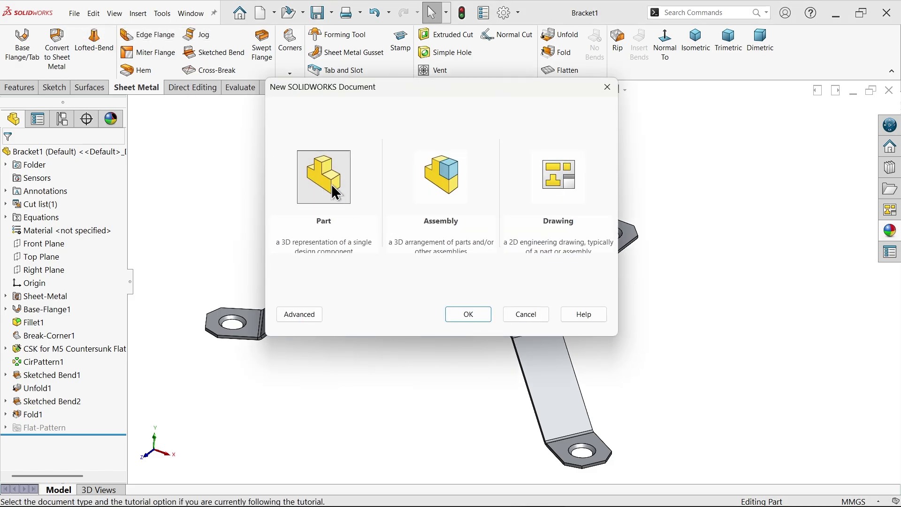
left_click(471, 314)
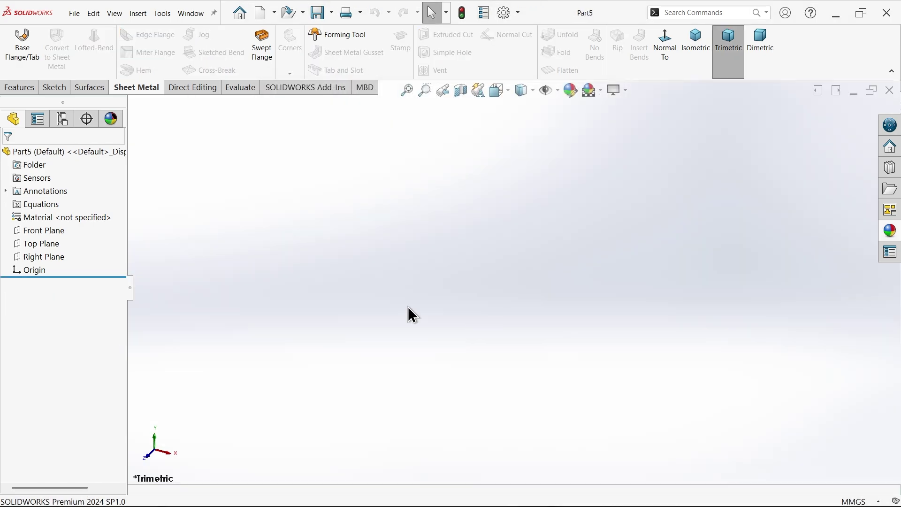
left_click(49, 230)
left_click(58, 216)
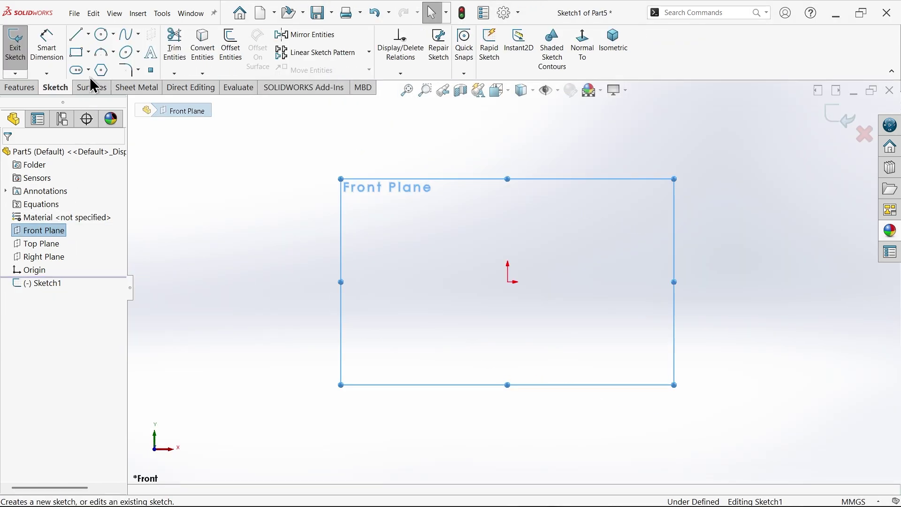
- Draw the closed stepped profile and make its left vertical line a construction centerline
left_click(77, 35)
left_click_drag(507, 206, 507, 281)
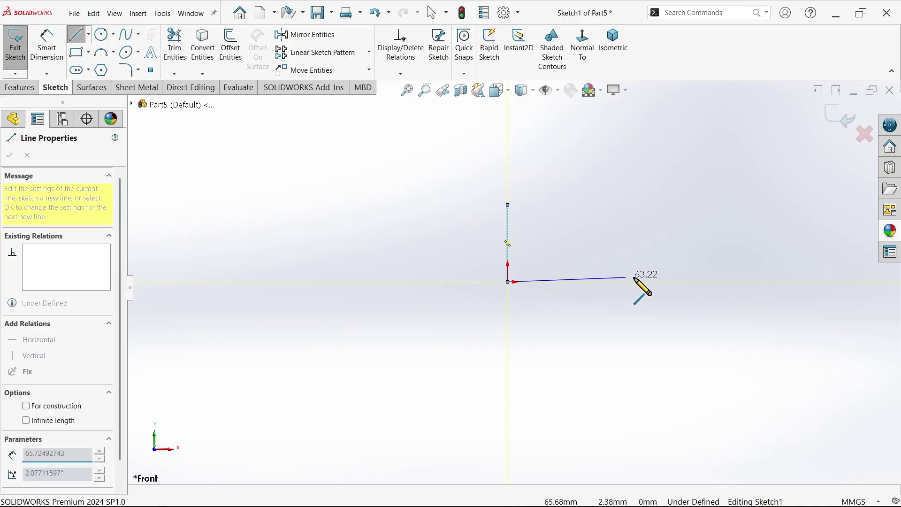
left_click(708, 282)
left_click(708, 258)
left_click(675, 258)
left_click(675, 230)
left_click(644, 230)
left_click(643, 205)
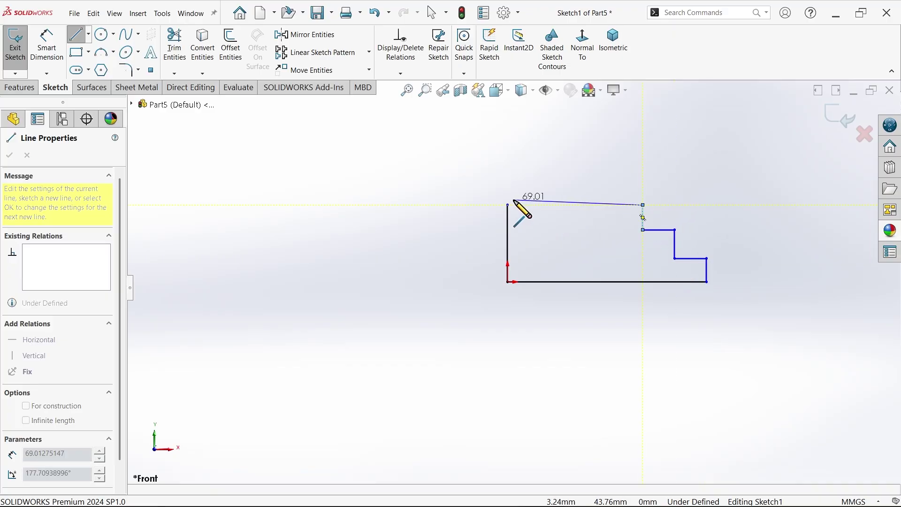
left_click(508, 205)
right_click(512, 181)
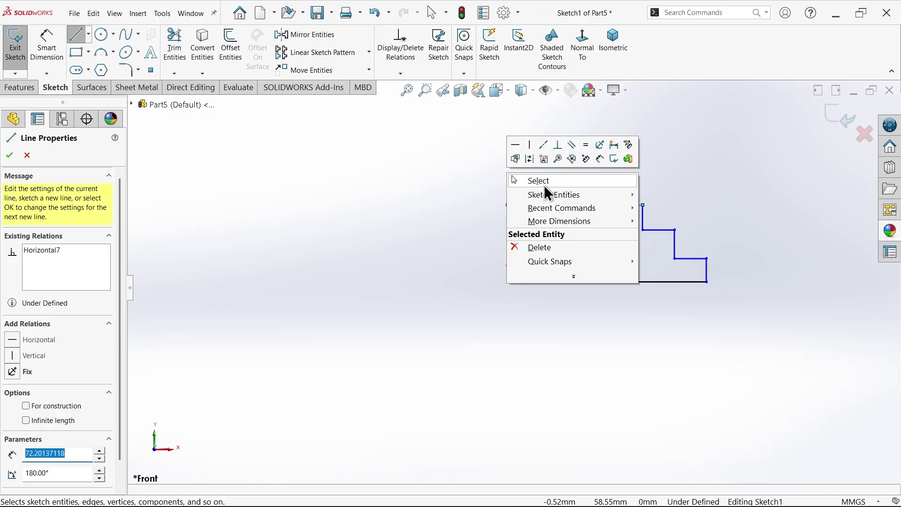
left_click(587, 181)
scroll(681, 244, "down", 3)
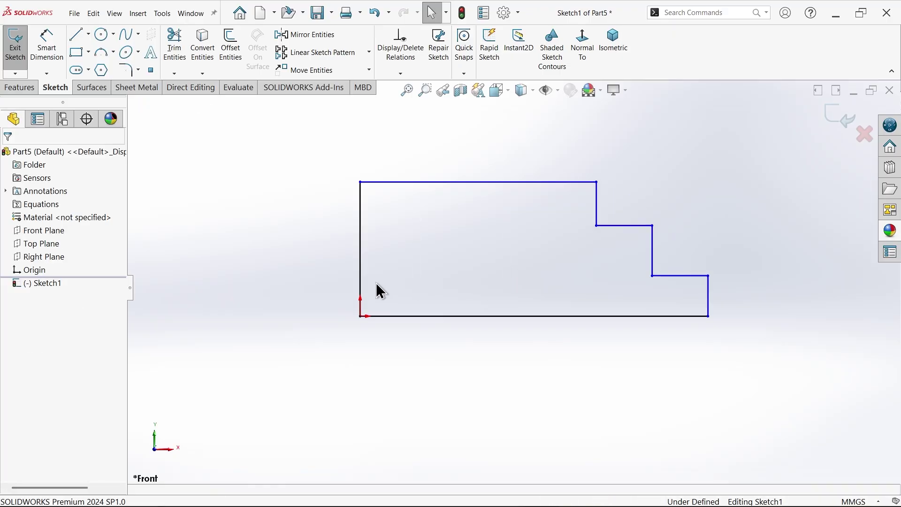
left_click(362, 261)
left_click(404, 228)
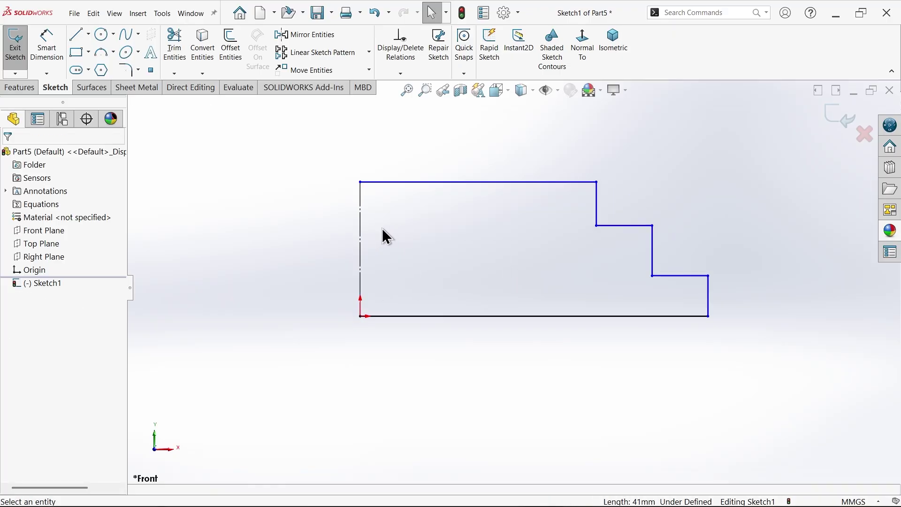
- Dimension the three step widths to 60, 50 and 30
left_click(61, 56)
left_click(709, 298)
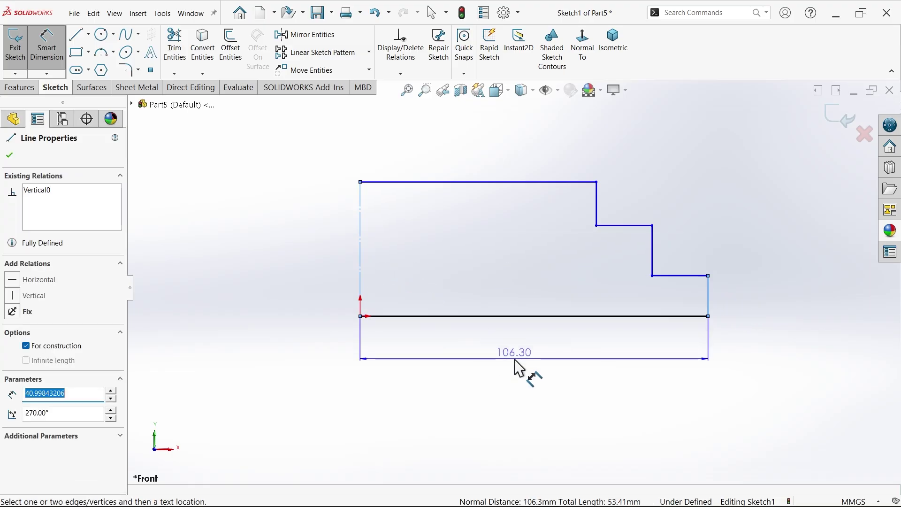
scroll(339, 370, "up", 2)
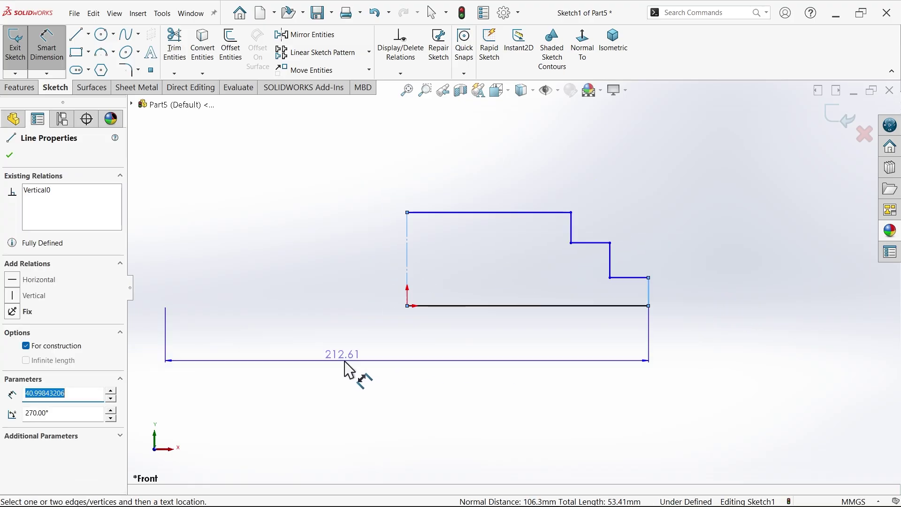
left_click(386, 356)
type("60")
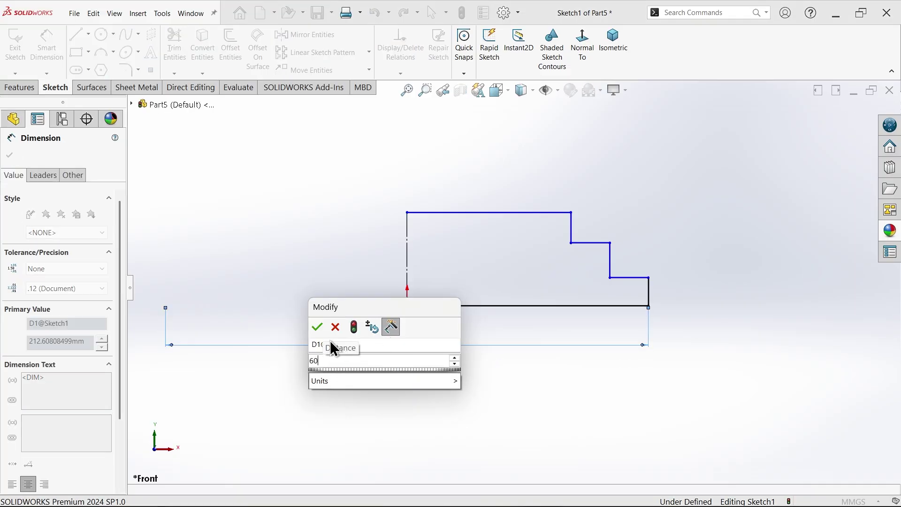
left_click(324, 330)
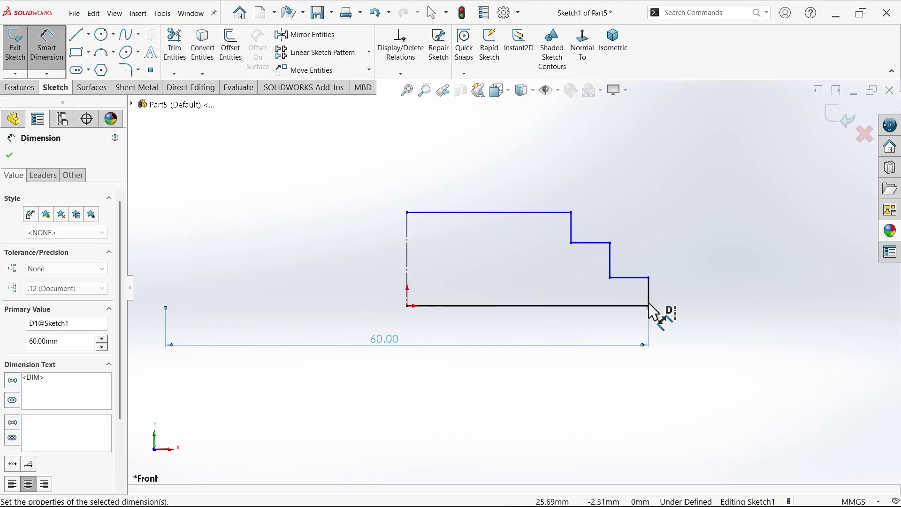
left_click(611, 260)
left_click(489, 283)
type("50")
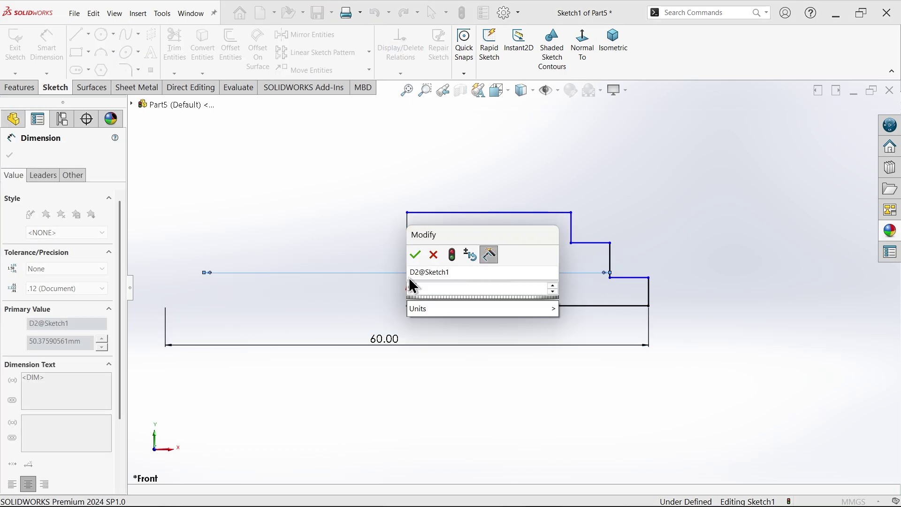
left_click(417, 256)
left_click(572, 232)
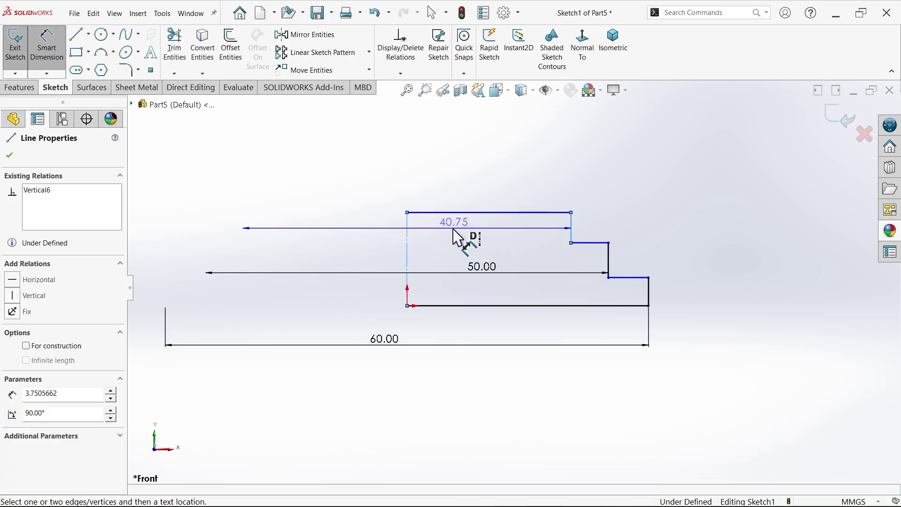
left_click(455, 242)
type("30")
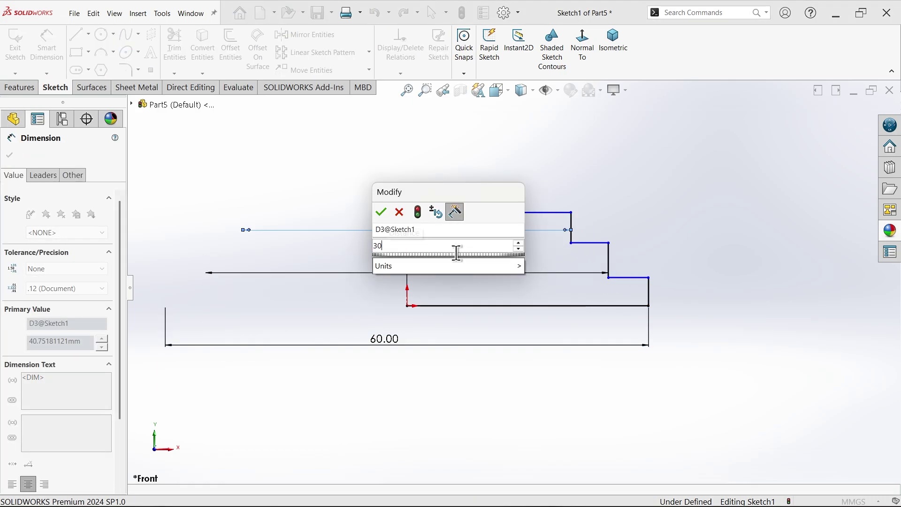
left_click(380, 213)
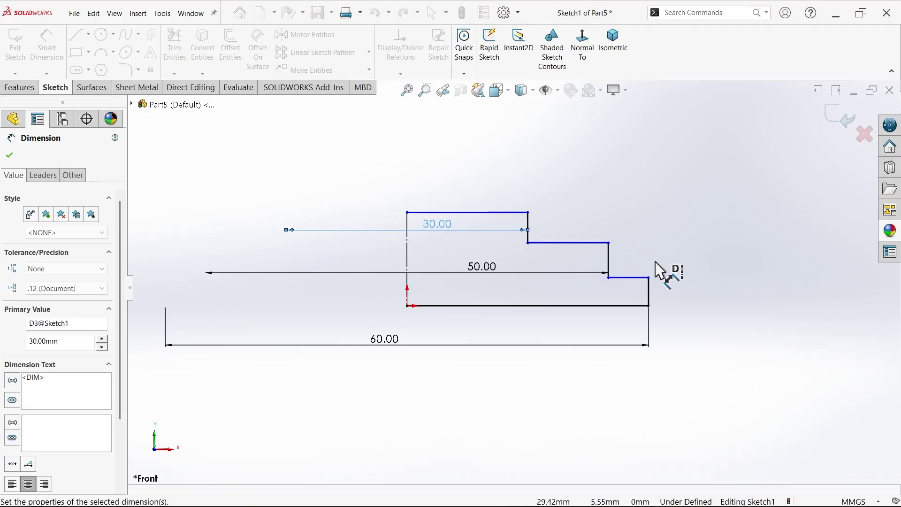
- Dimension the step heights 5, 5 and 3, then start a Revolved Boss/Base
left_click(649, 297)
left_click(684, 301)
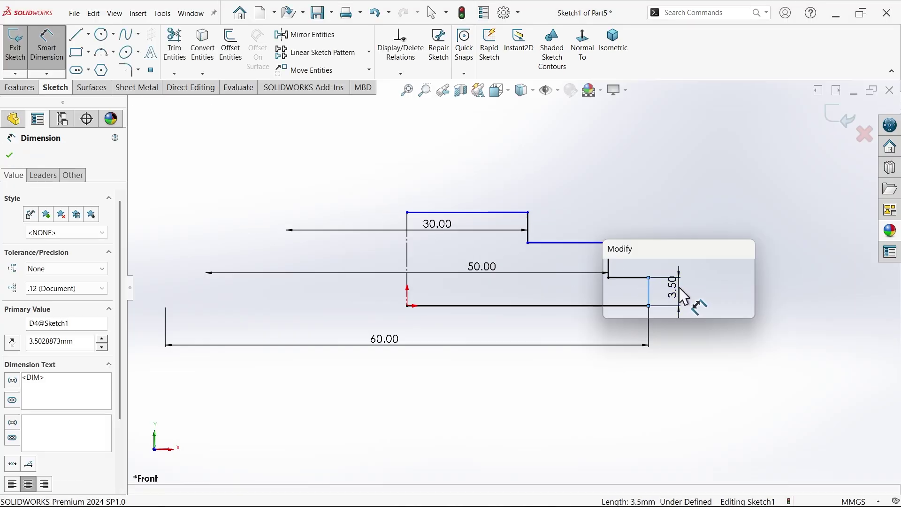
type("5")
left_click(611, 268)
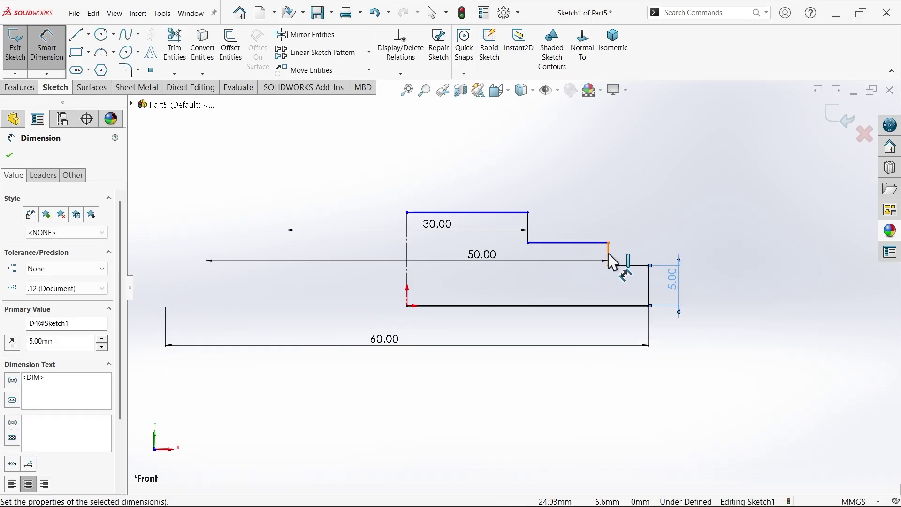
left_click(609, 256)
left_click(645, 256)
type("5")
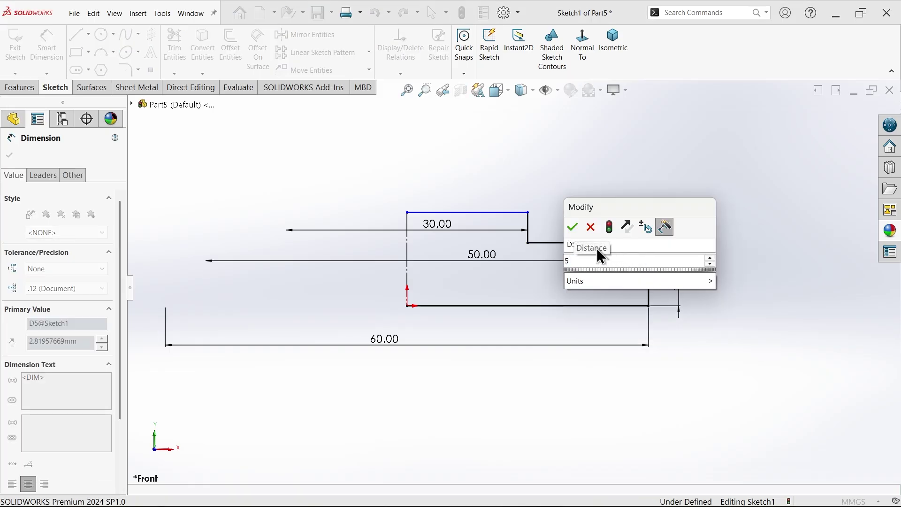
left_click(574, 228)
left_click(529, 220)
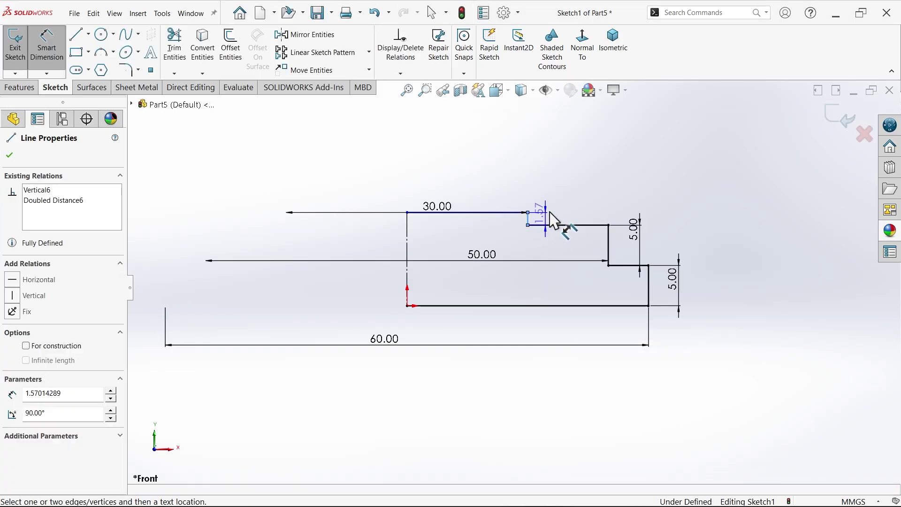
left_click(565, 203)
type("5")
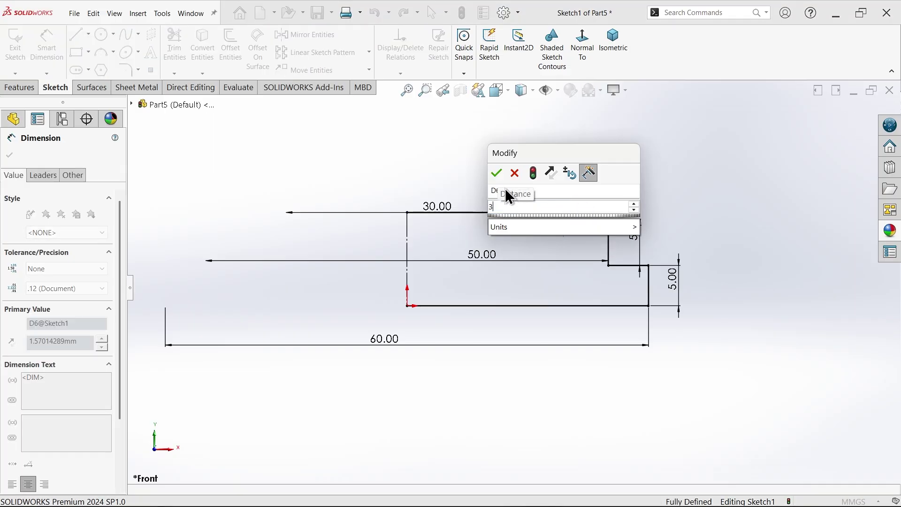
left_click(498, 173)
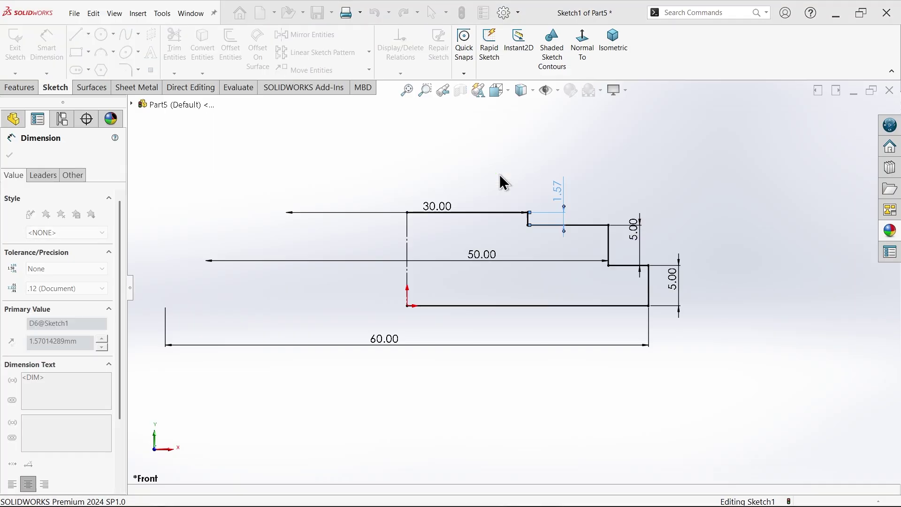
left_click(29, 91)
left_click(59, 47)
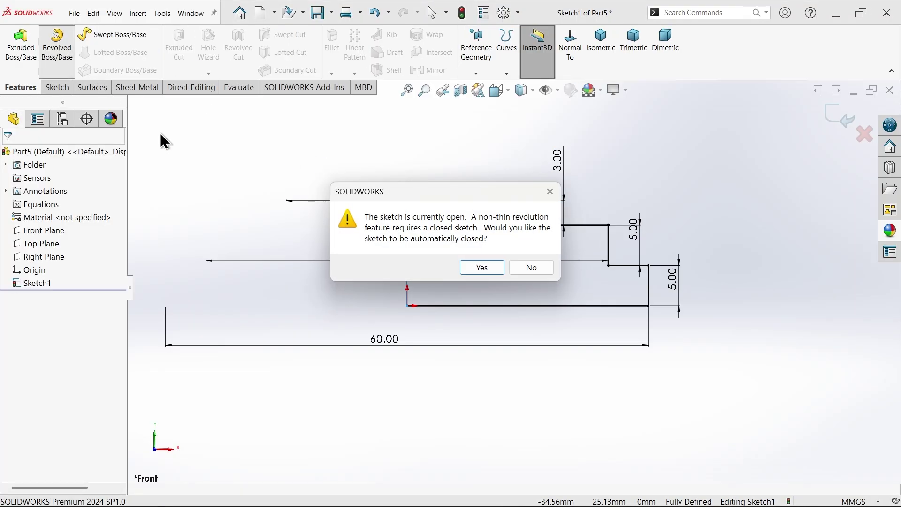
- Auto-close the sketch and revolve it a full 360° about the centerline
left_click_drag(434, 202, 235, 105)
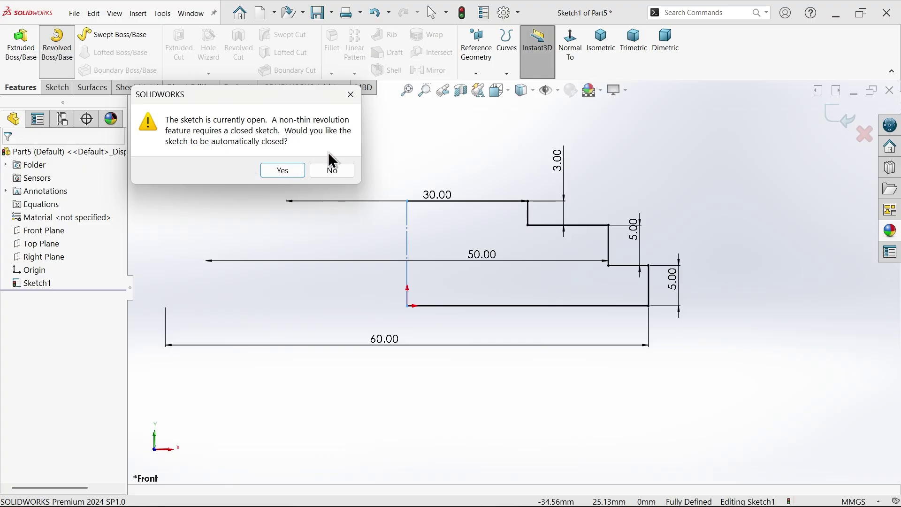
left_click(285, 177)
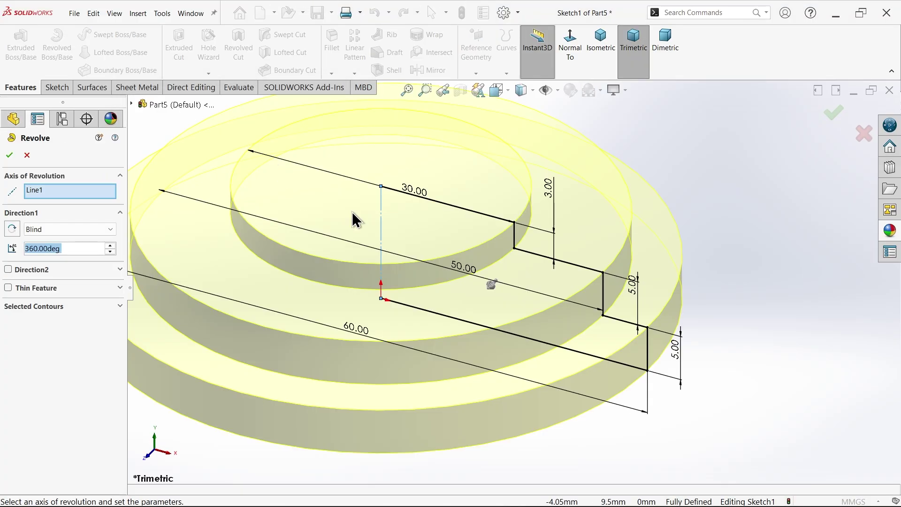
key("f")
left_click(55, 191)
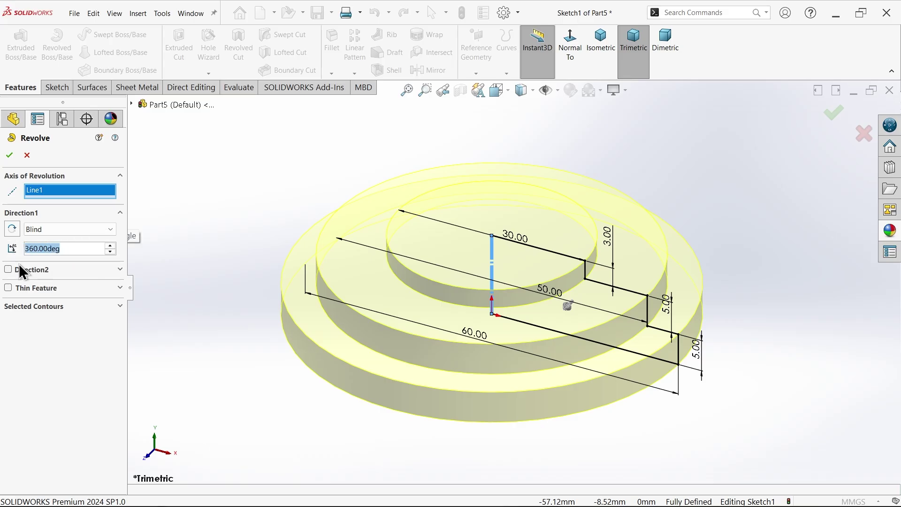
type("270")
key("Return")
middle_click_drag(632, 267, 611, 286)
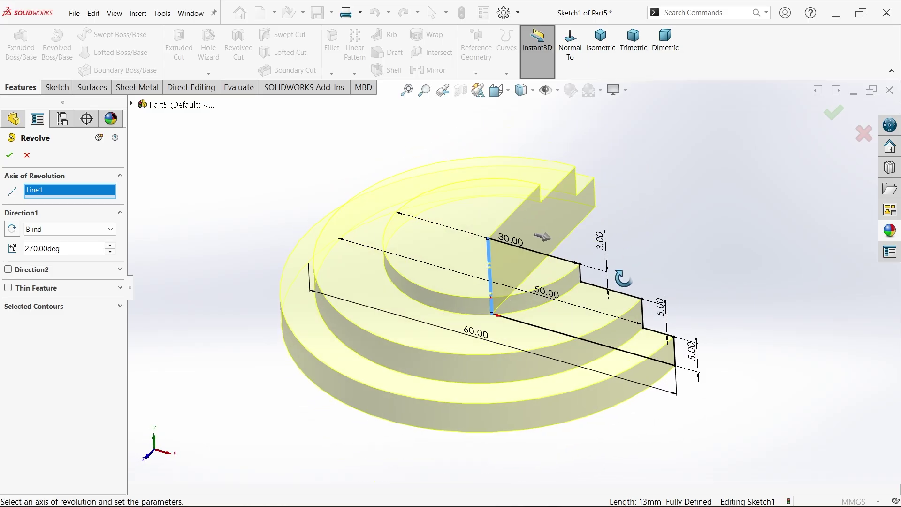
double_click(62, 248)
type("360")
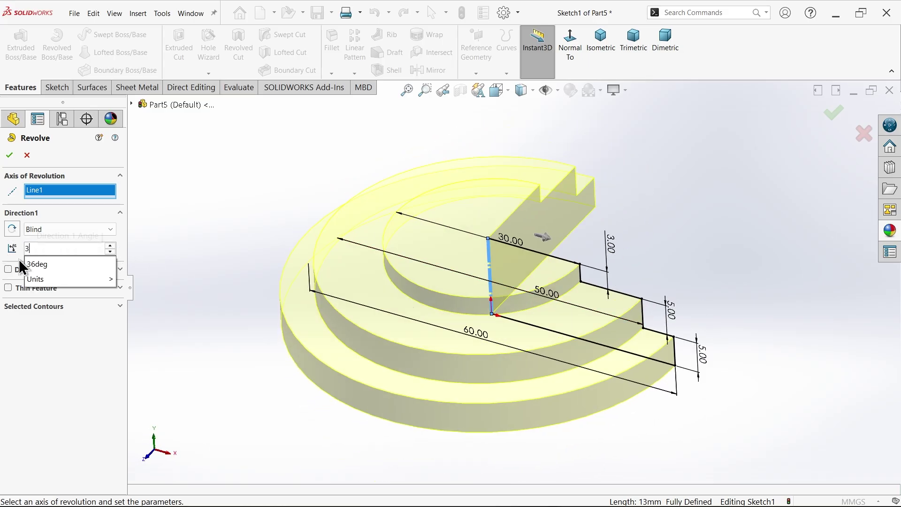
key("Return")
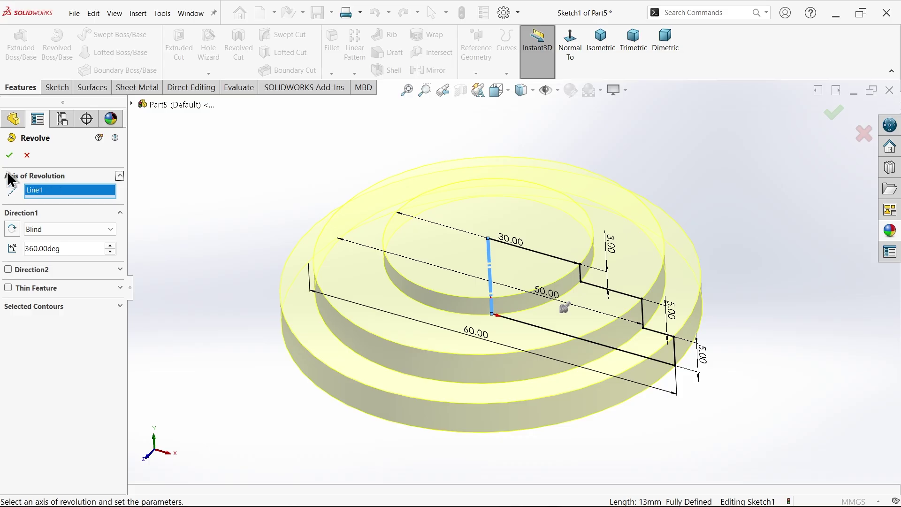
left_click(9, 155)
left_click(236, 207)
mouse_move(236, 207)
middle_mouse_down()
mouse_move(257, 193)
mouse_move(242, 187)
middle_mouse_up()
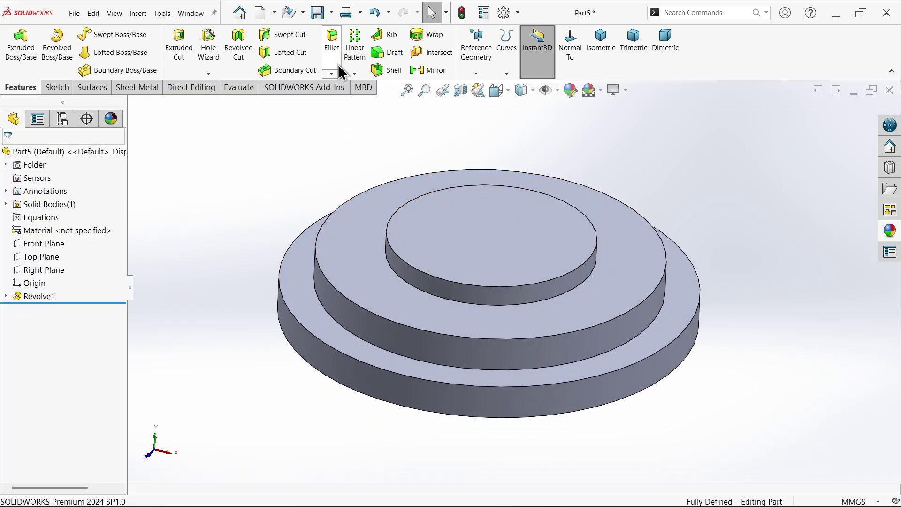
- Start a 3 mm multi-radius fillet on the middle-tier and inner-boss top edges
left_click(332, 52)
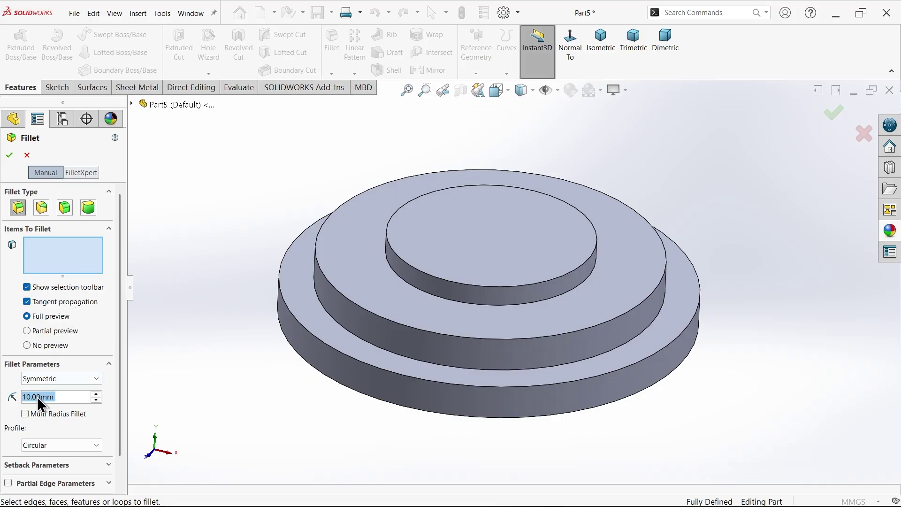
type("3")
key("Return")
left_click(25, 414)
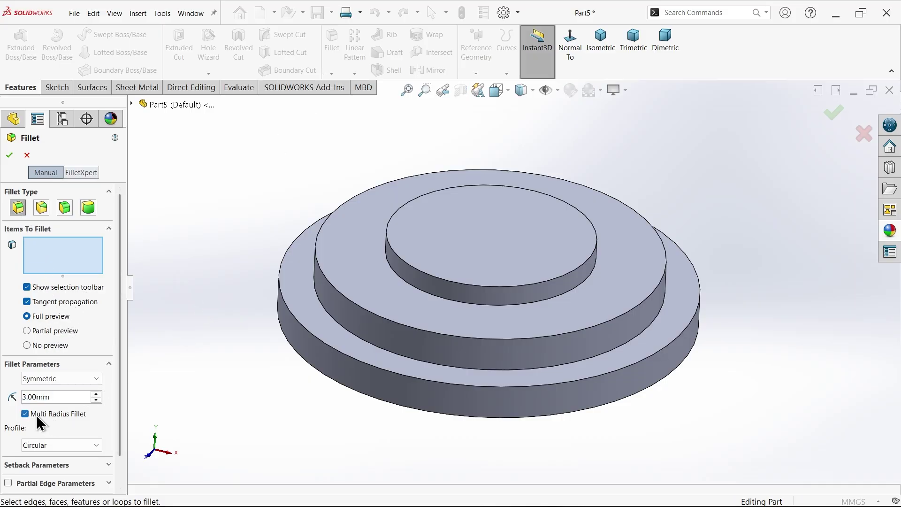
left_click(371, 334)
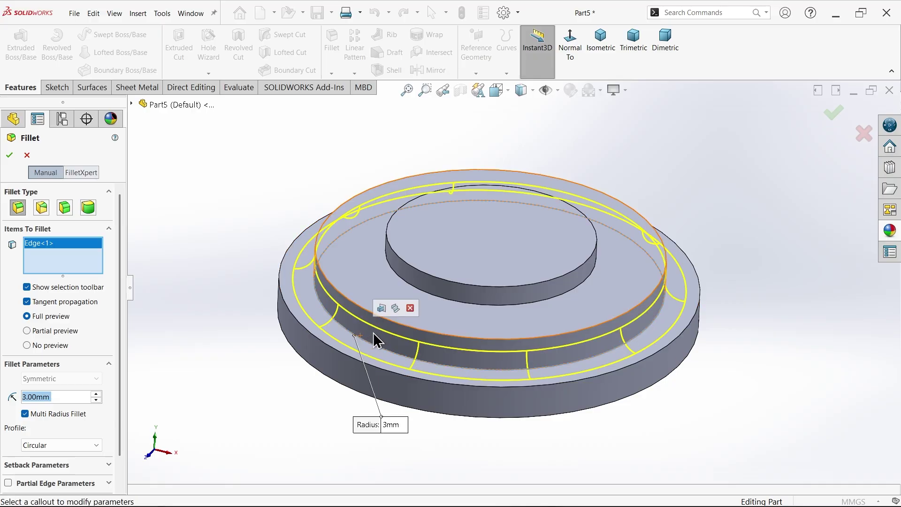
left_click(393, 323)
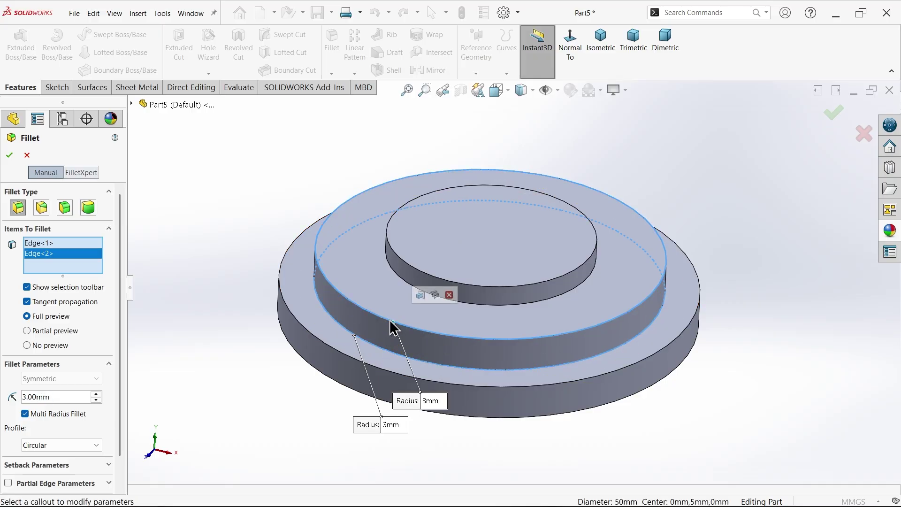
right_click(50, 264)
left_click(78, 278)
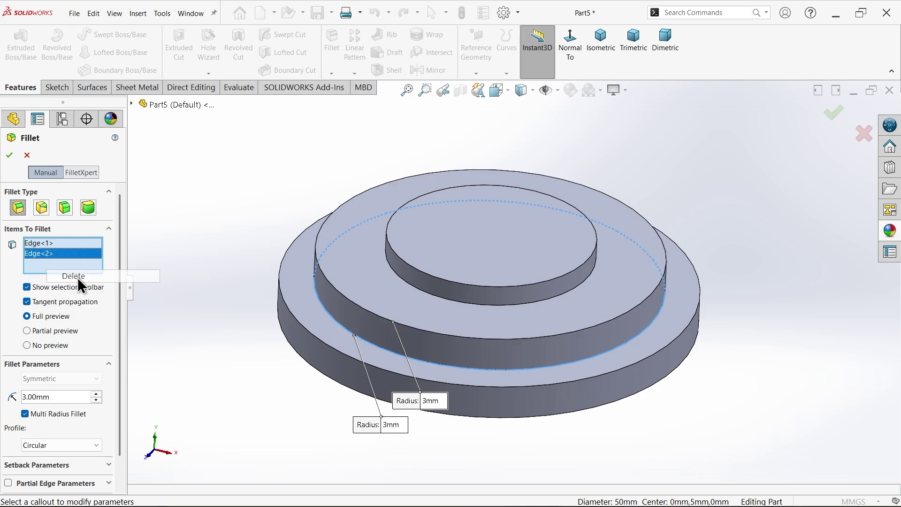
left_click(438, 296)
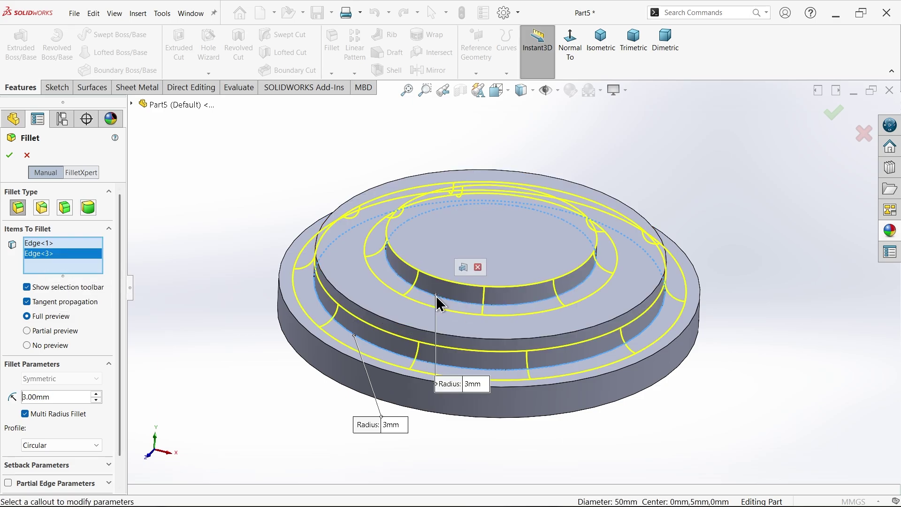
left_click(469, 287)
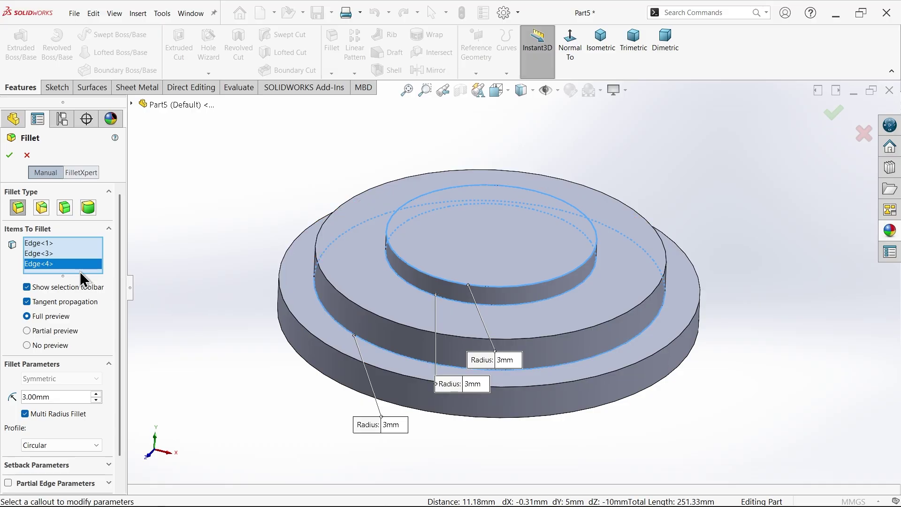
right_click(56, 266)
left_click(94, 284)
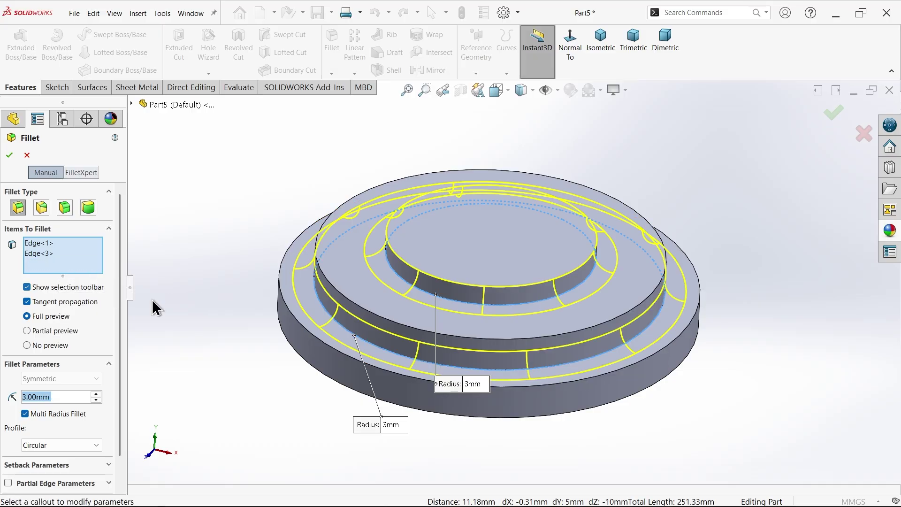
- Set one edge's radius to 1 mm and add the inner top circular edge at 1 mm
left_click(474, 384)
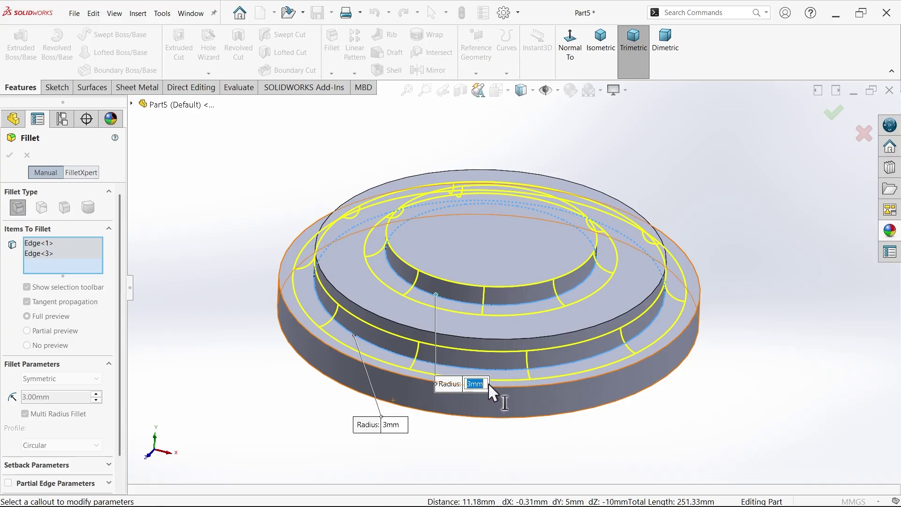
type("1")
key("Return")
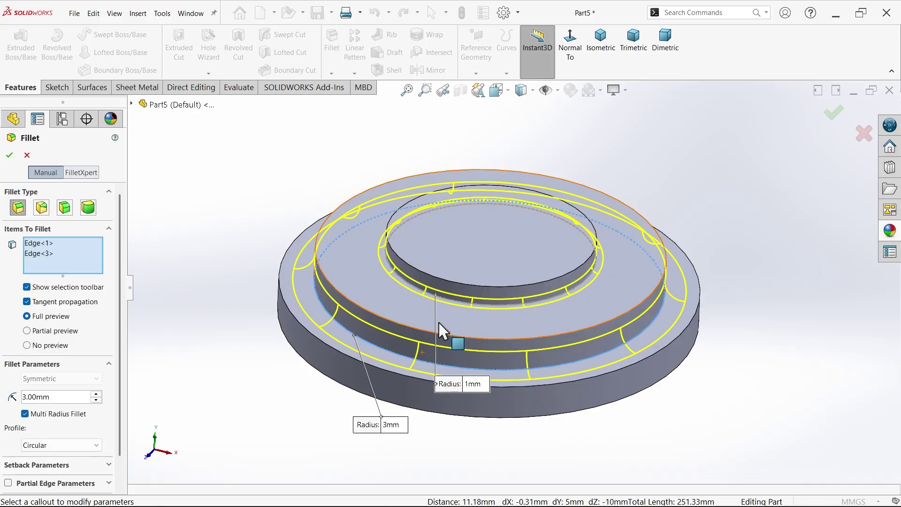
left_click(473, 284)
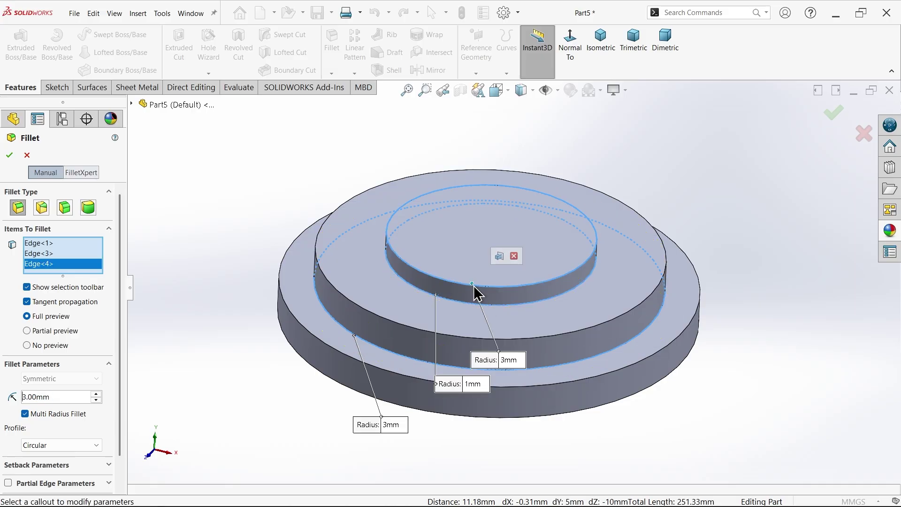
left_click(511, 360)
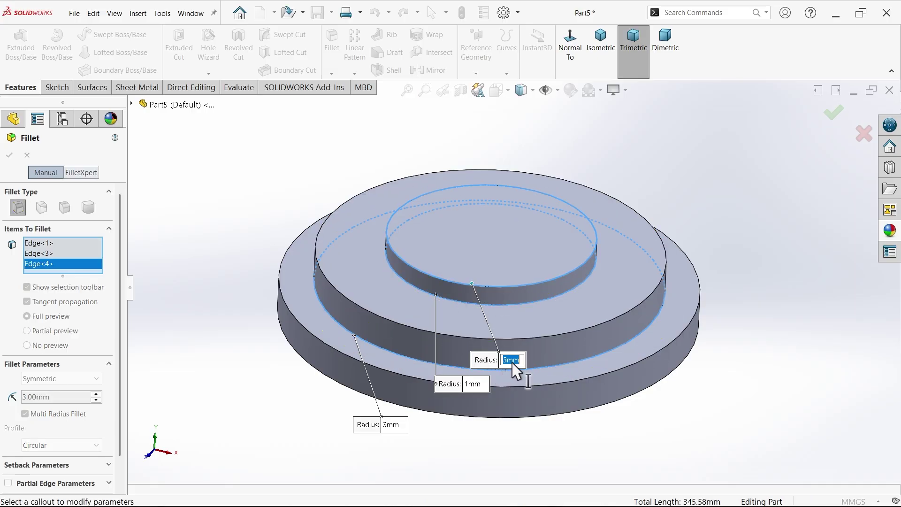
key("Return")
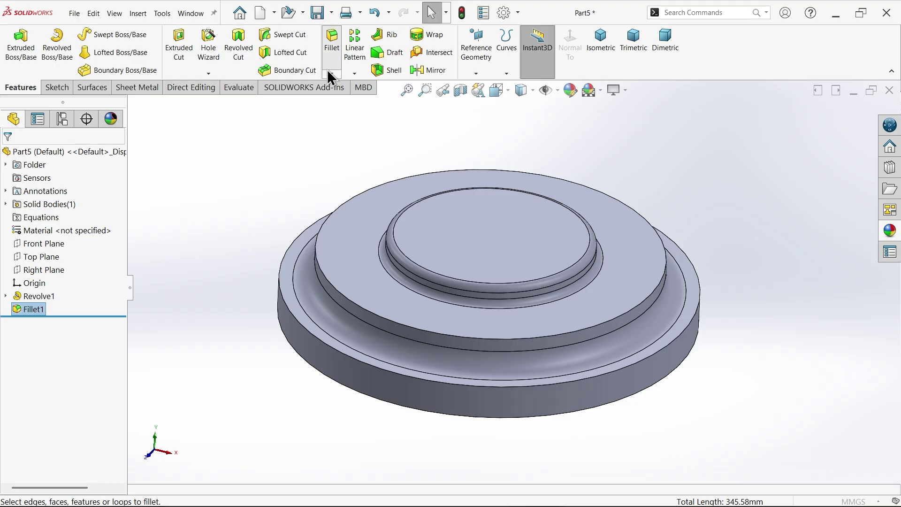
left_click(331, 68)
- Round the middle step's top outer edge with a 3 mm fillet
type("3")
key("Return")
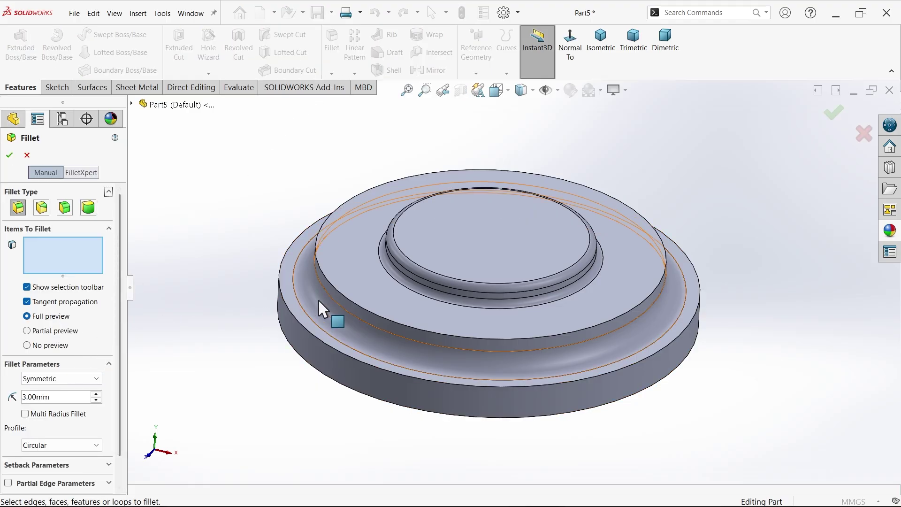
left_click(342, 300)
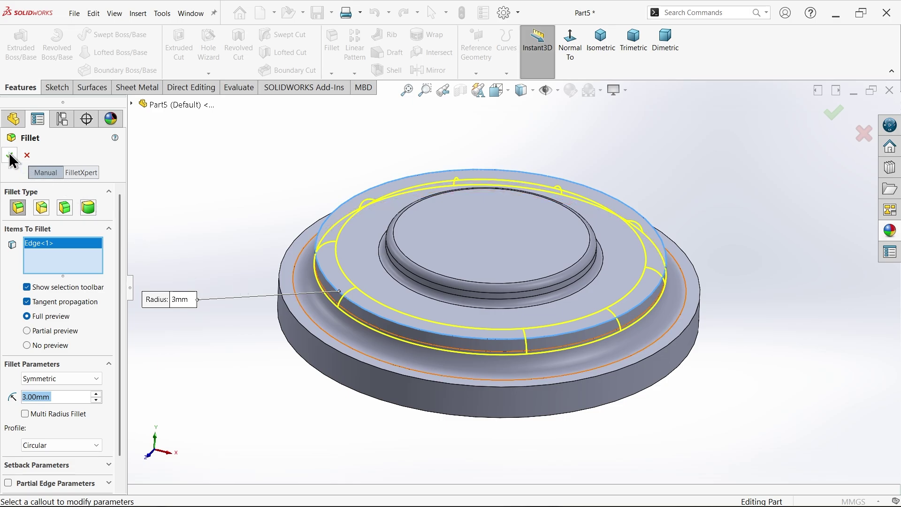
left_click(10, 156)
- Switch the scene background to Plain White and inspect the new fillets
left_click(601, 91)
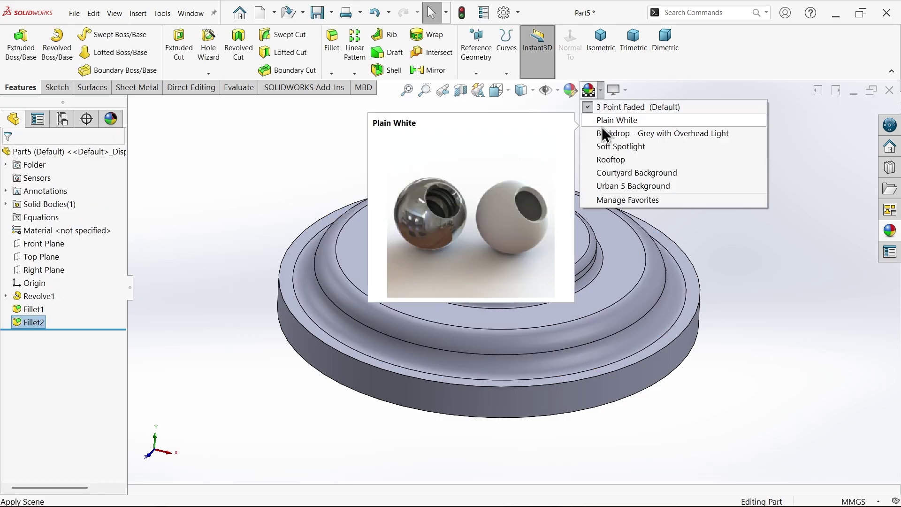
left_click(603, 121)
mouse_move(591, 146)
middle_mouse_down()
mouse_move(584, 96)
mouse_move(577, 128)
mouse_move(587, 158)
mouse_move(581, 150)
middle_mouse_up()
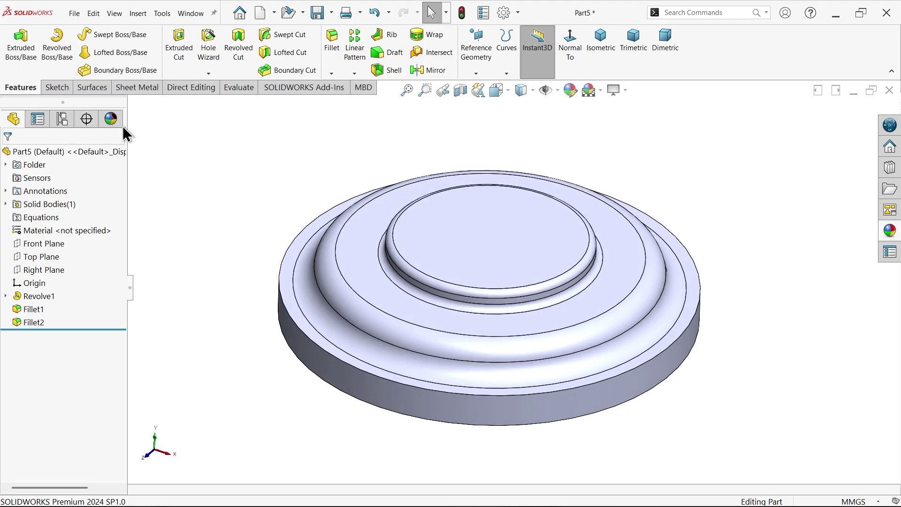
left_click(141, 88)
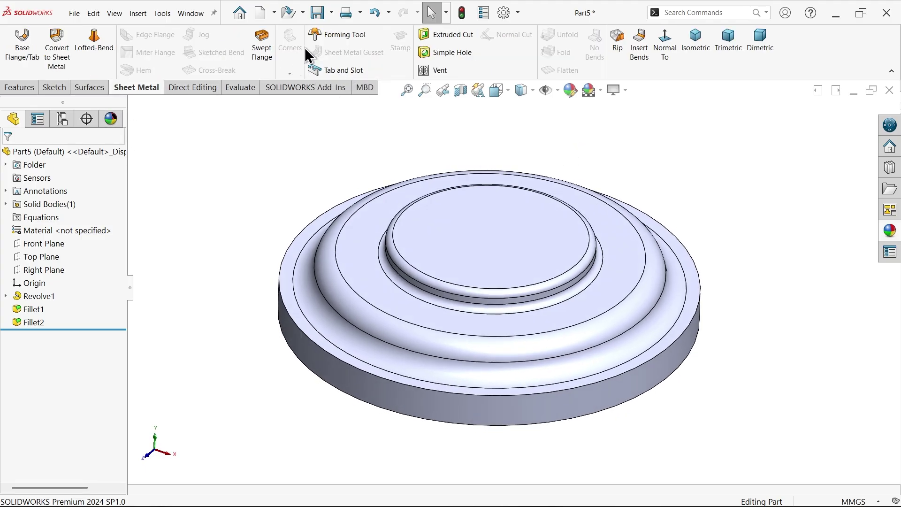
- Create a Forming Tool with the outer flange as stopping face and the top face removed
left_click(346, 34)
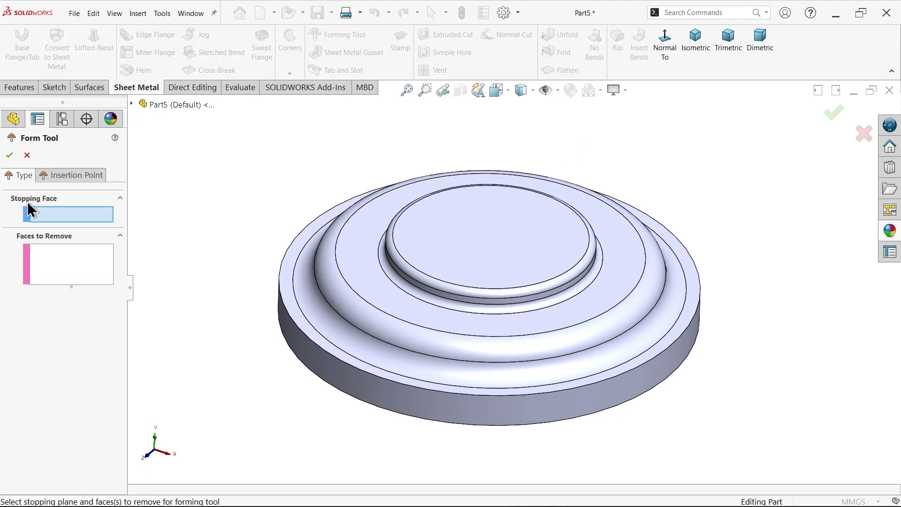
scroll(306, 296, "down", 3)
left_click(288, 296)
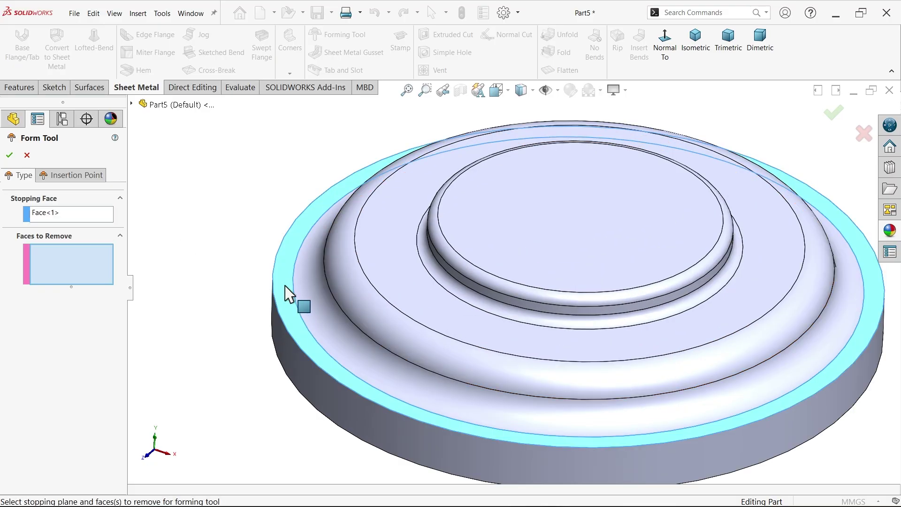
middle_click_drag(291, 314, 308, 295)
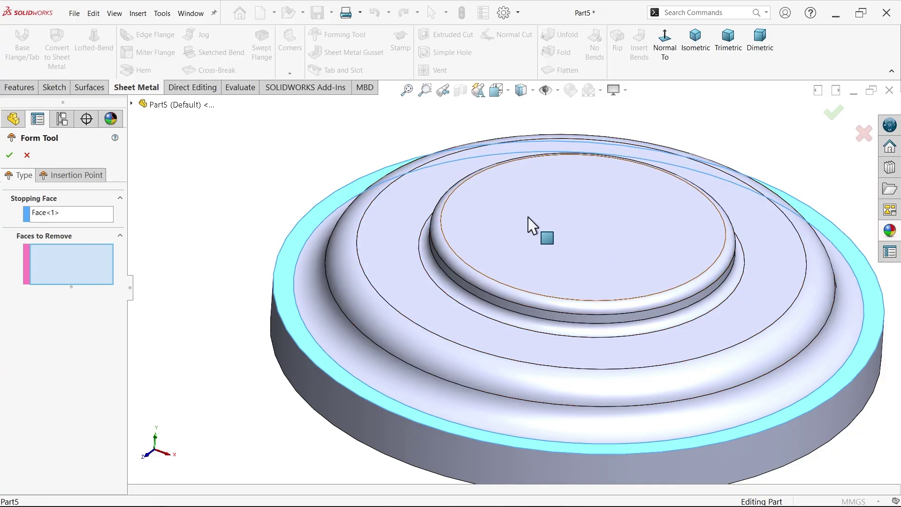
left_click(538, 203)
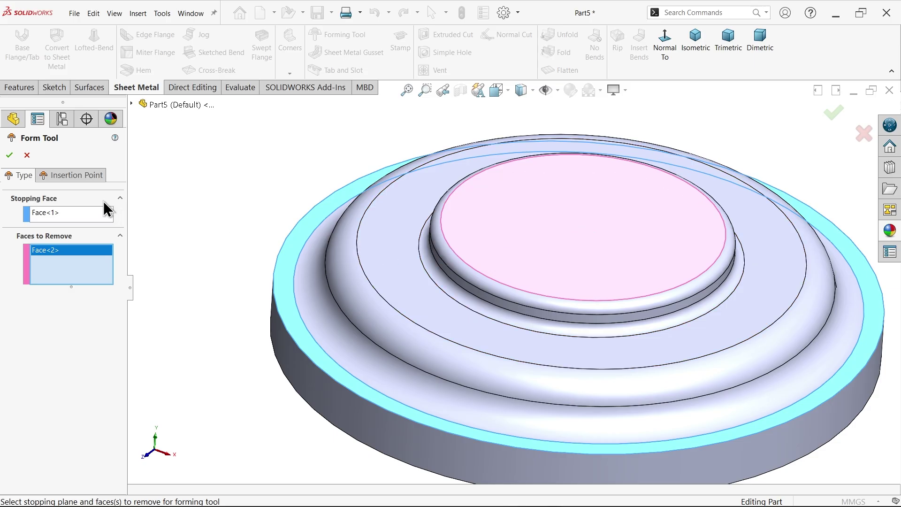
left_click(10, 156)
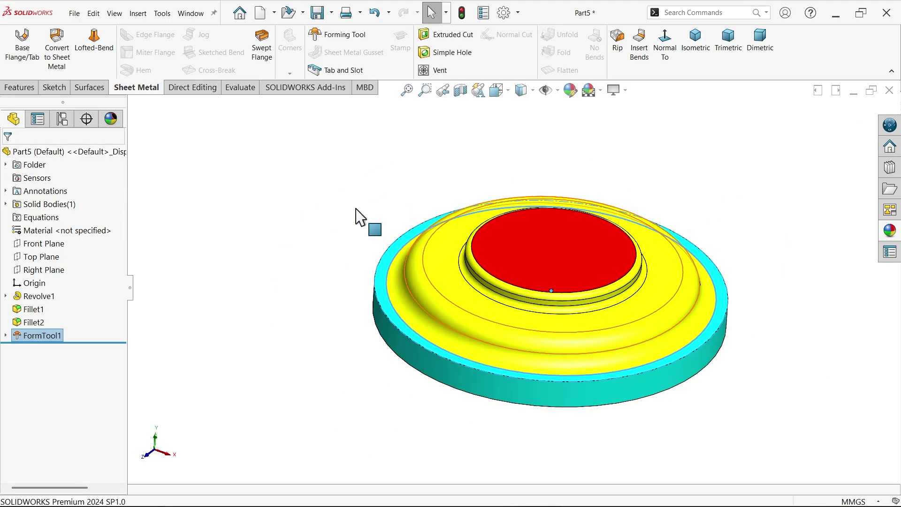
- Clear the selection and start saving the part under a new name
left_click(209, 305)
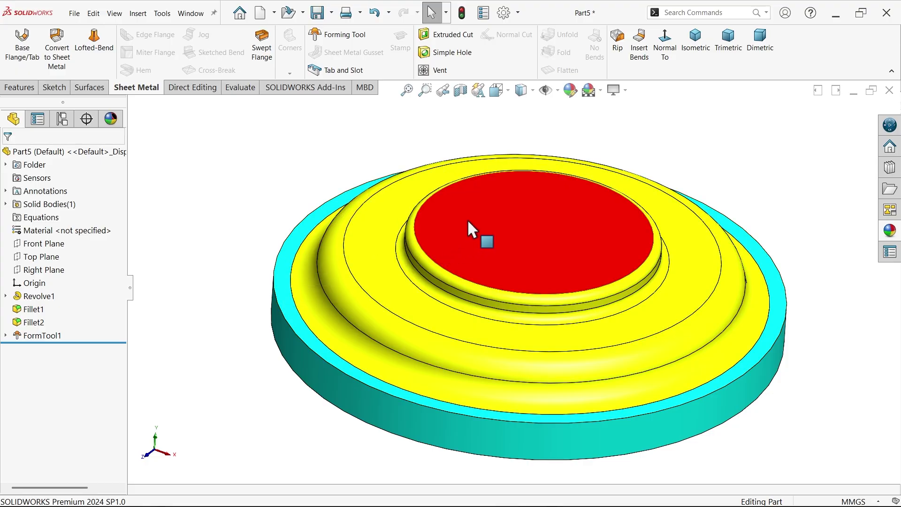
mouse_move(365, 267)
middle_mouse_down()
mouse_move(372, 287)
mouse_move(377, 184)
mouse_move(362, 261)
middle_mouse_up()
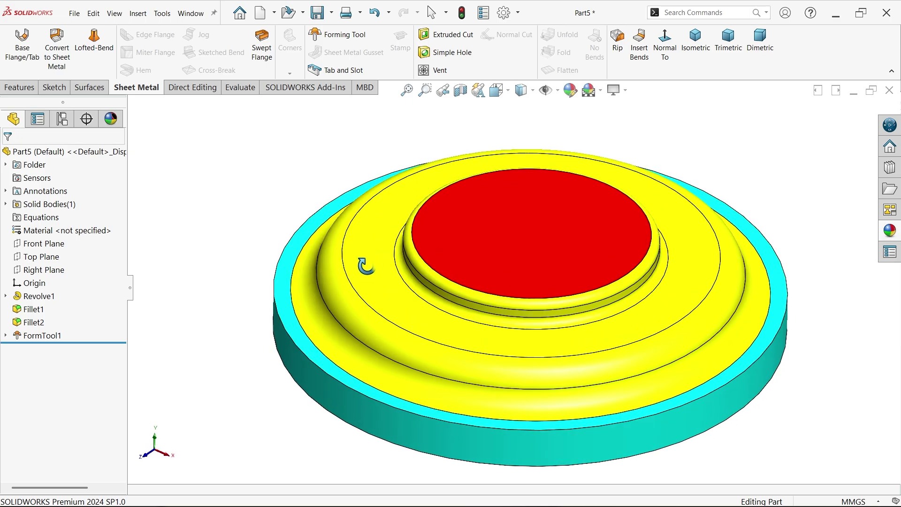
left_click(332, 12)
left_click(333, 42)
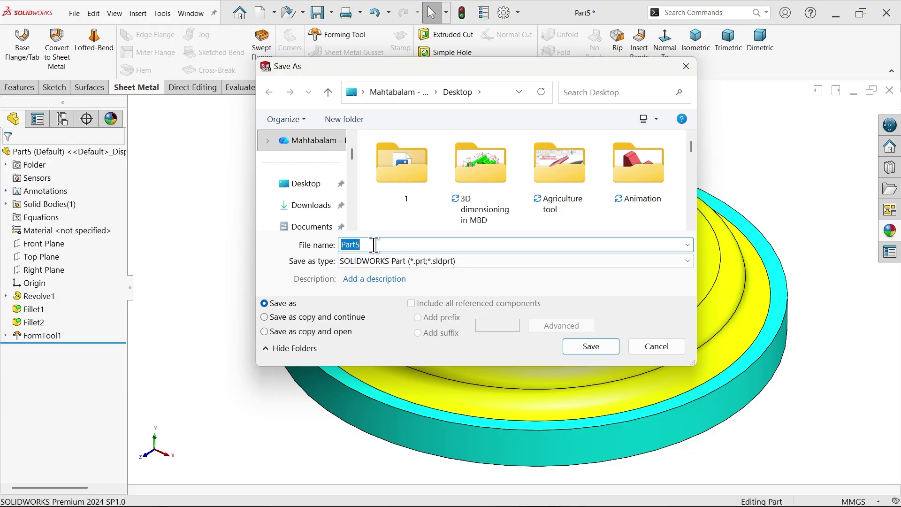
- Save as Form Tool 'Bracket 1' (*.sldftp) in design library > forming tools > embosses
type("Br")
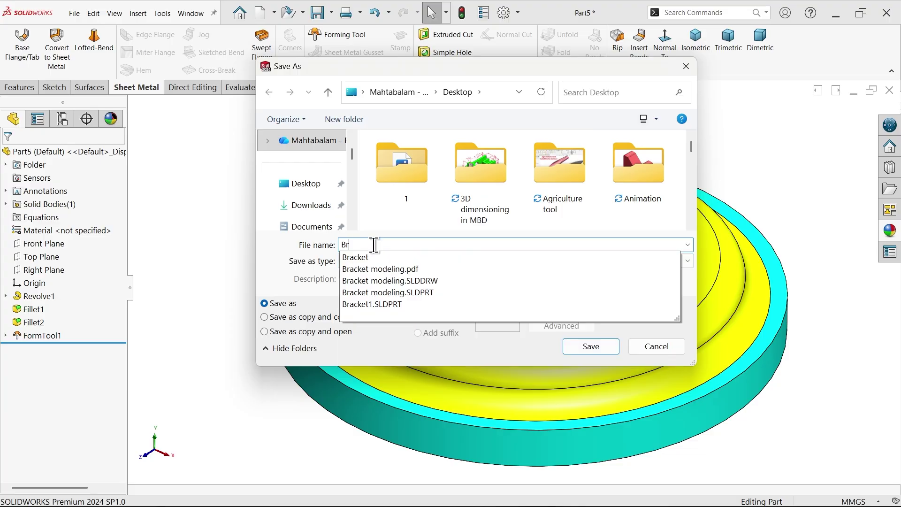
type("acket ")
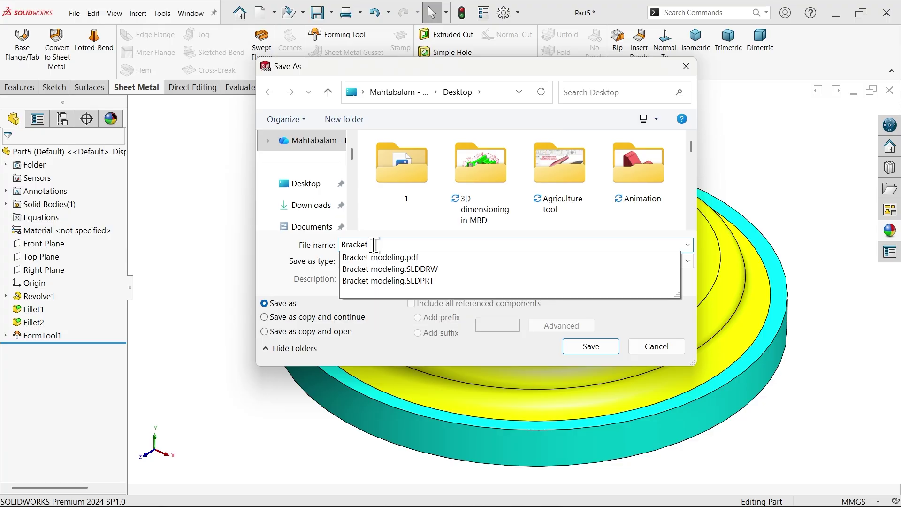
type("1")
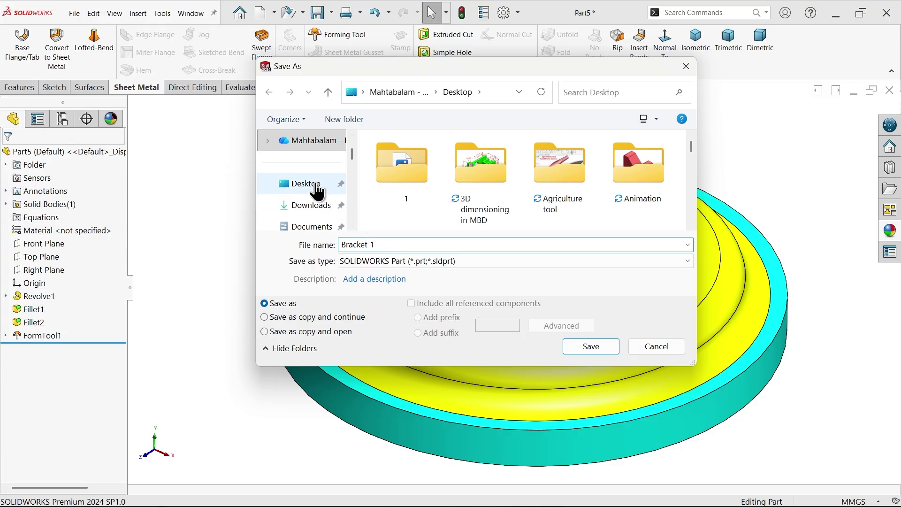
left_click(434, 262)
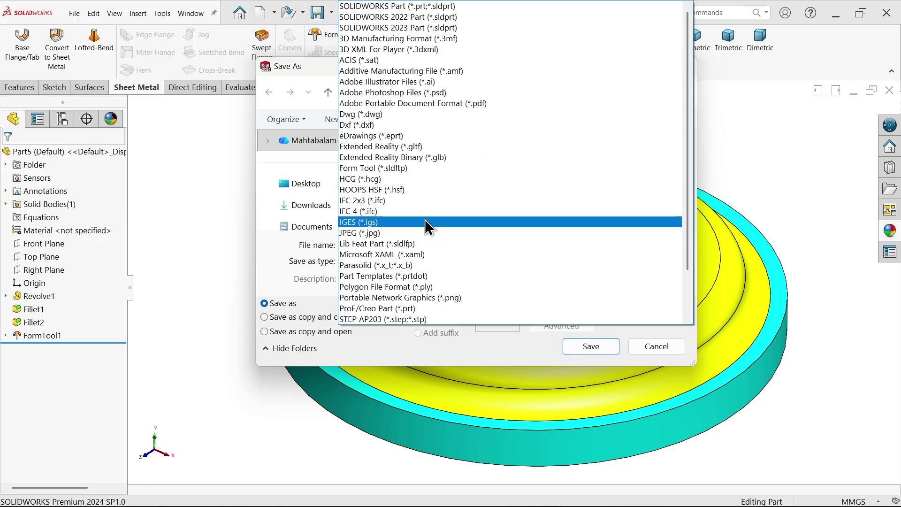
left_click(373, 169)
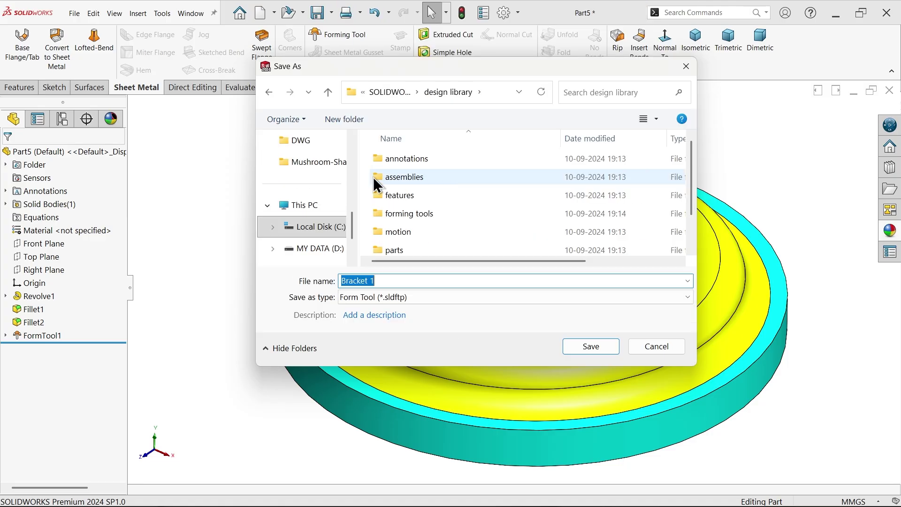
double_click(391, 216)
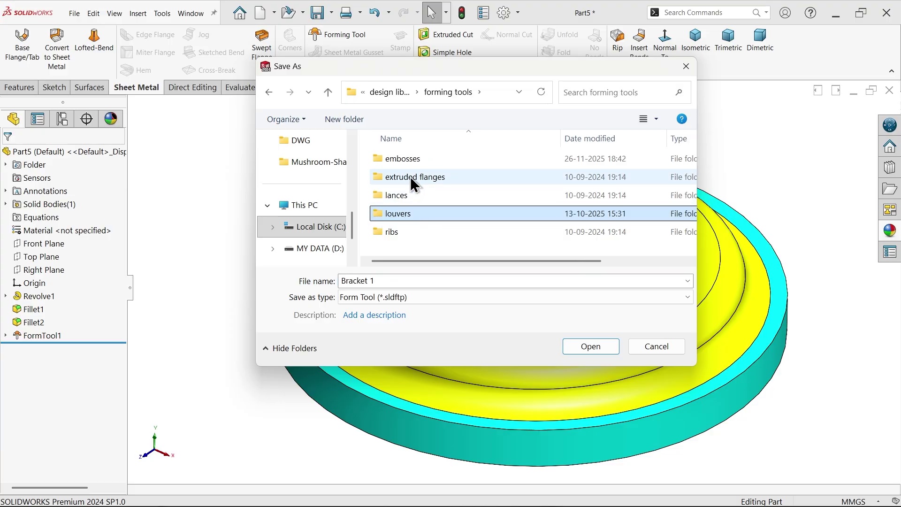
left_click(406, 158)
double_click(407, 158)
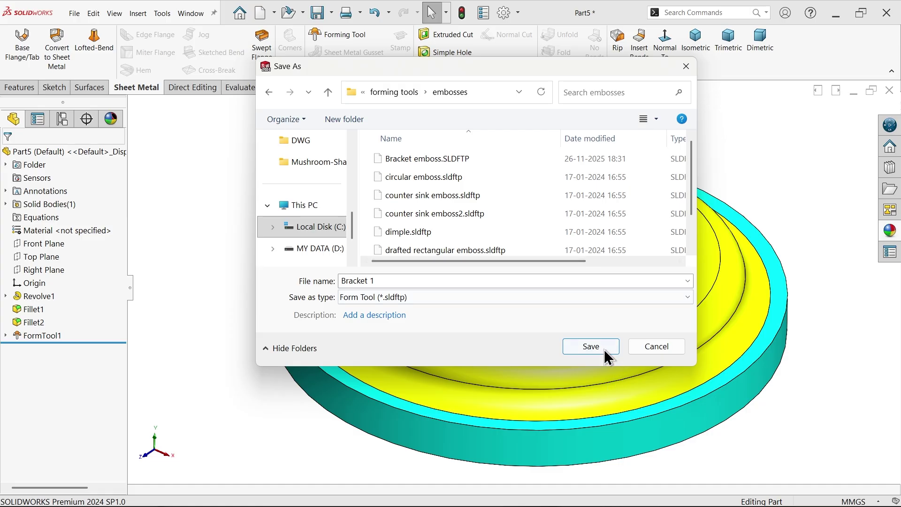
left_click(591, 347)
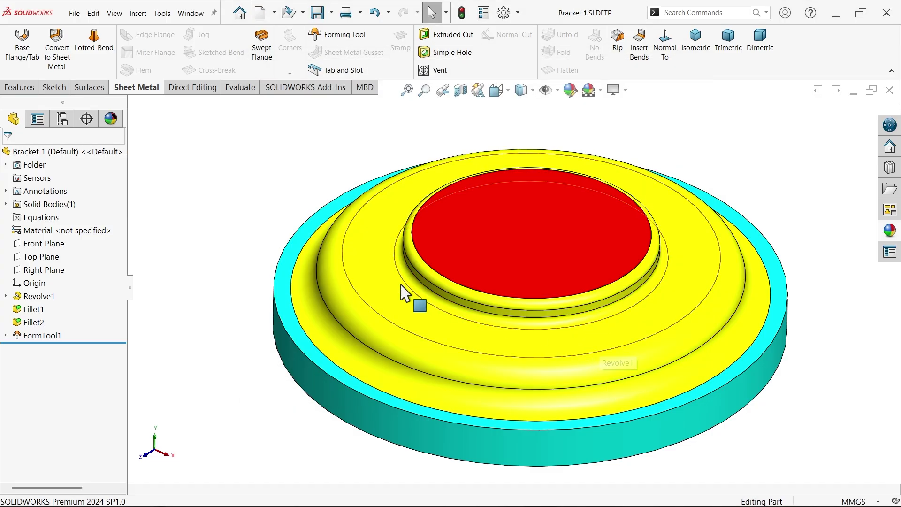
- In Bracket1, drop the Bracket 1 form tool from the embosses library onto the centre face
left_click(193, 17)
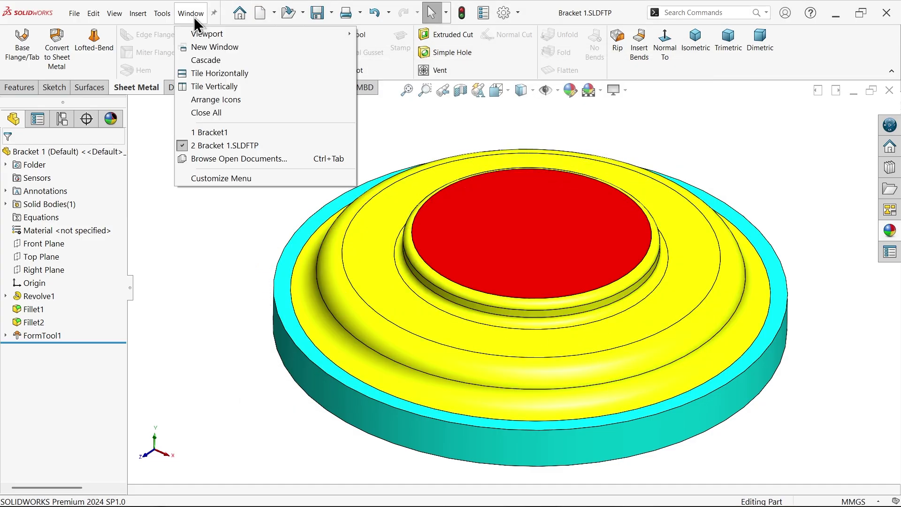
left_click(212, 133)
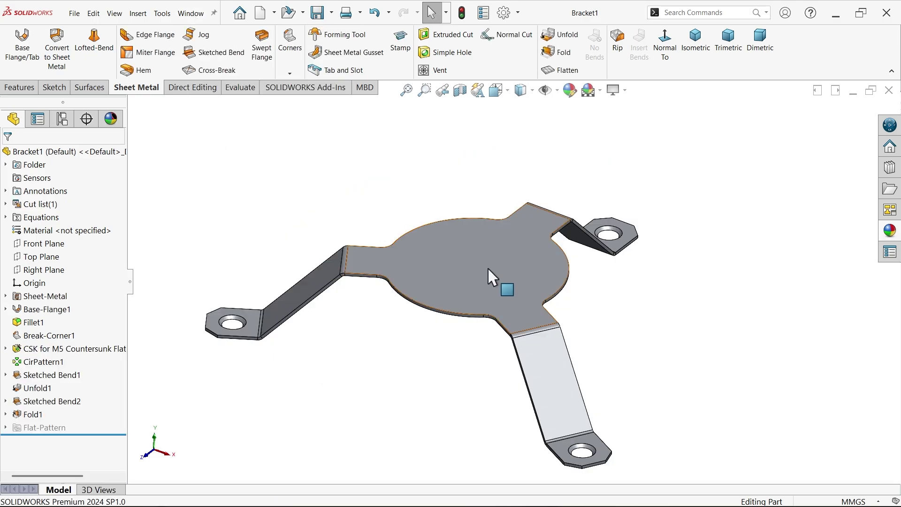
left_click(890, 168)
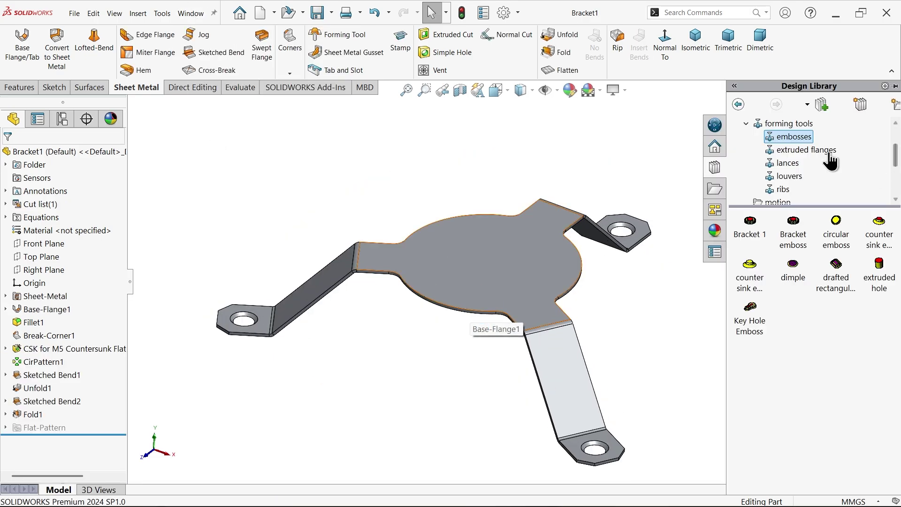
left_click(776, 124)
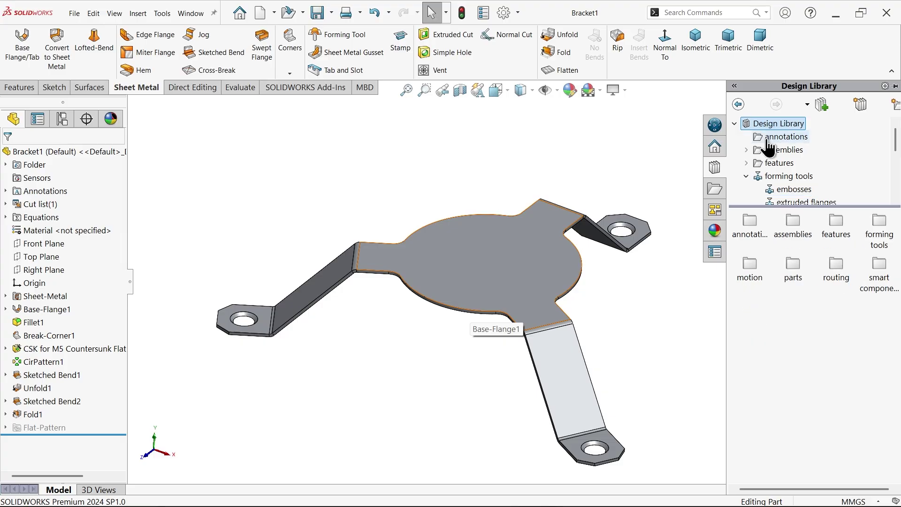
left_click(785, 178)
double_click(749, 230)
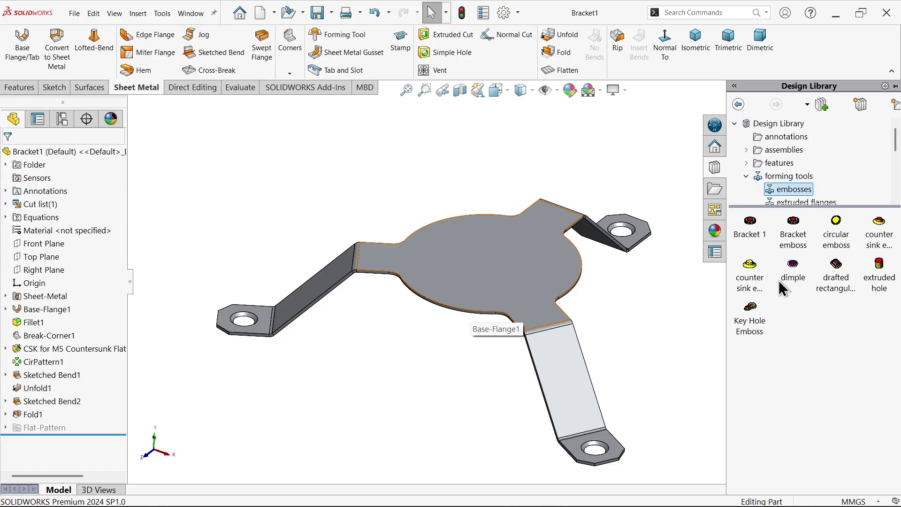
mouse_move(753, 241)
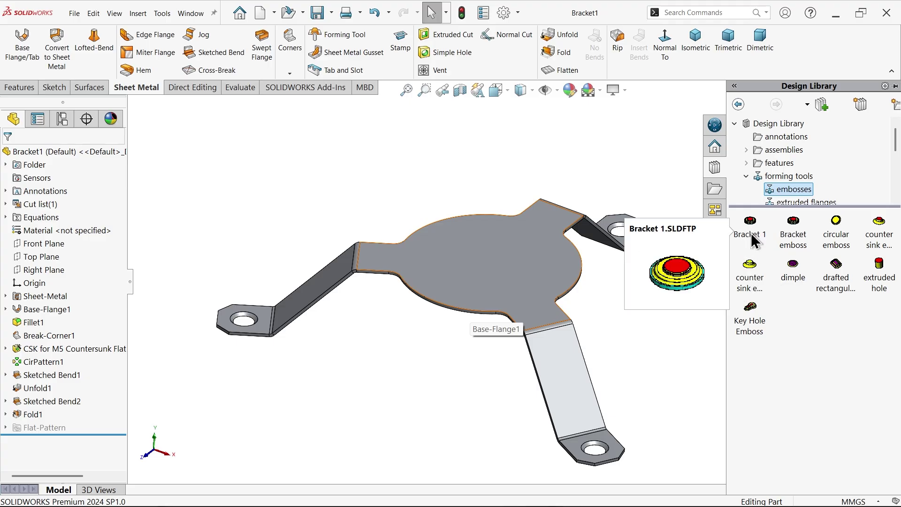
left_click_drag(757, 229, 482, 256)
- Make the emboss point concentric with the round outer edge of the centre flange
middle_click_drag(435, 351, 429, 255)
scroll(479, 230, "down", 3)
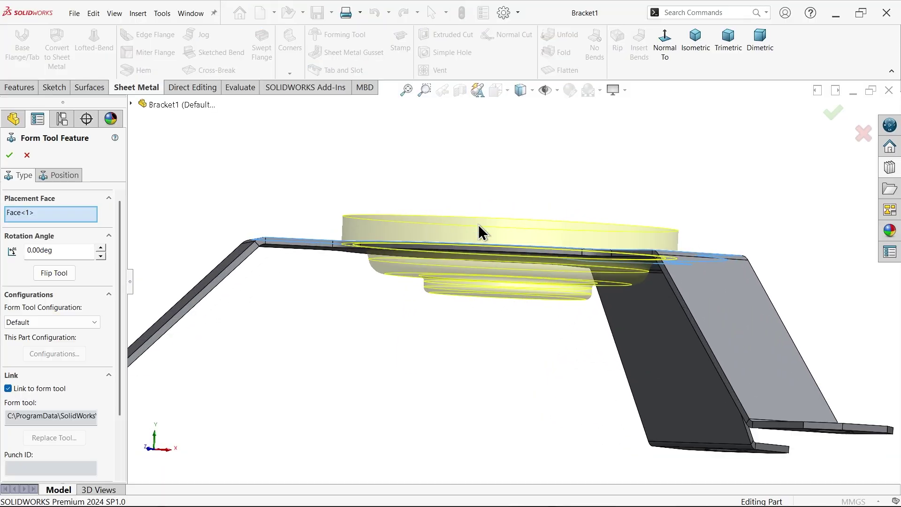
scroll(478, 224, "down", 2)
middle_click_drag(267, 230, 378, 349)
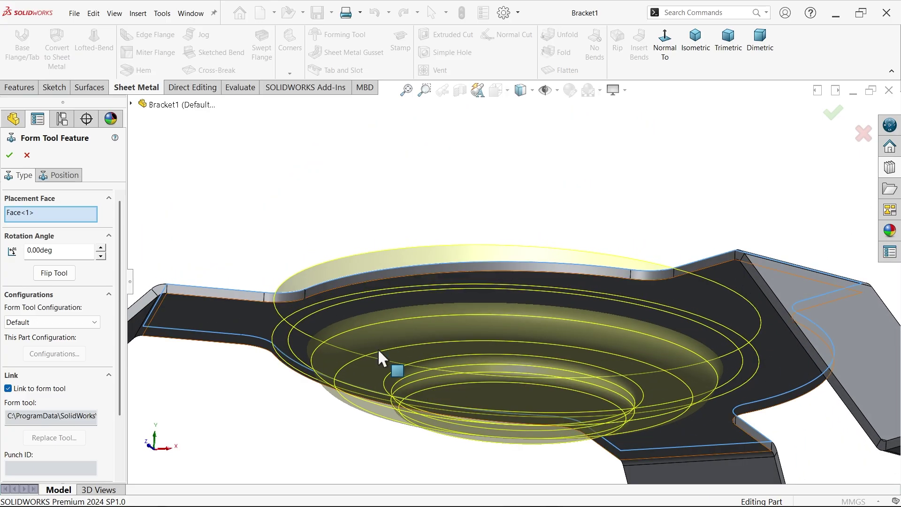
left_click(70, 175)
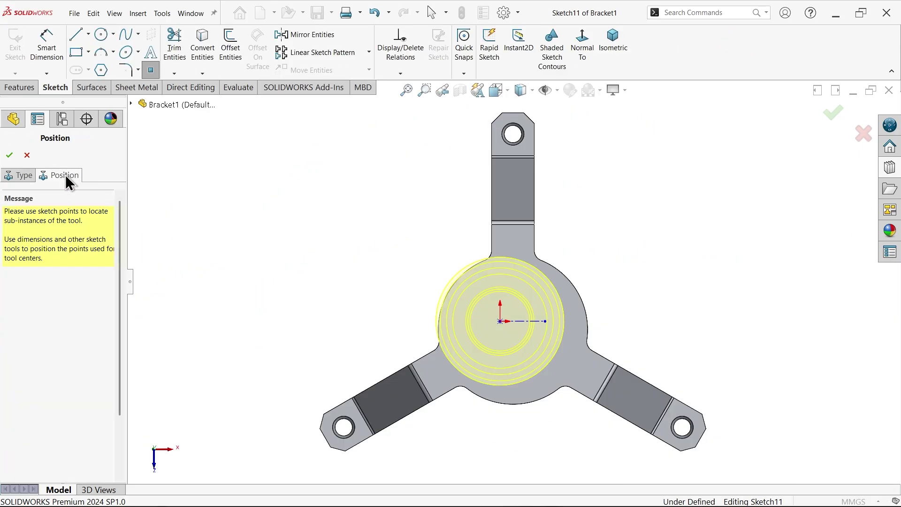
right_click(269, 195)
left_click(301, 202)
scroll(553, 346, "down", 3)
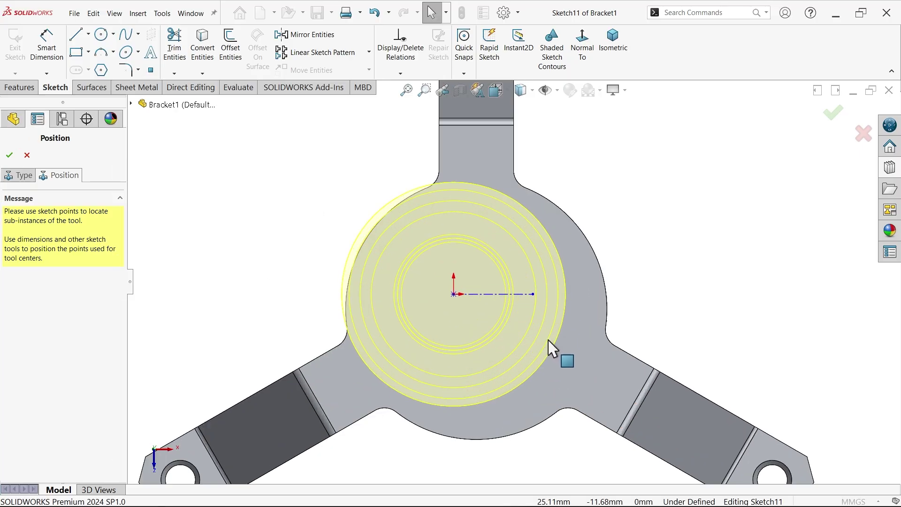
left_click(604, 282)
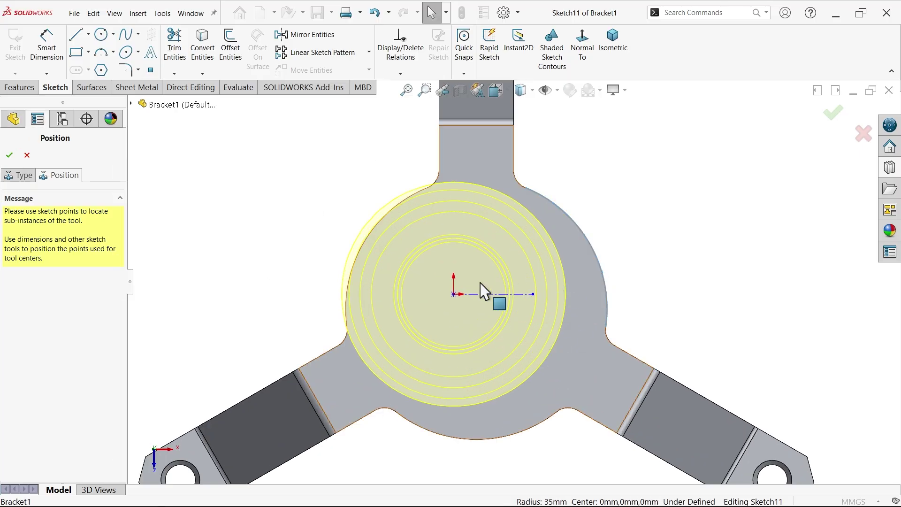
left_click(454, 296, "ctrl")
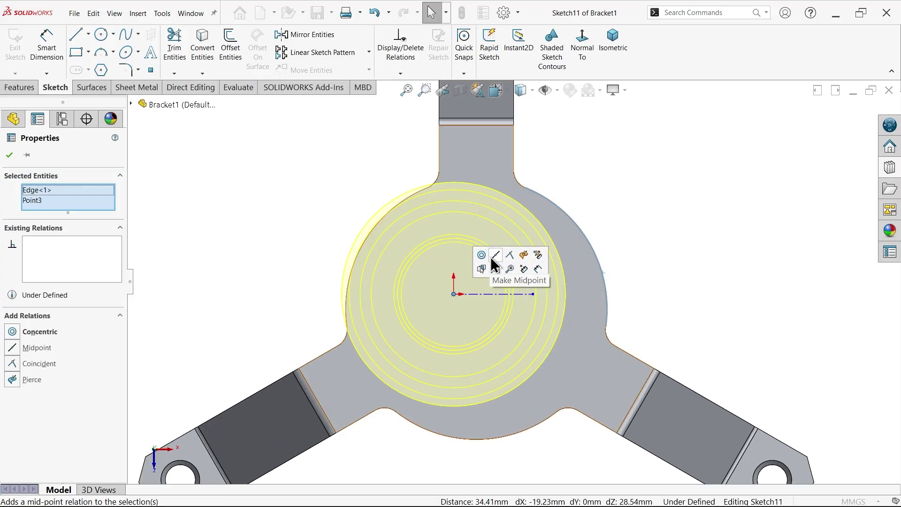
left_click(483, 256)
- Place the emboss point on the circle centre and finish the emboss feature
left_click(641, 224)
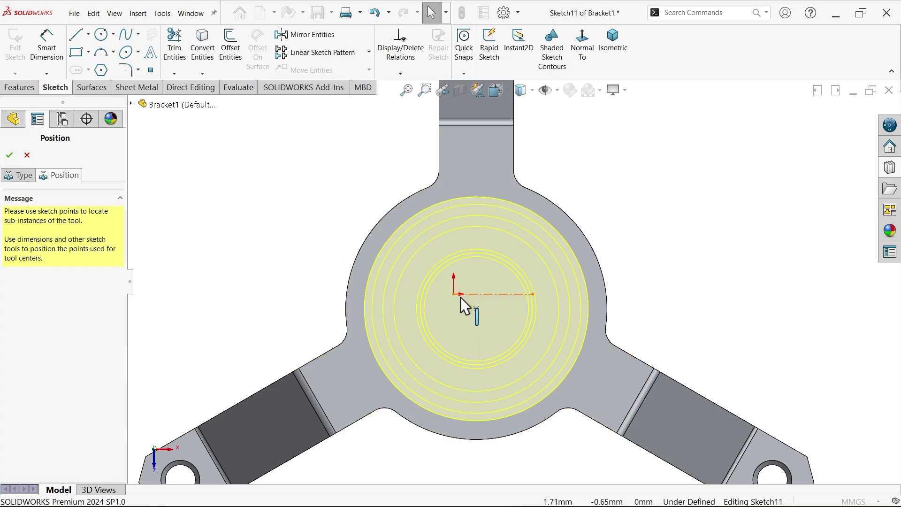
left_click_drag(455, 296, 476, 308)
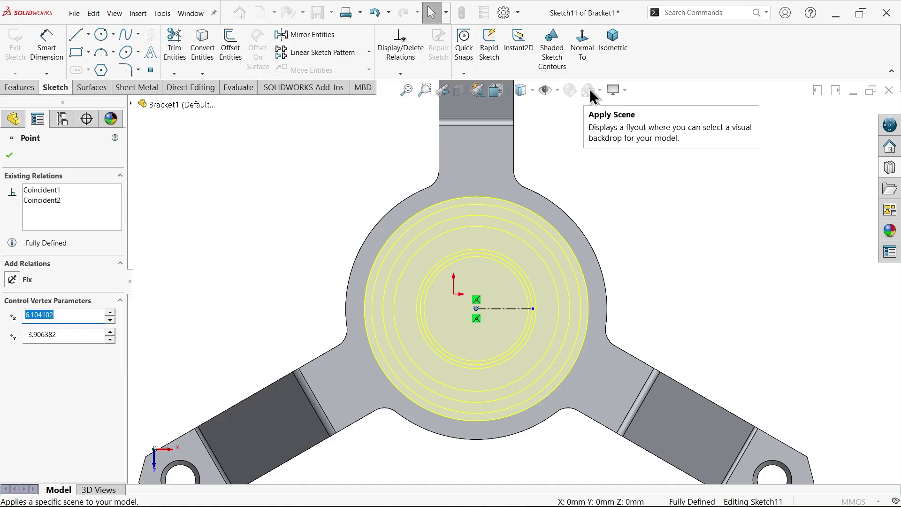
left_click(614, 44)
scroll(500, 300, "down", 4)
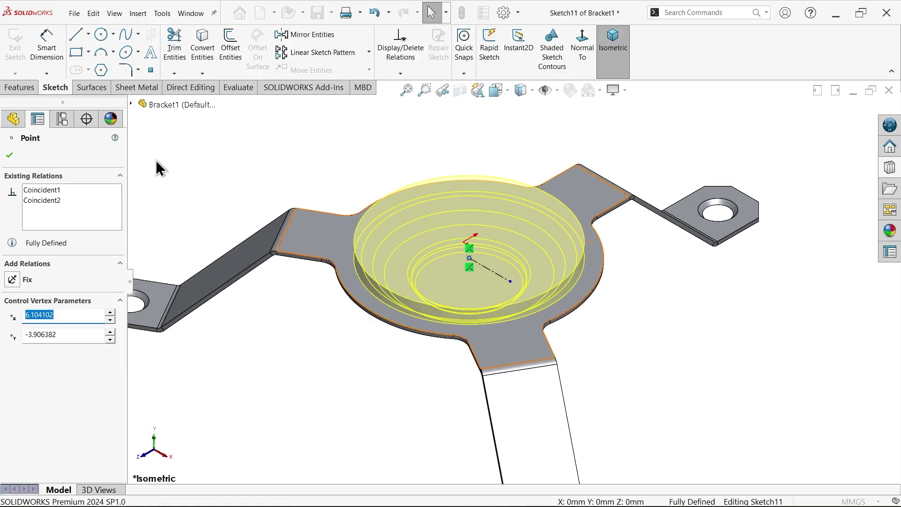
left_click(10, 154)
left_click(9, 154)
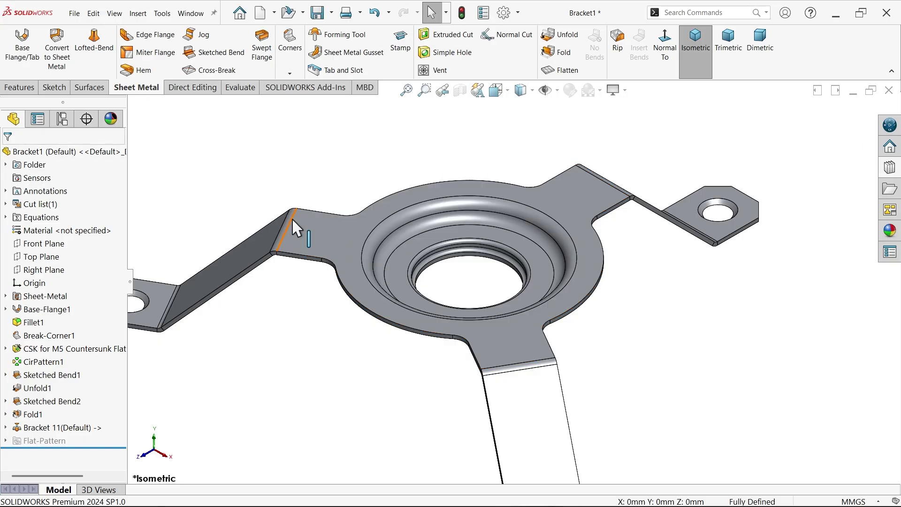
- Flatten the embossed bracket, view the flat pattern Normal To, and export it to DXF/DWG
mouse_move(459, 230)
middle_mouse_down()
mouse_move(471, 149)
mouse_move(488, 110)
mouse_move(469, 256)
mouse_move(452, 253)
mouse_move(480, 79)
mouse_move(466, 229)
middle_mouse_up()
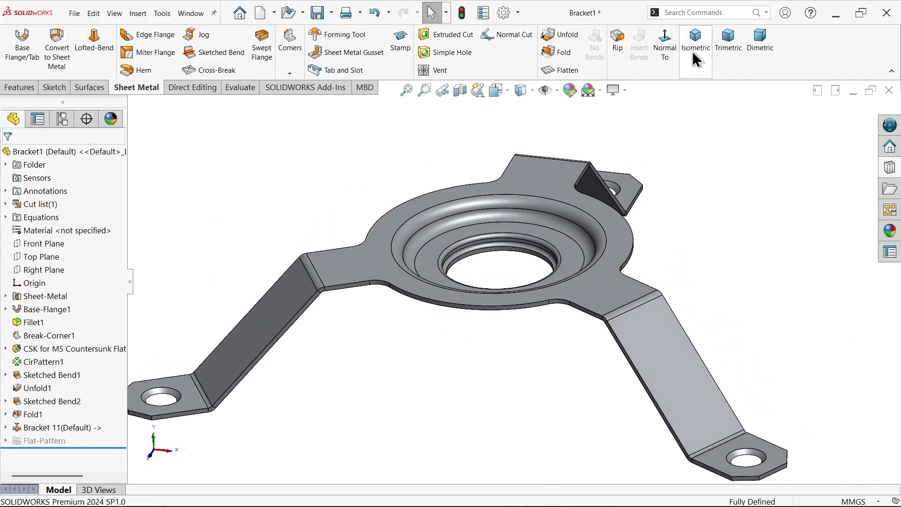
left_click(694, 50)
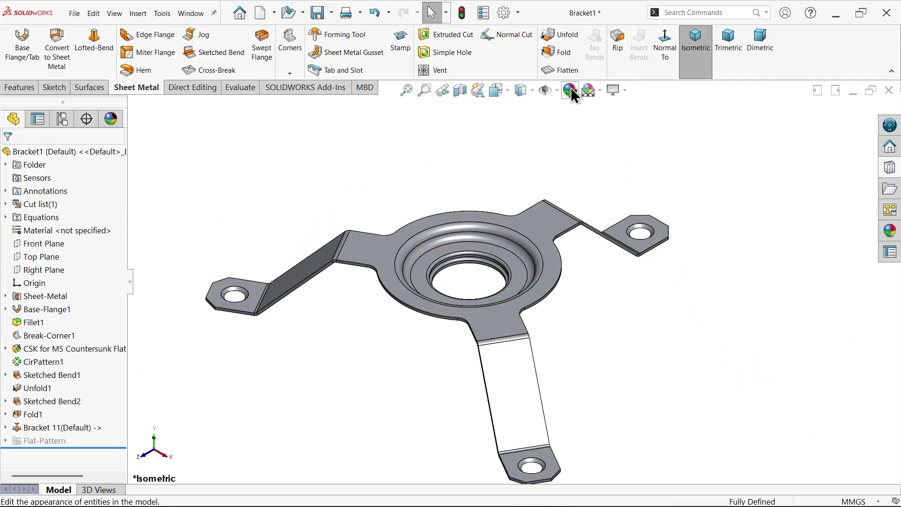
left_click(567, 71)
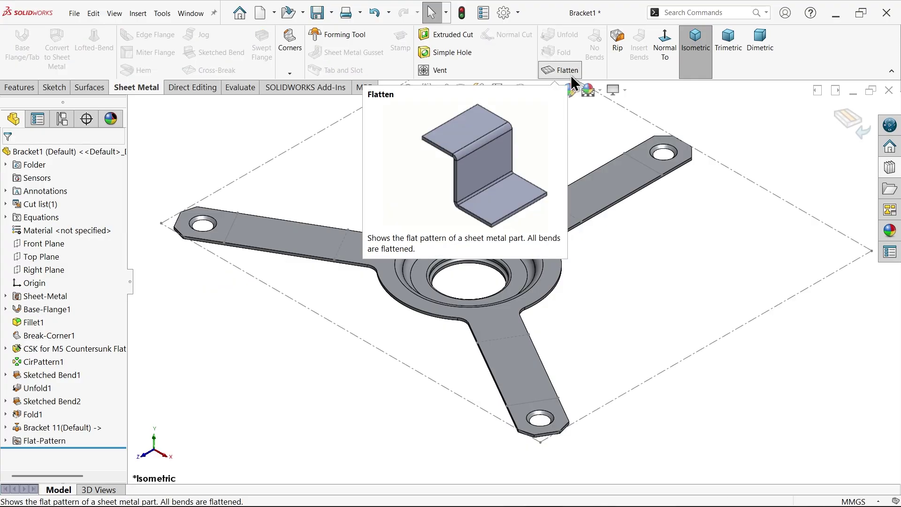
middle_click_drag(530, 305, 556, 220)
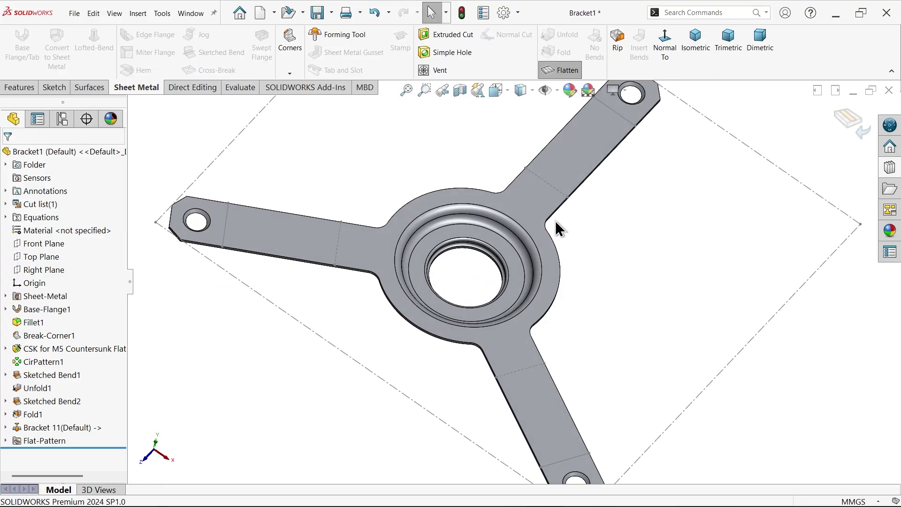
right_click(535, 203)
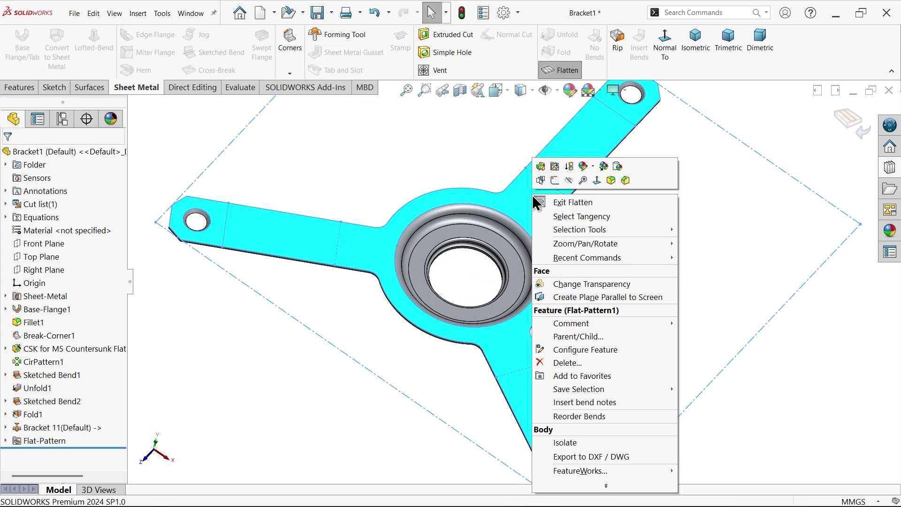
left_click(600, 179)
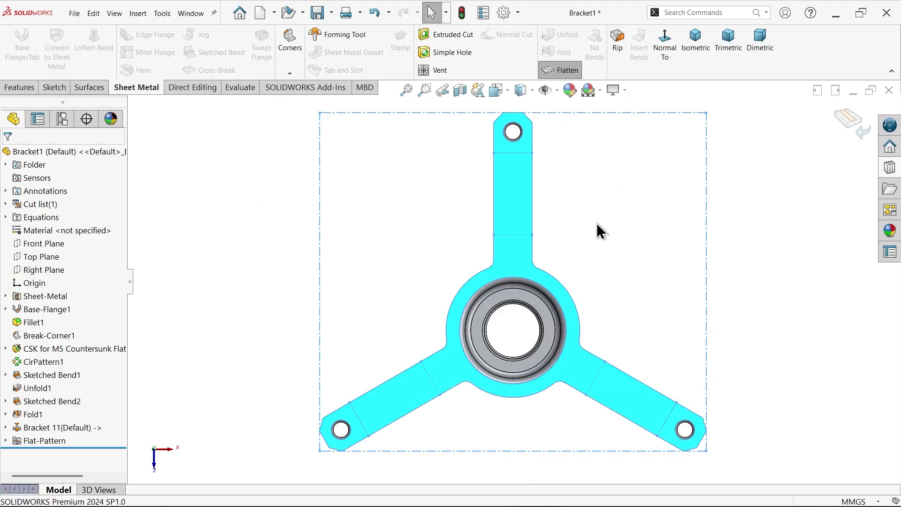
right_click(515, 225)
left_click(556, 473)
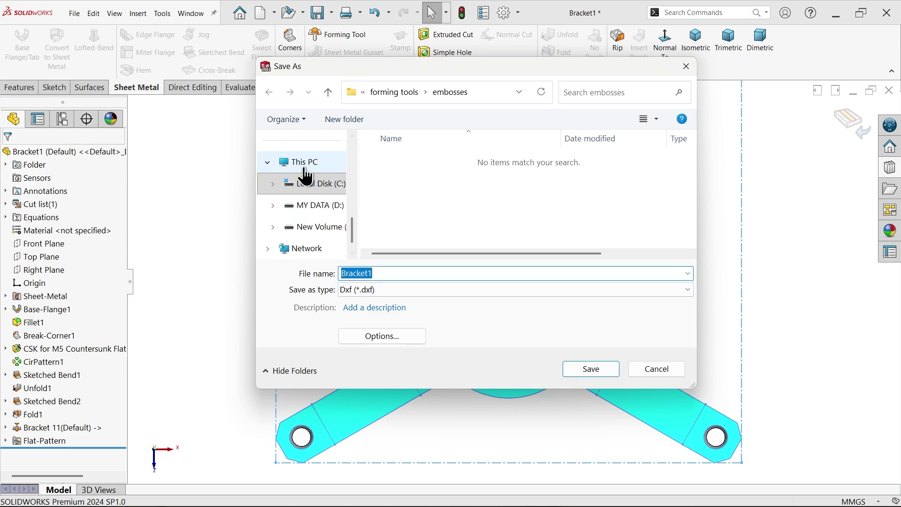
- Save the DXF file to the Desktop
scroll(307, 175, "up", 5)
left_click(304, 162)
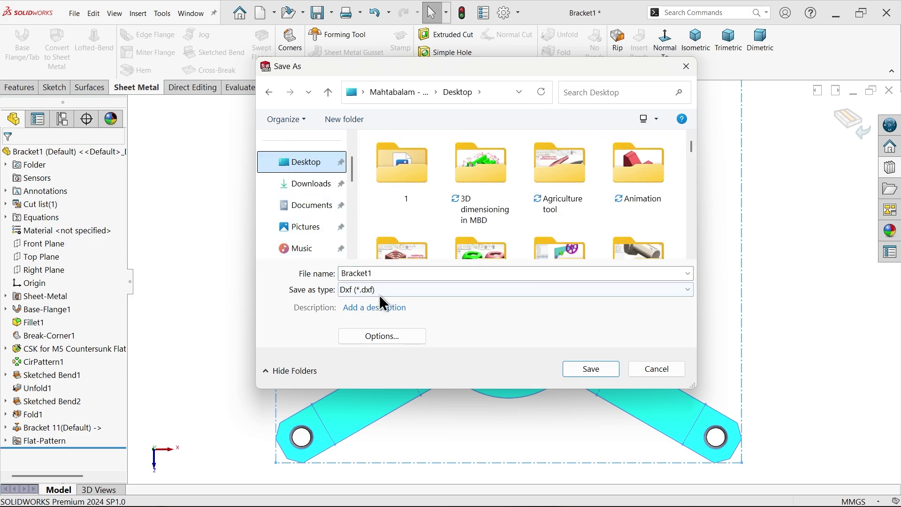
left_click(592, 368)
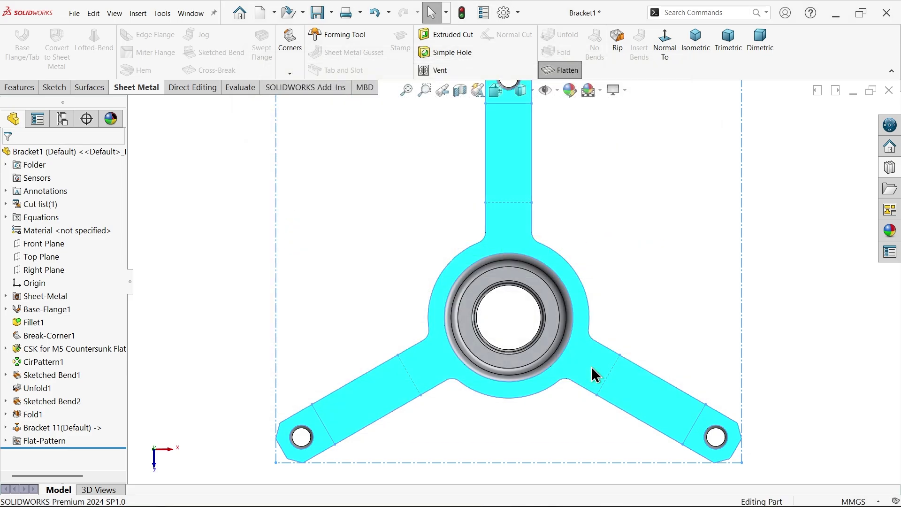
- Export the sheet metal flat pattern with bend lines, sketches, library features, forming tools and bounding box
left_click(43, 191)
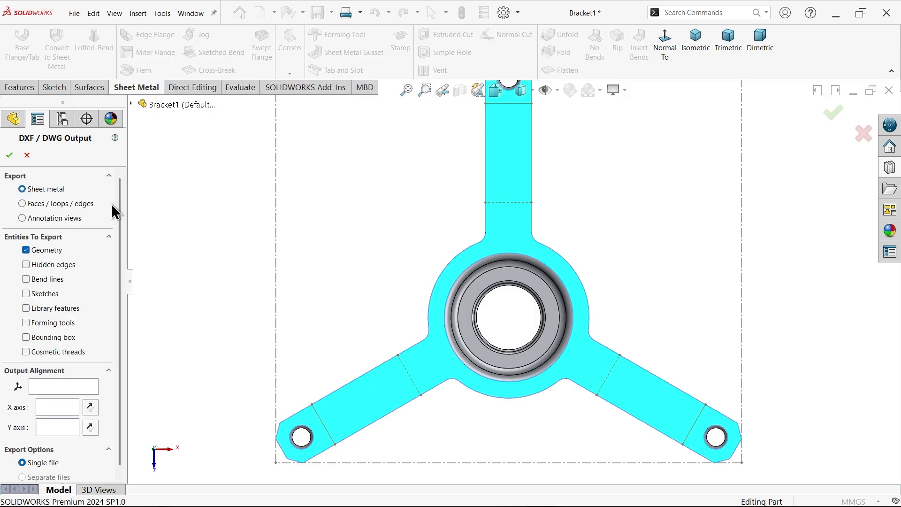
left_click(50, 266)
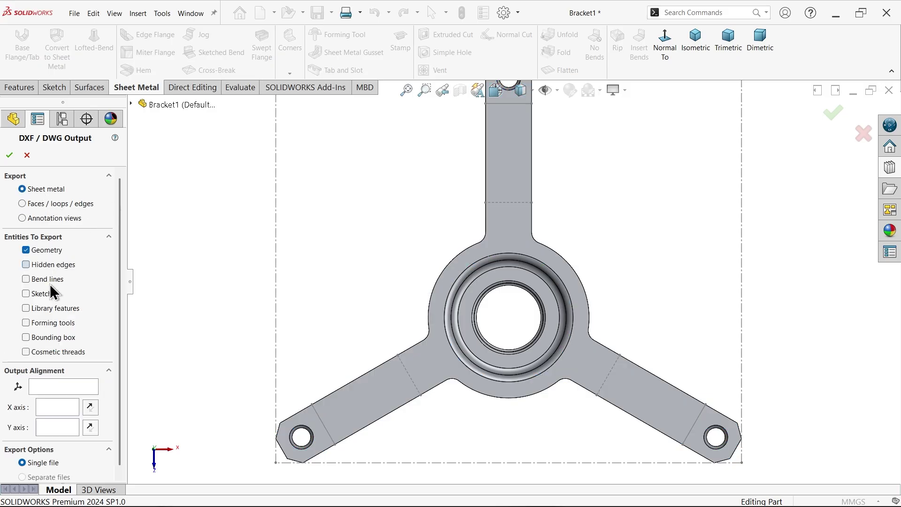
left_click(45, 294)
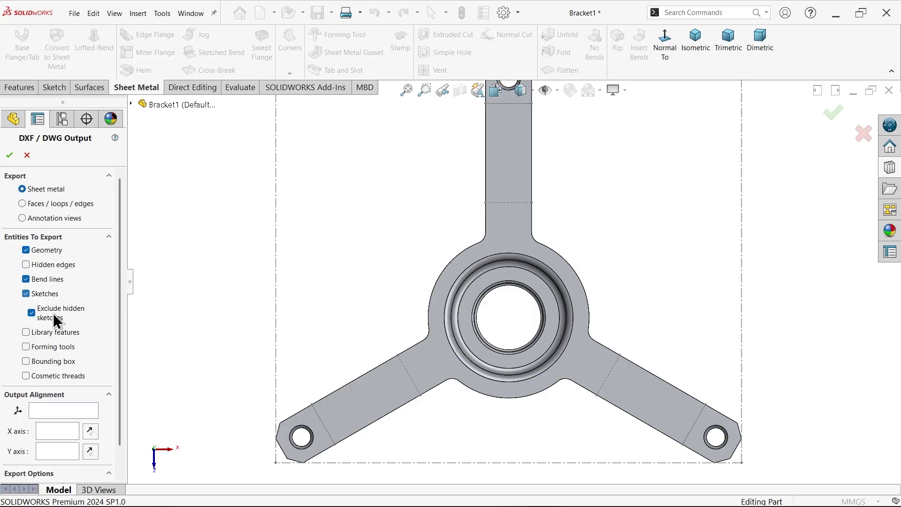
left_click(55, 333)
left_click(63, 349)
left_click(63, 361)
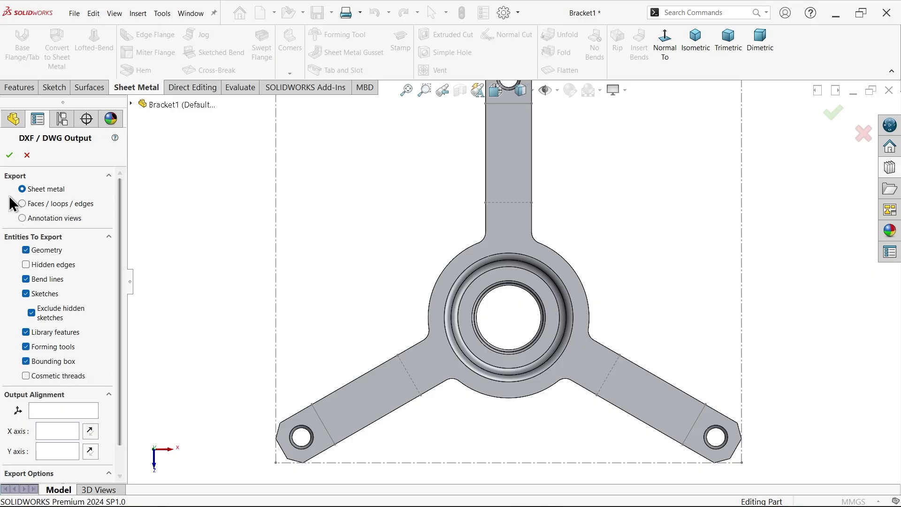